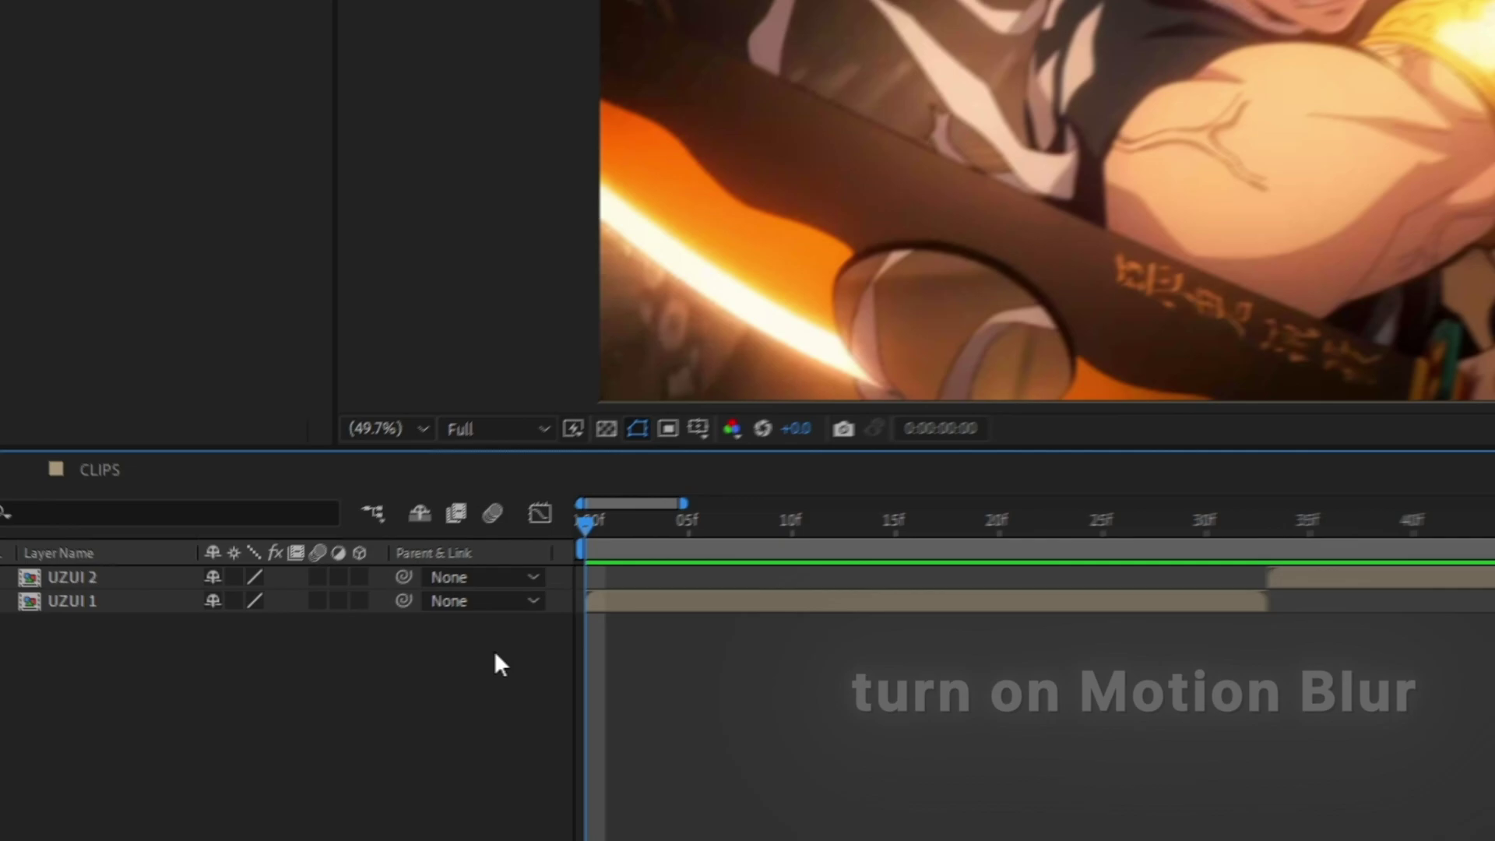
Enable motion blur on both the UZUI 1 and UZUI 2 layers
key(ctrl+a)
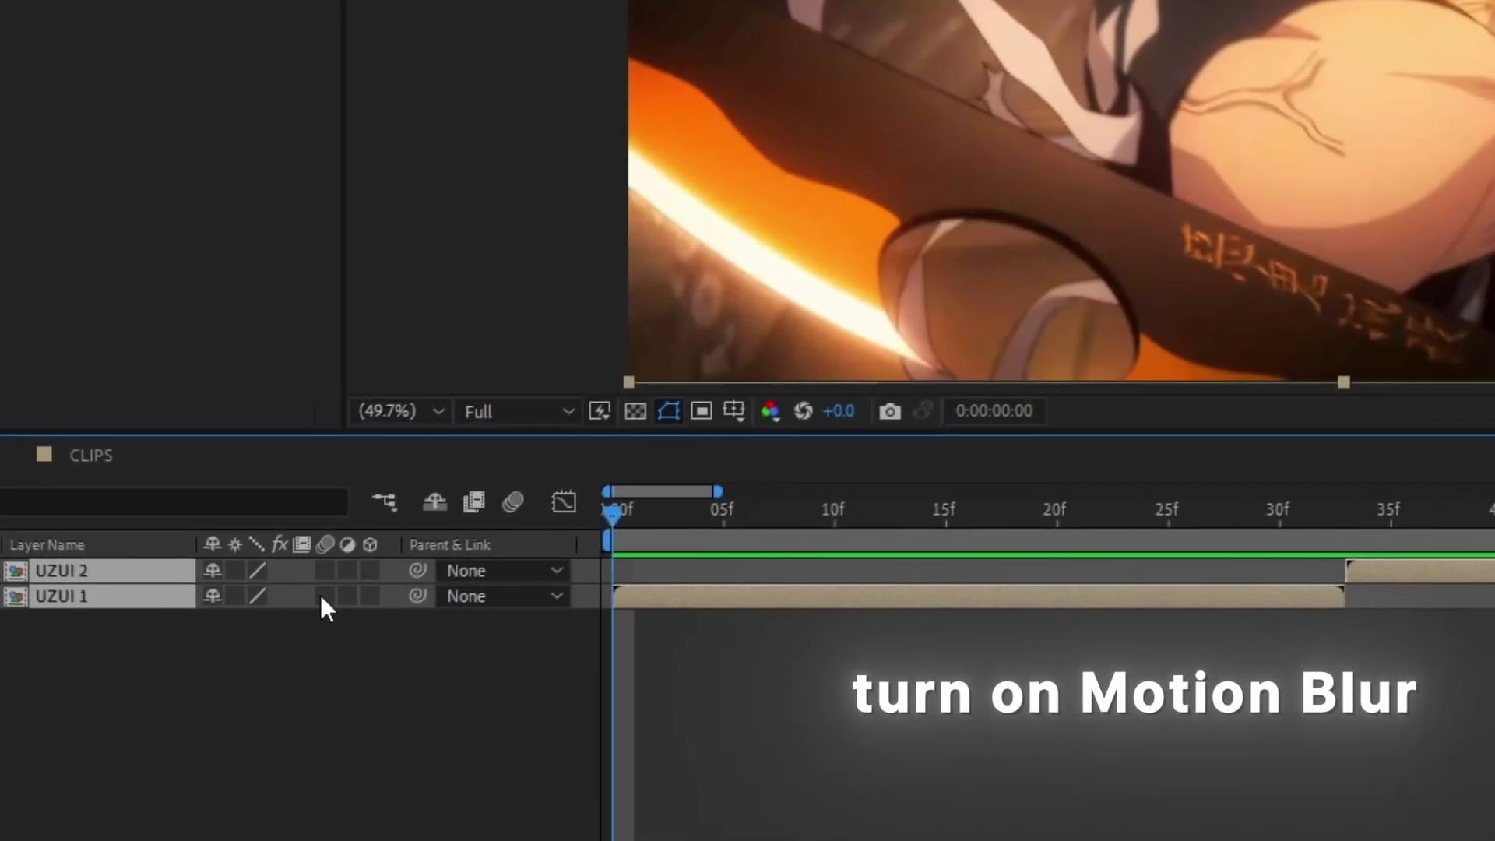
click(321, 594)
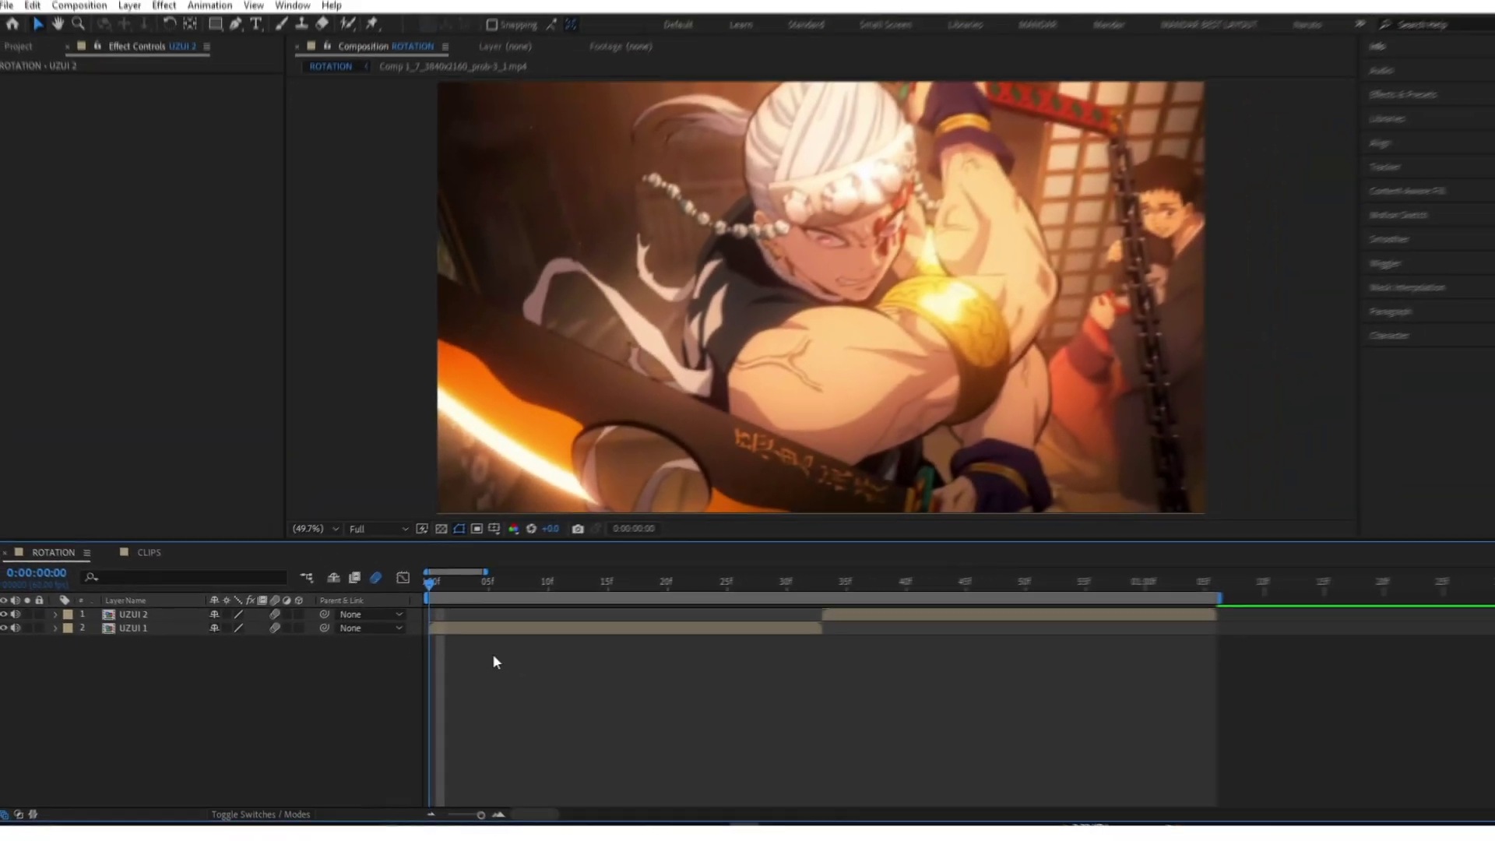
Apply the Motion Tile effect to the UZUI 1 layer and enable Mirror Edges
click(486, 628)
key(ctrl+space)
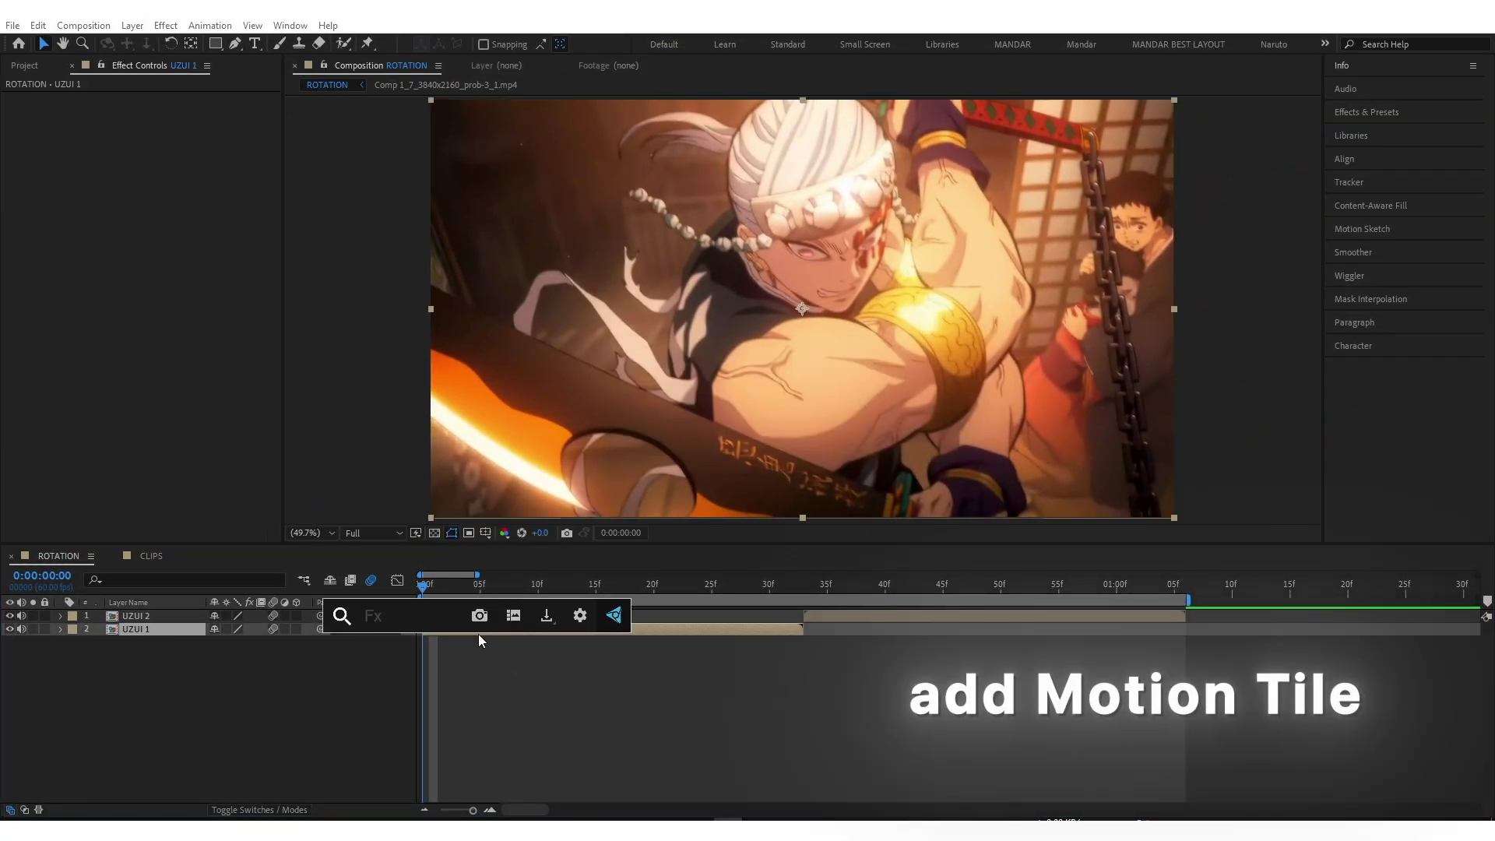
text(motion)
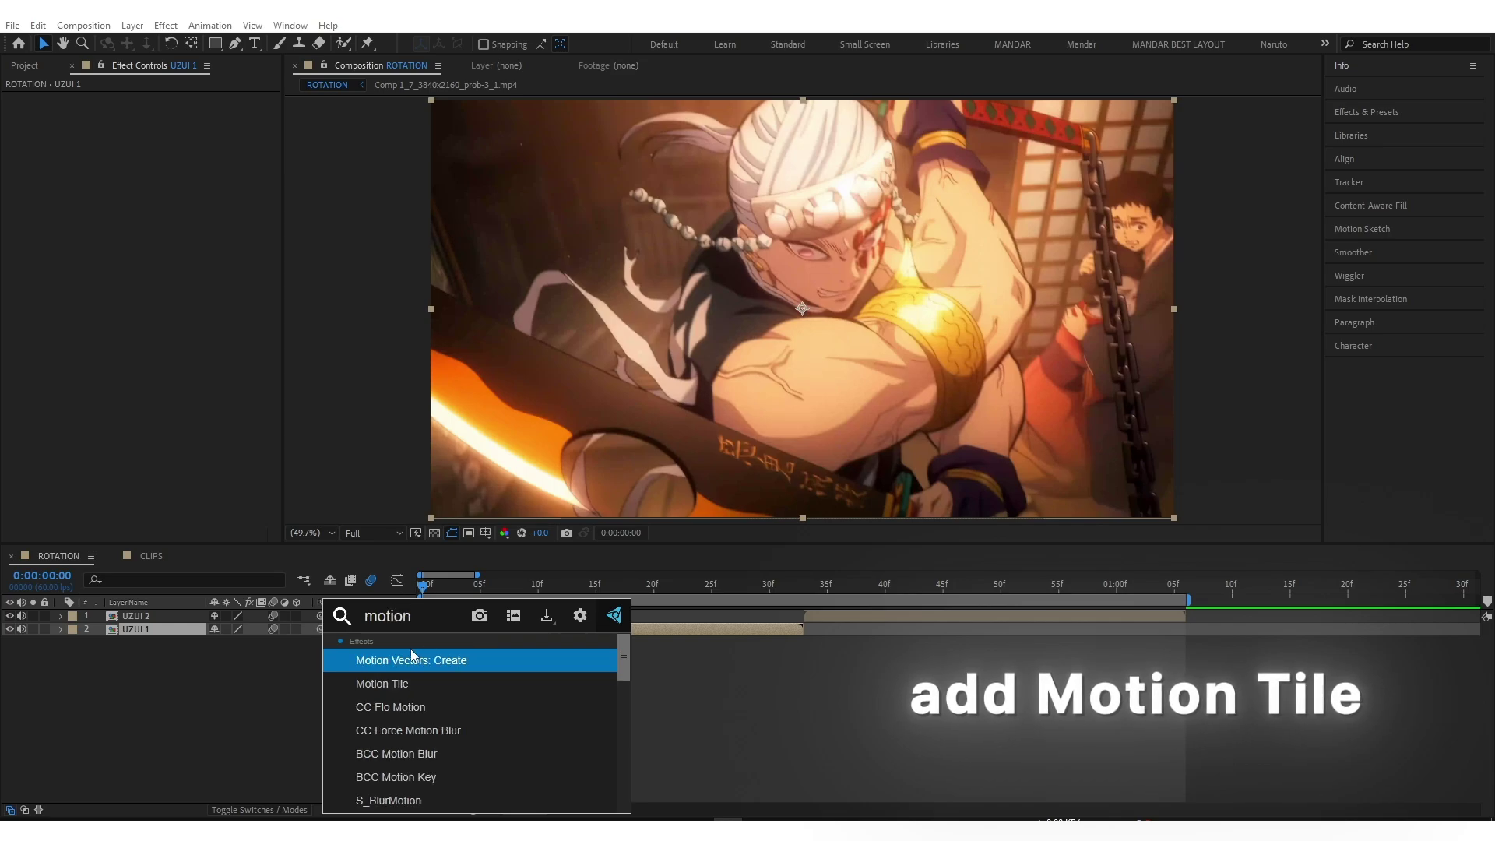
click(403, 681)
click(159, 178)
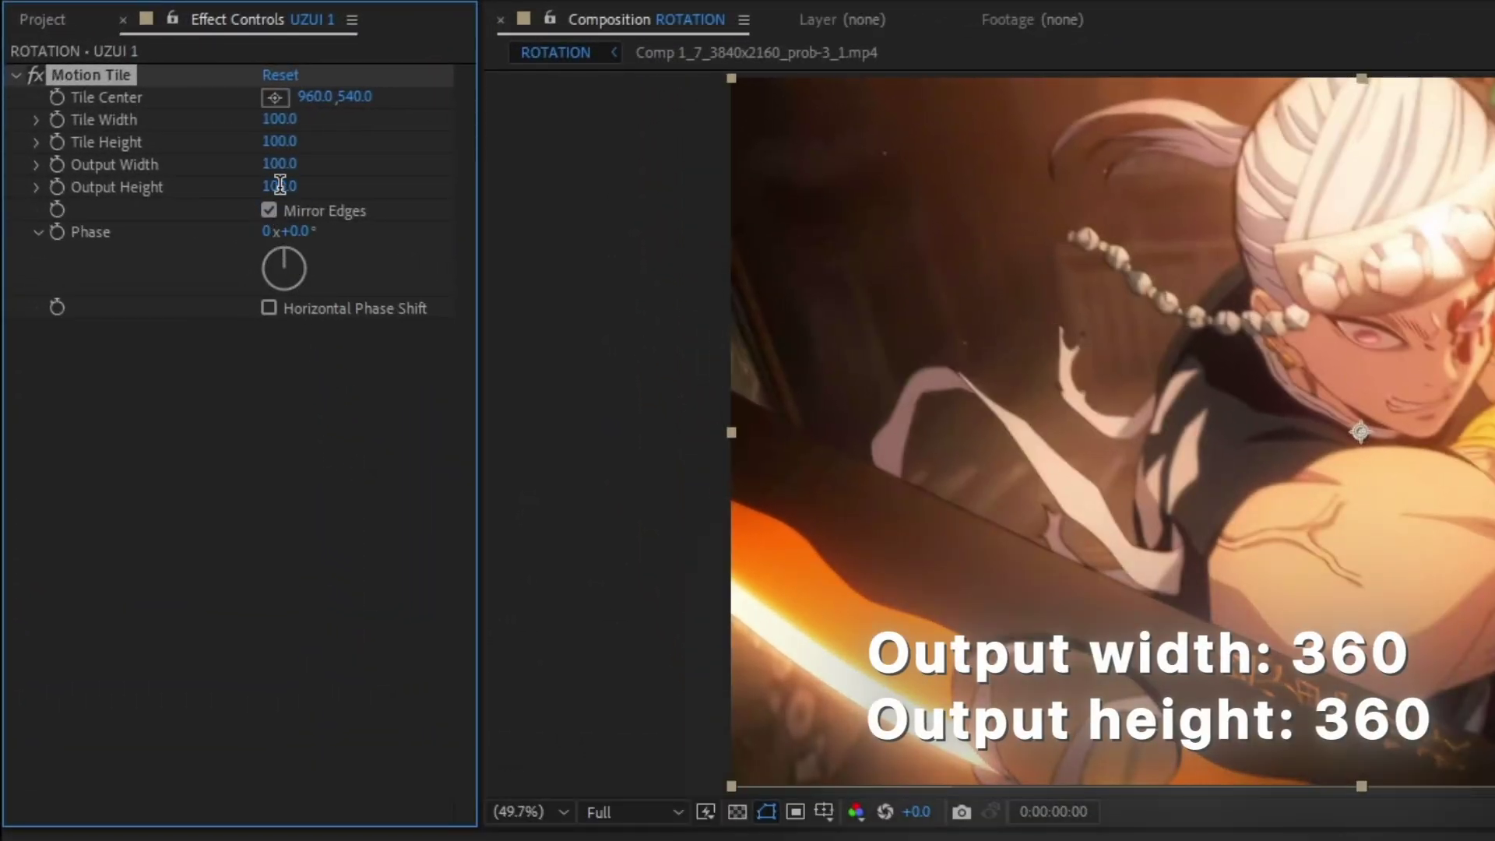
Set Motion Tile's Output Height and Output Width to 360 on UZUI 1, and collapse the effect's settings
text(360)
click(282, 165)
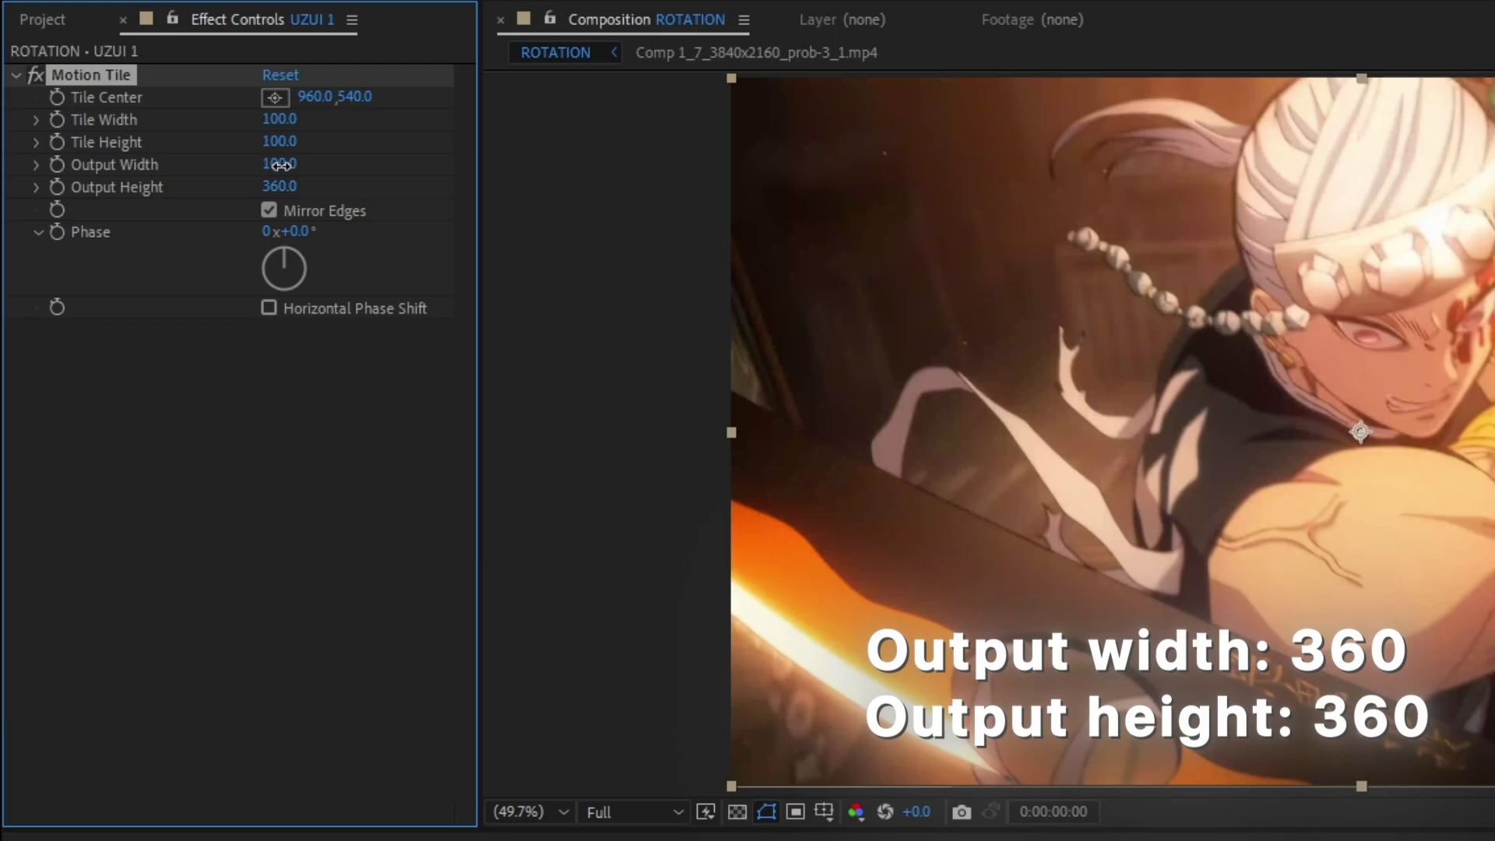
text(360)
click(269, 385)
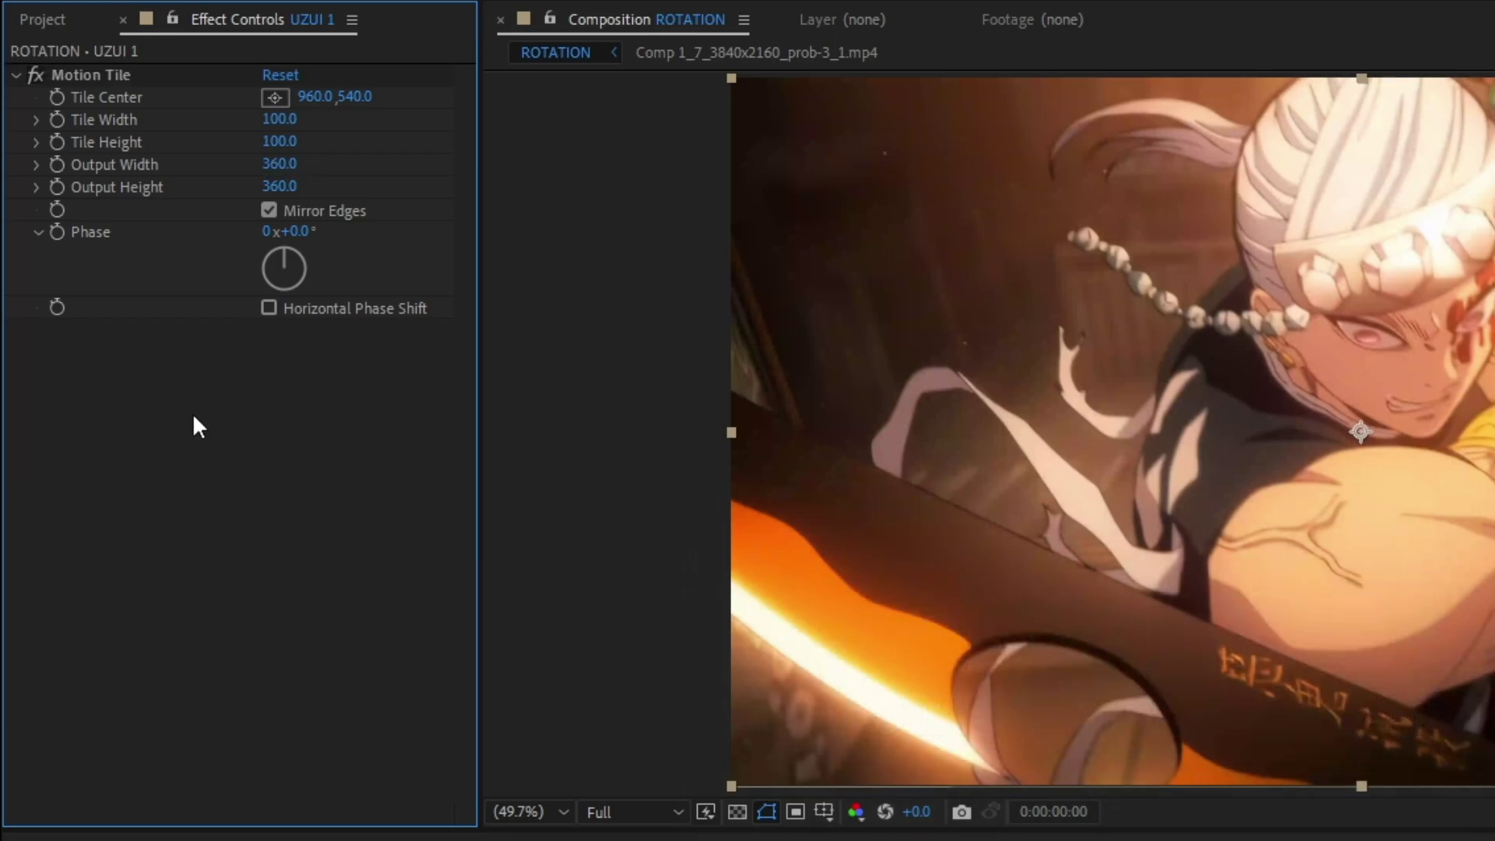
click(16, 75)
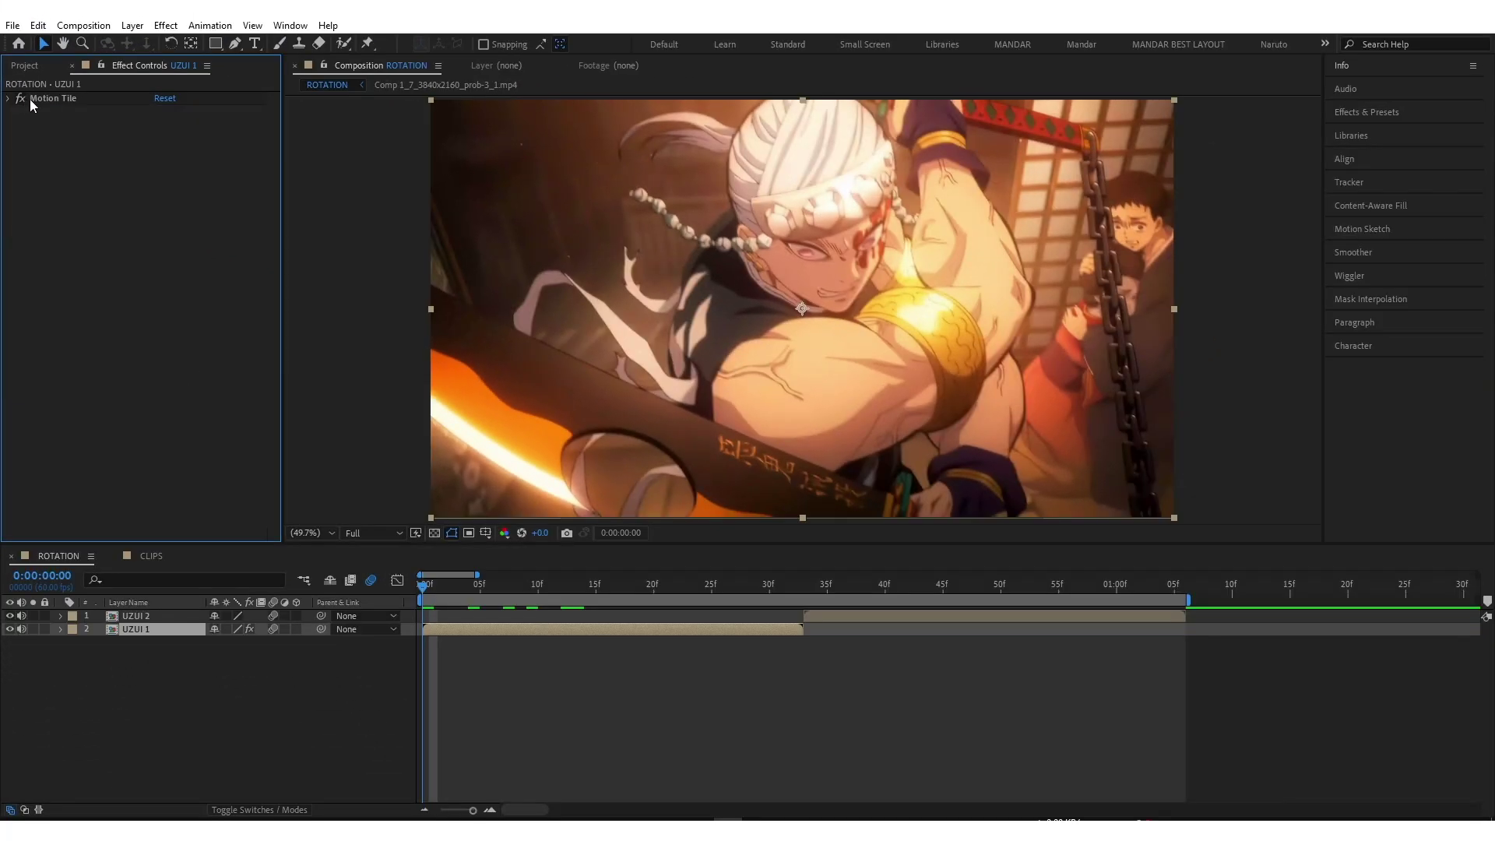
Copy the Motion Tile effect from UZUI 1 to UZUI 2 and collapse its settings
click(33, 100)
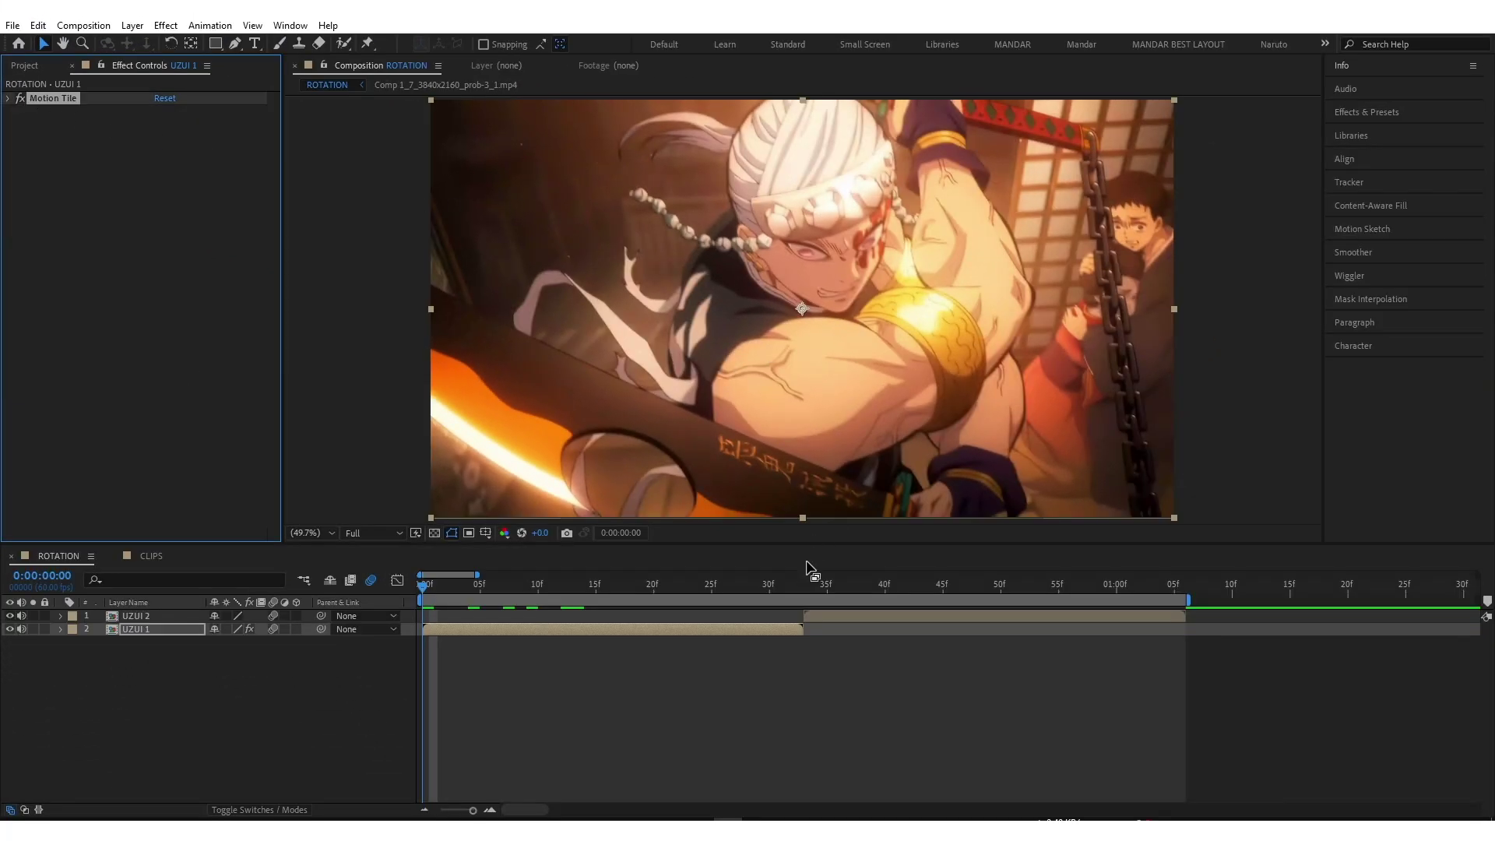
click(825, 615)
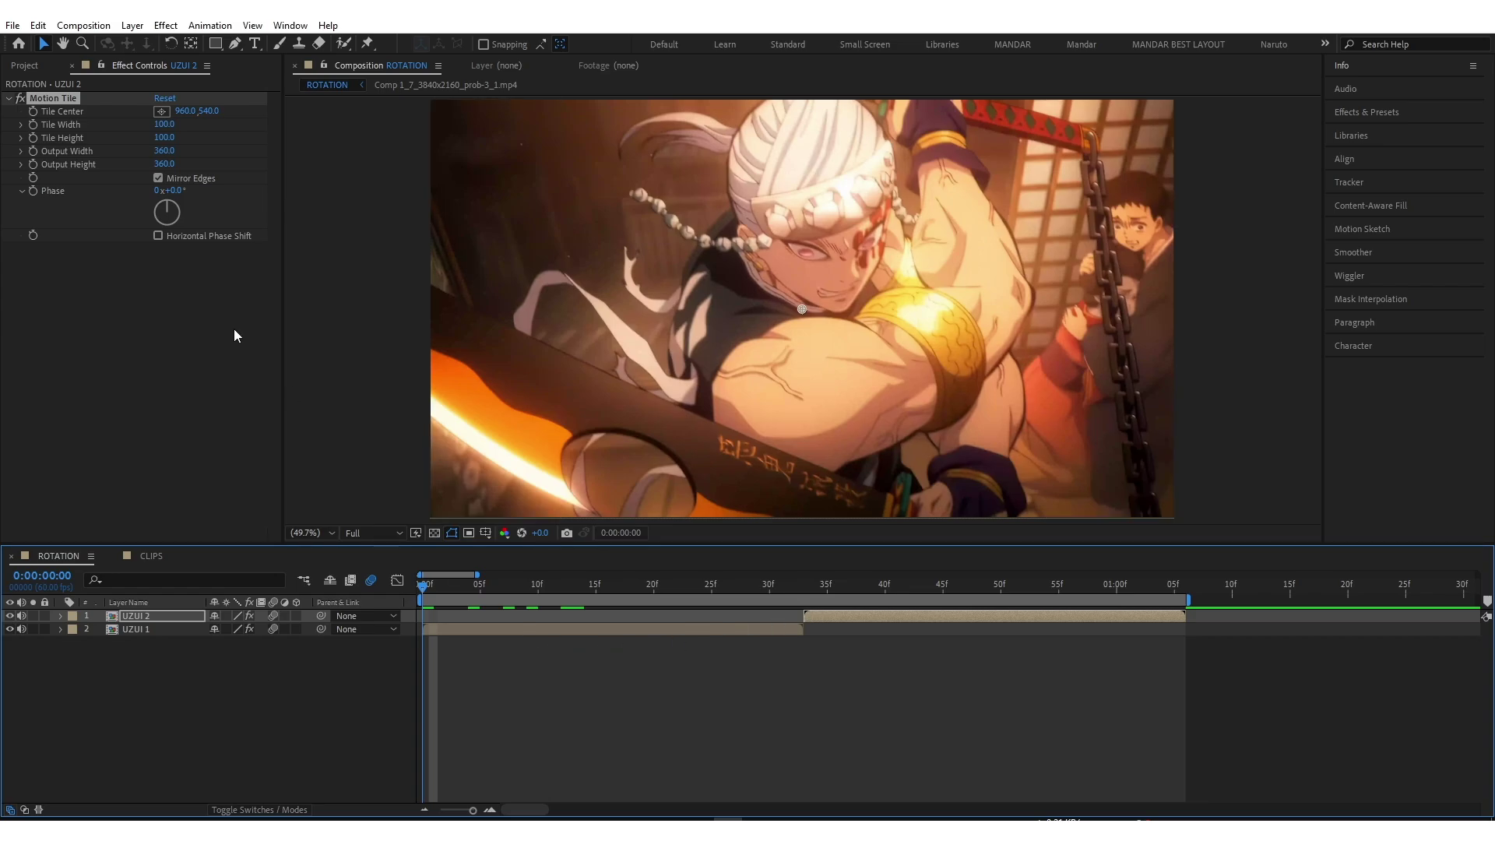
click(9, 99)
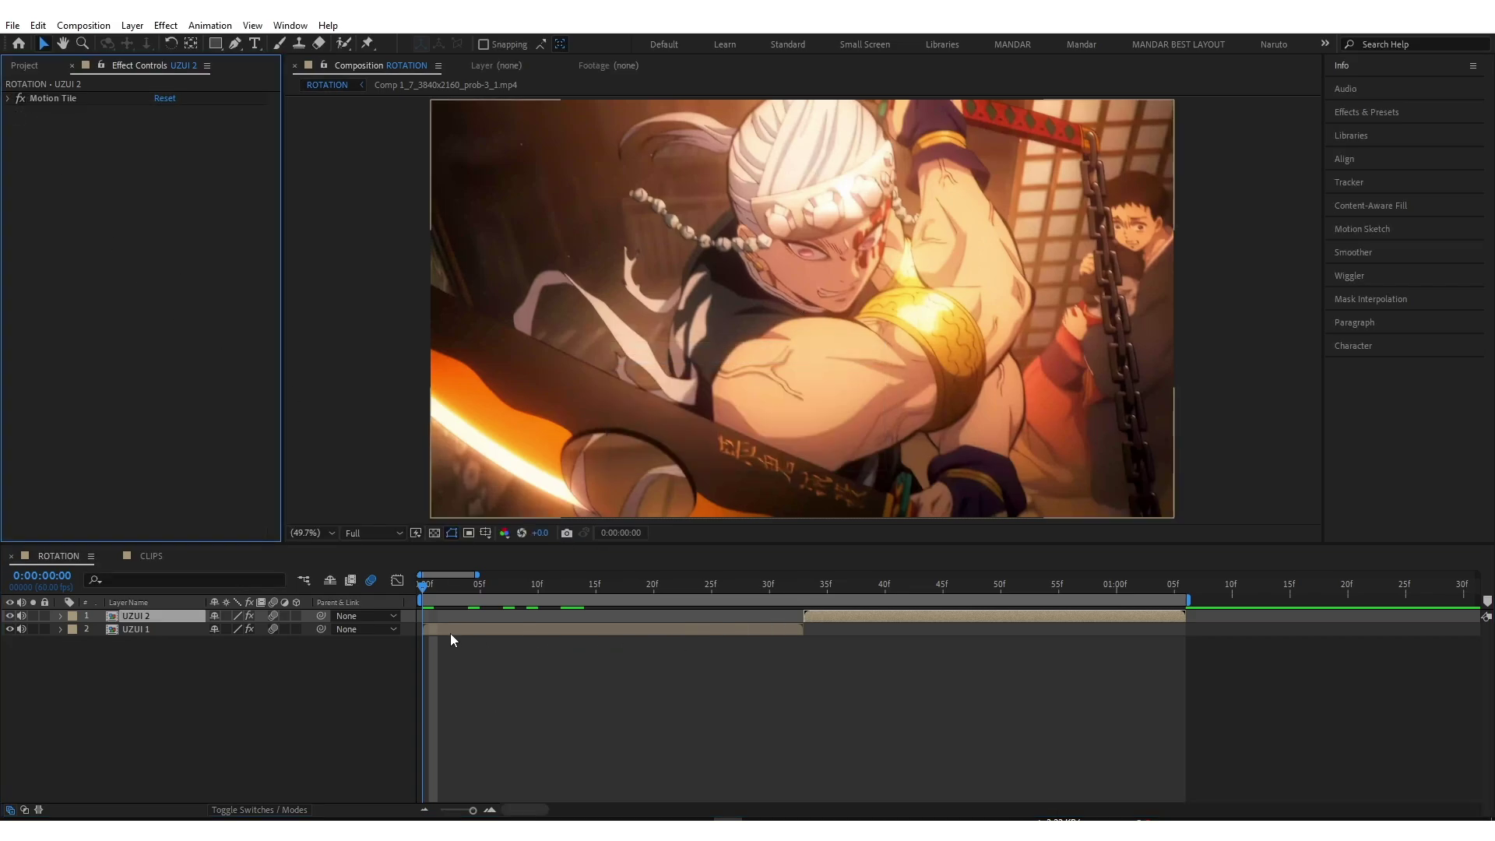
Add a null object above UZUI 1, split it at frame 33 where the clip ends, and delete the part after it
click(450, 631)
right_click(347, 667)
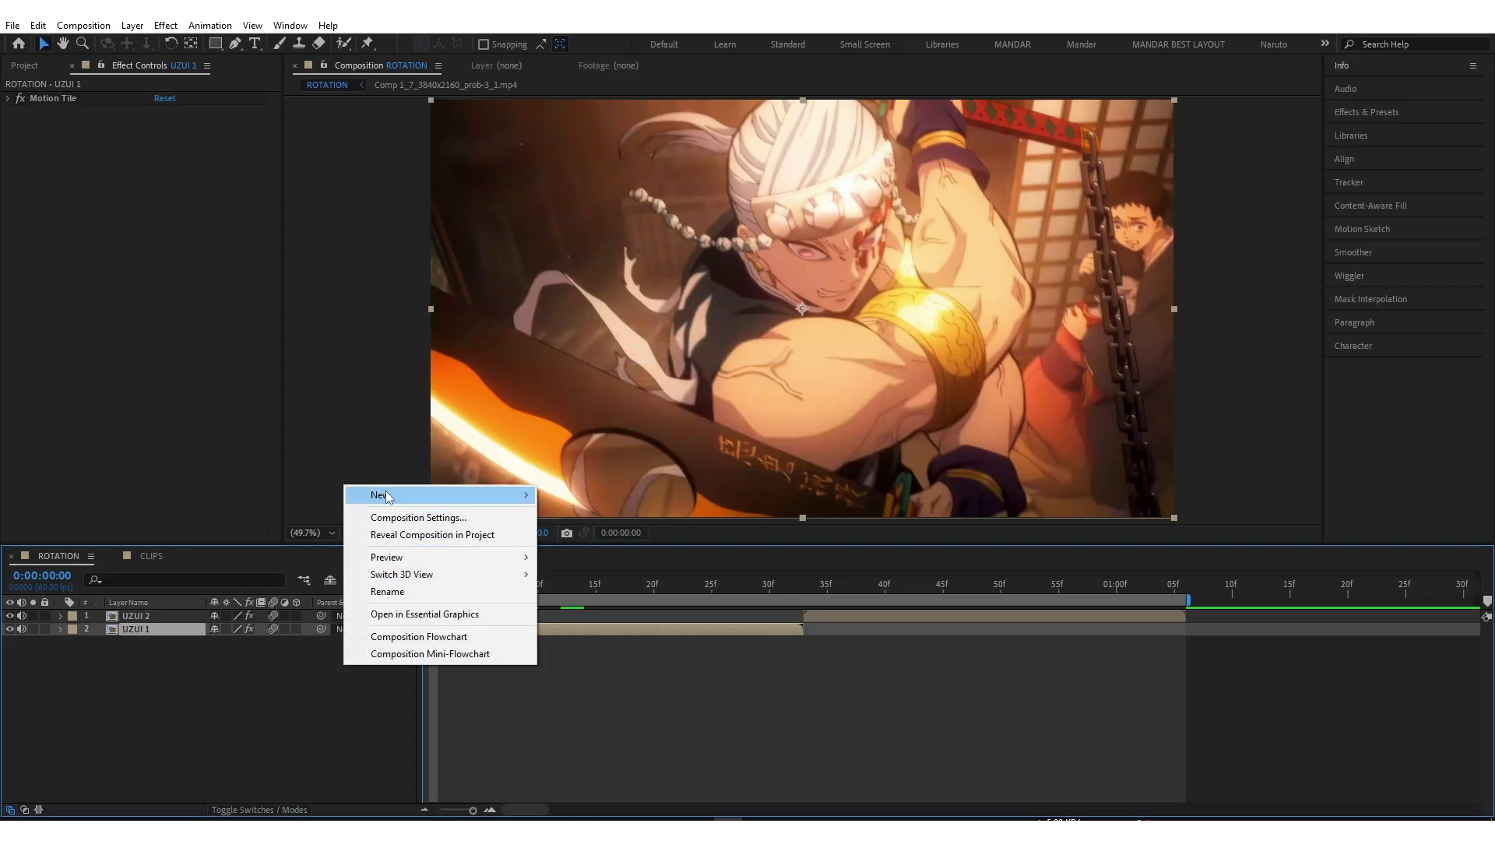
mouse_move(389, 495)
click(583, 586)
click(804, 584)
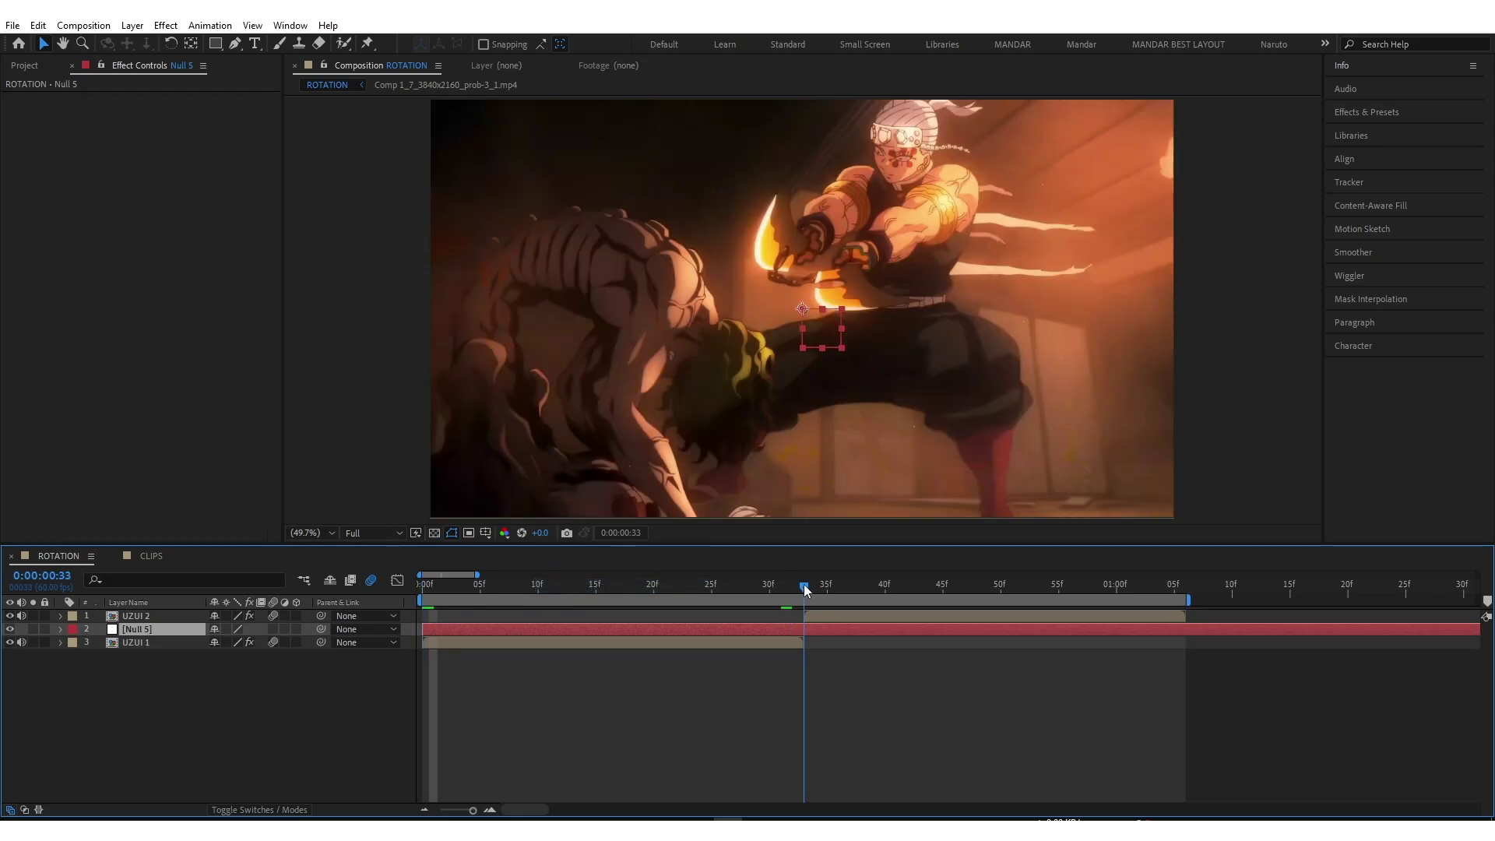
key(ctrl+shift+d)
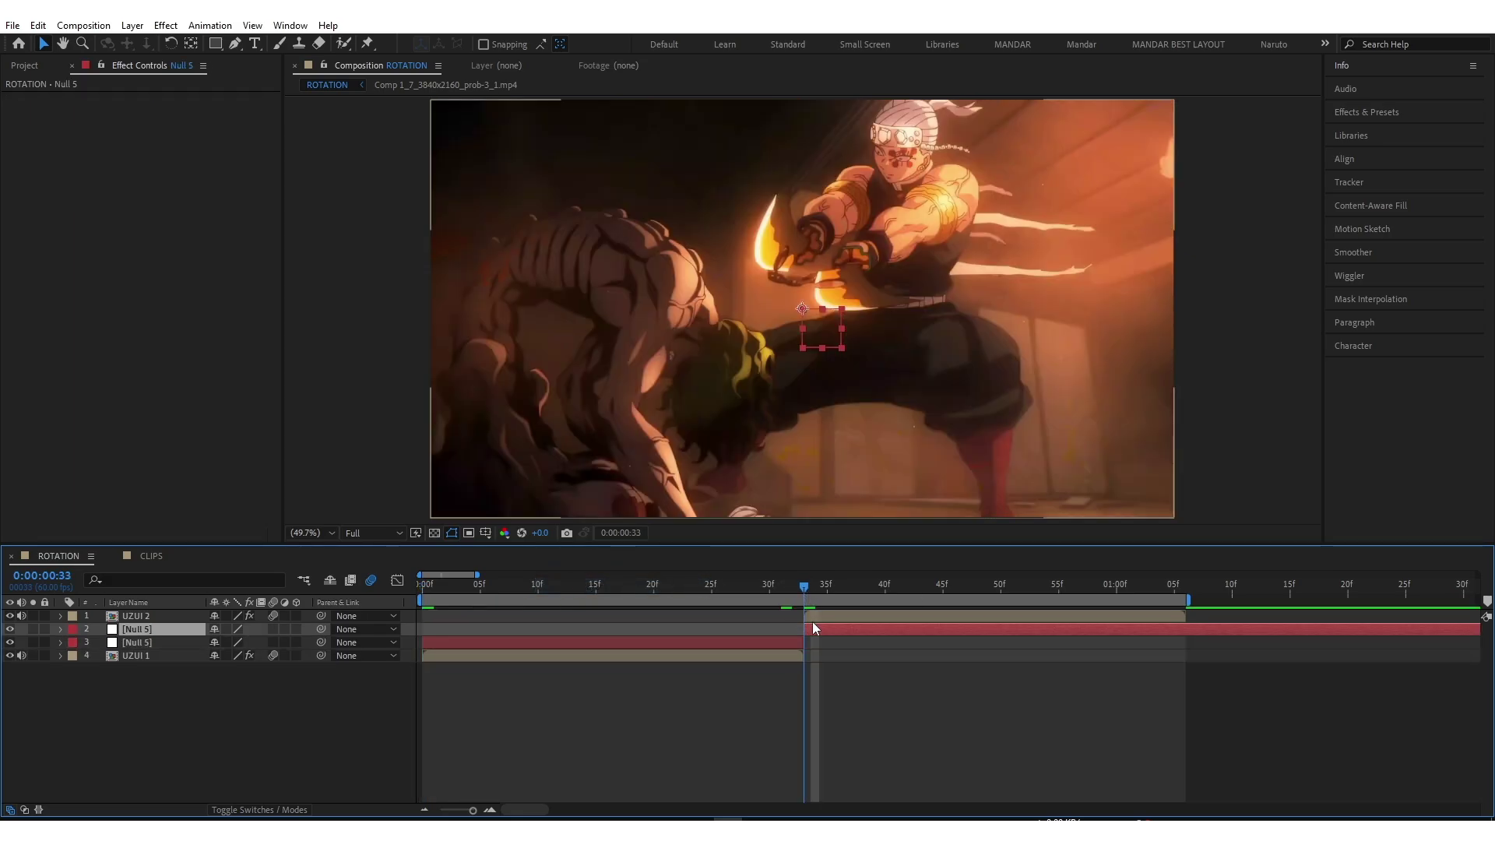
click(928, 587)
key(Delete)
Duplicate the null above UZUI 1, split the duplicate at frame 18, and delete its earlier part
click(827, 584)
click(676, 586)
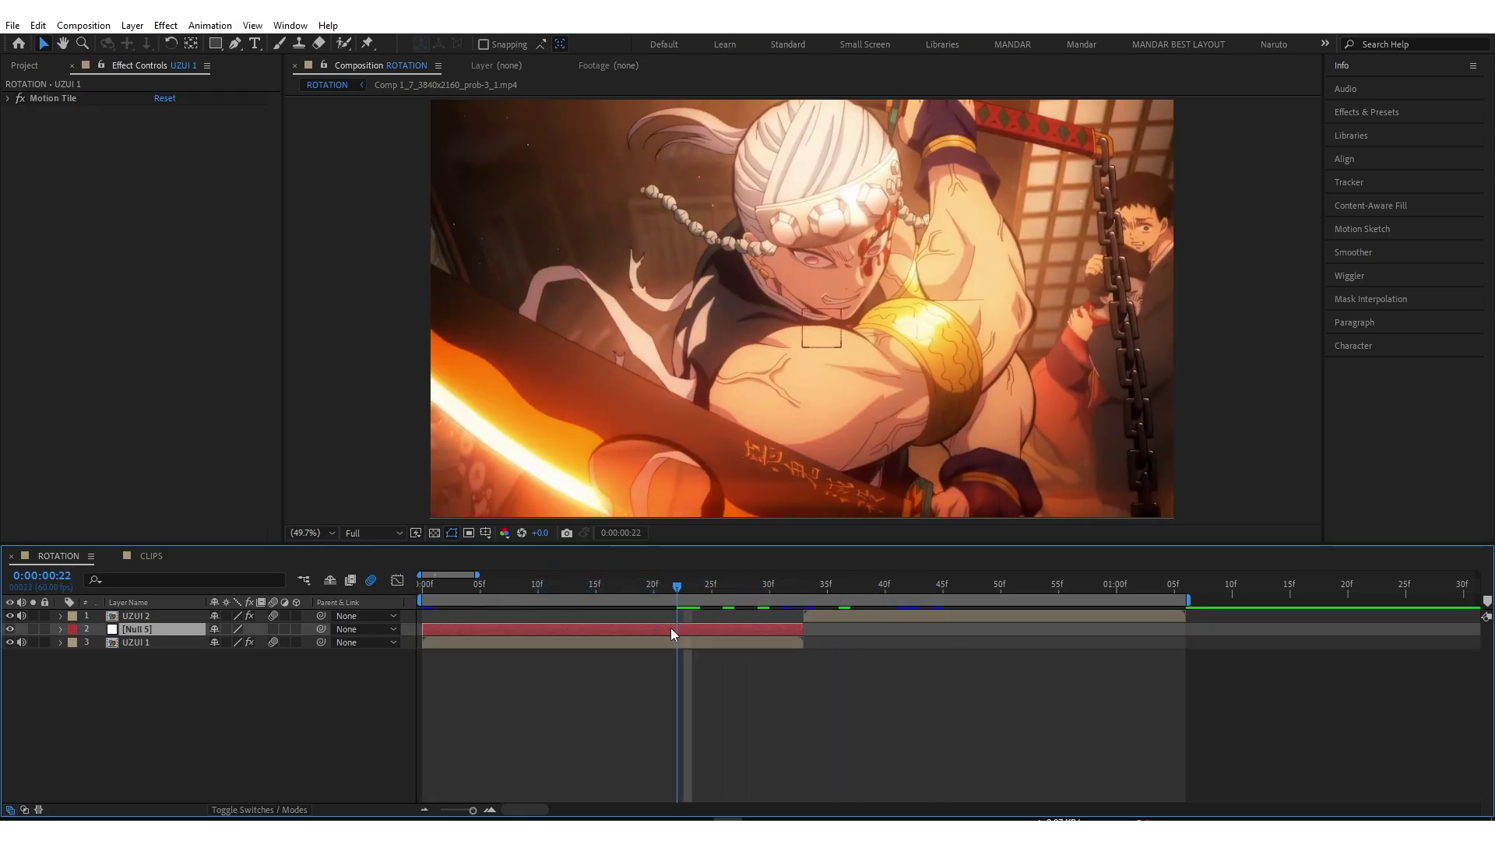
click(670, 627)
key(ctrl+d)
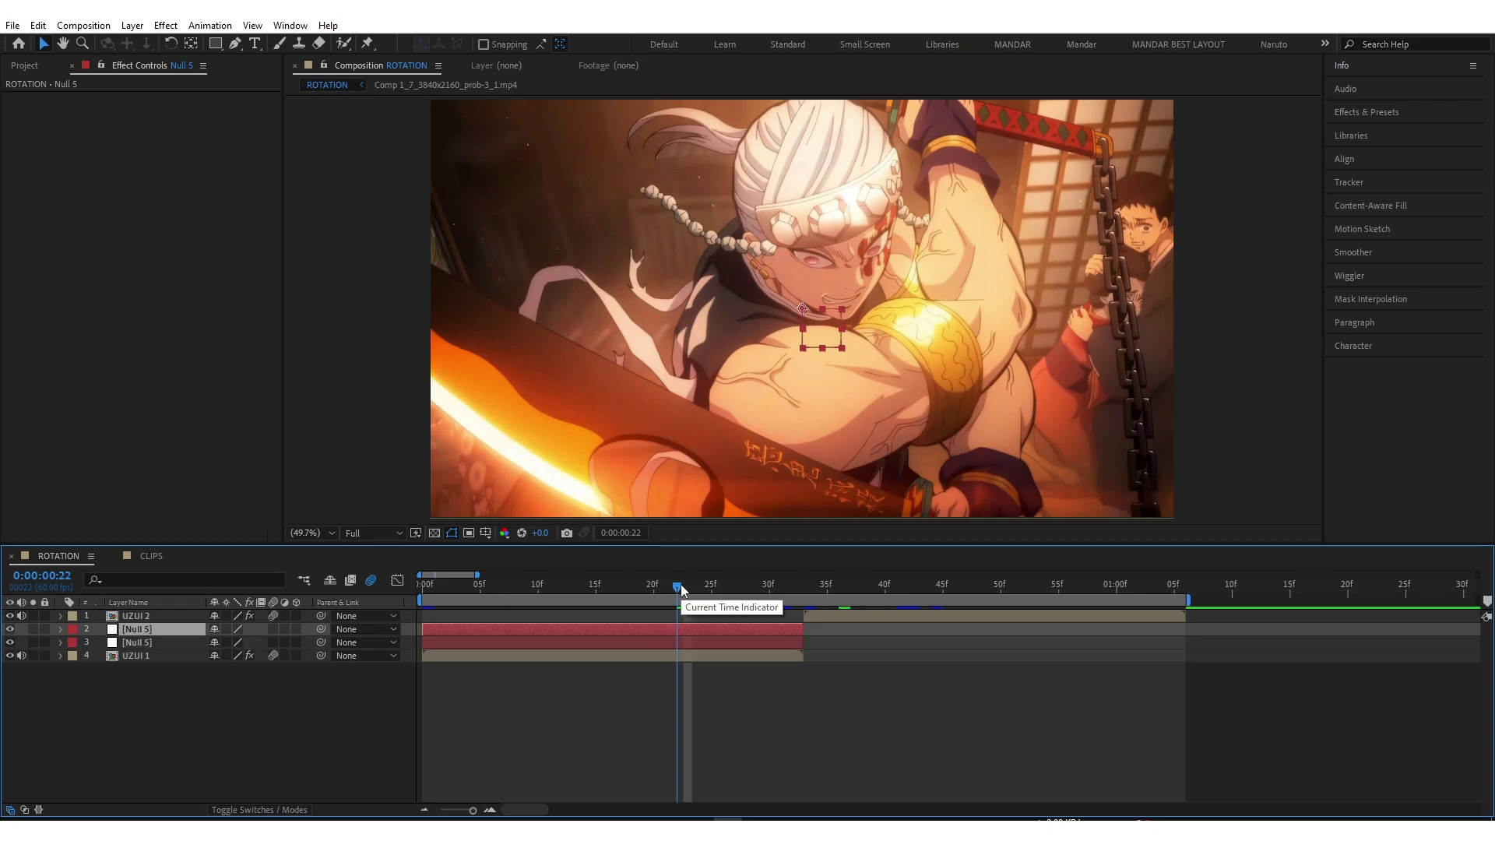
drag(681, 584, 630, 586)
key(ctrl+shift+d)
click(623, 642)
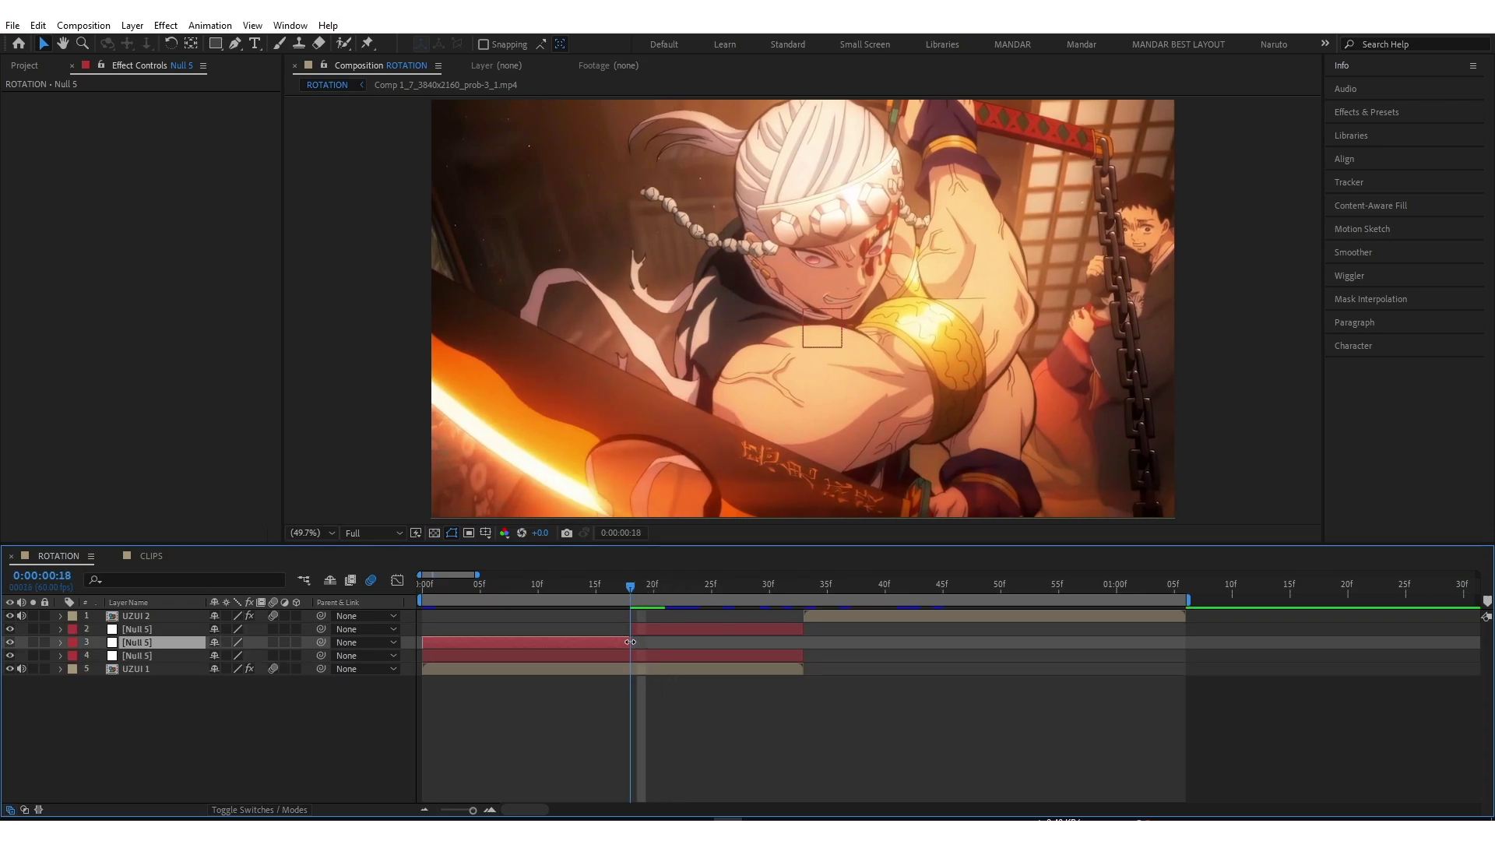
key(Delete)
Copy both nulls above UZUI 2 and shift the copies in time so the longer one starts with that clip
click(666, 629)
ctrl+click(657, 642)
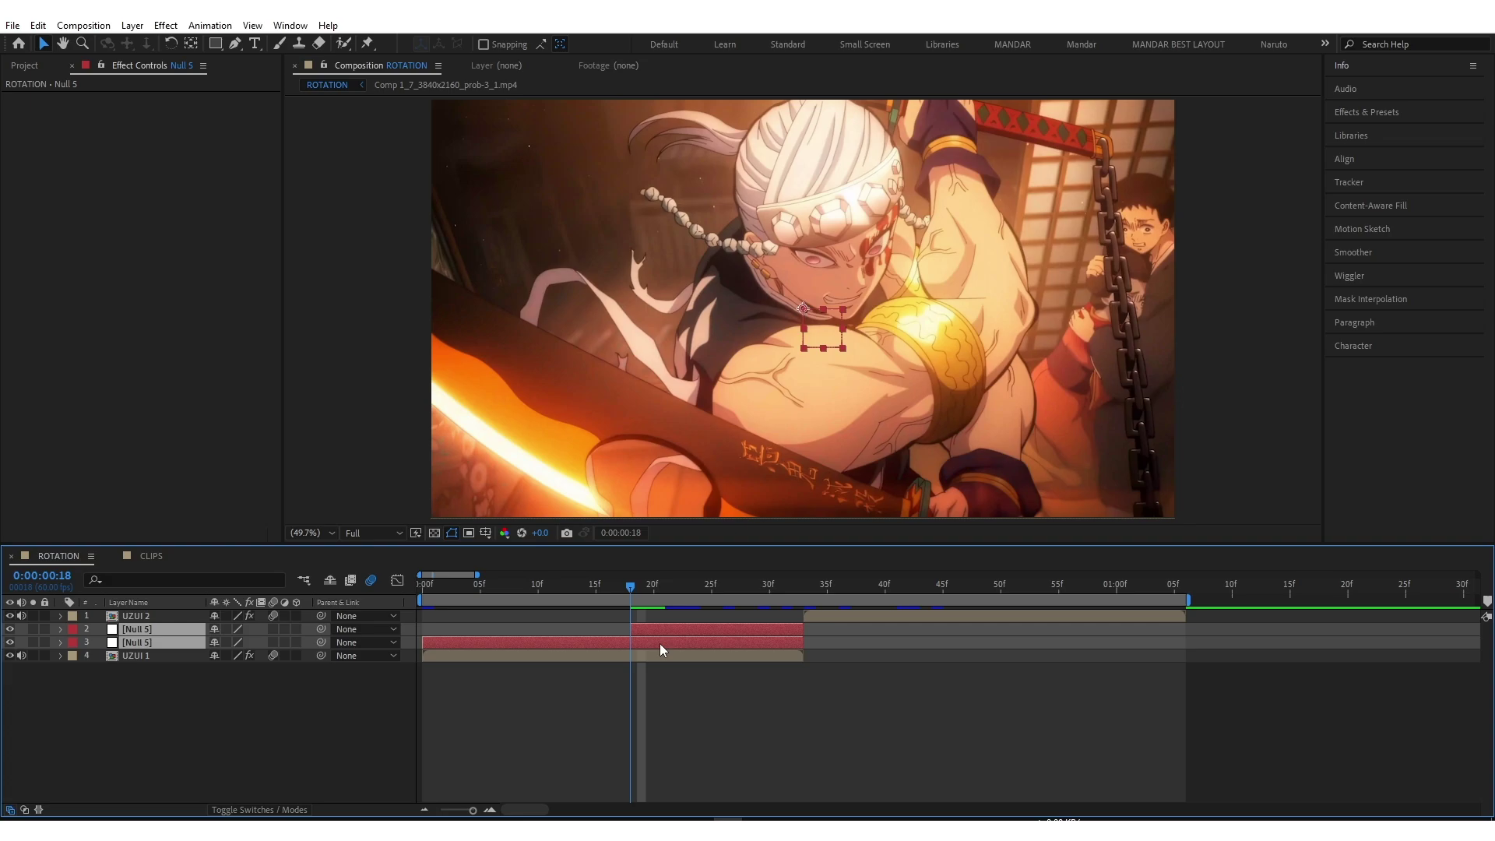
key(ctrl+c)
click(817, 615)
key(ctrl+v)
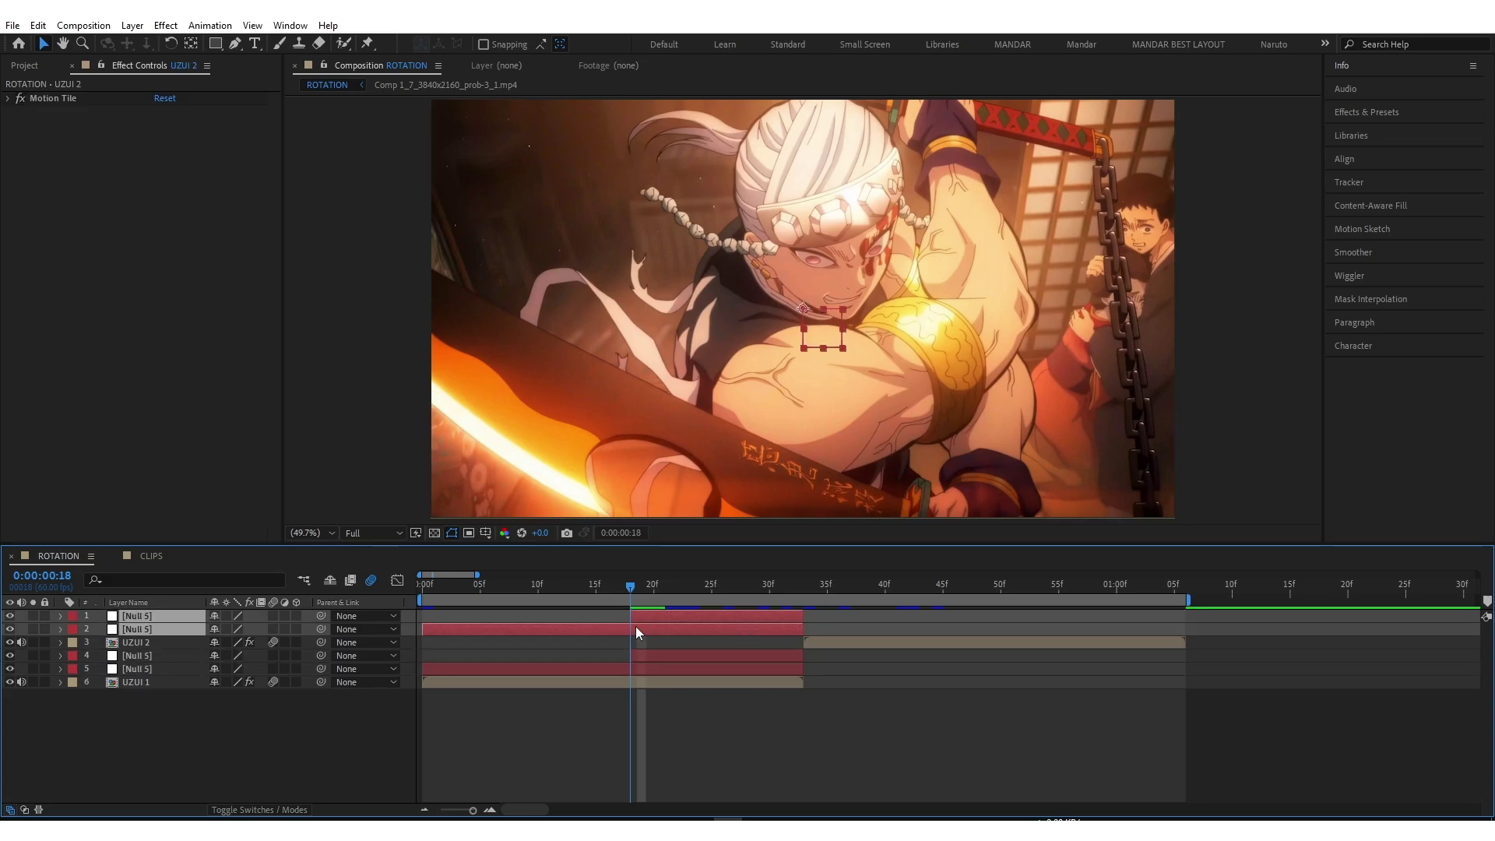
drag(636, 626, 1017, 607)
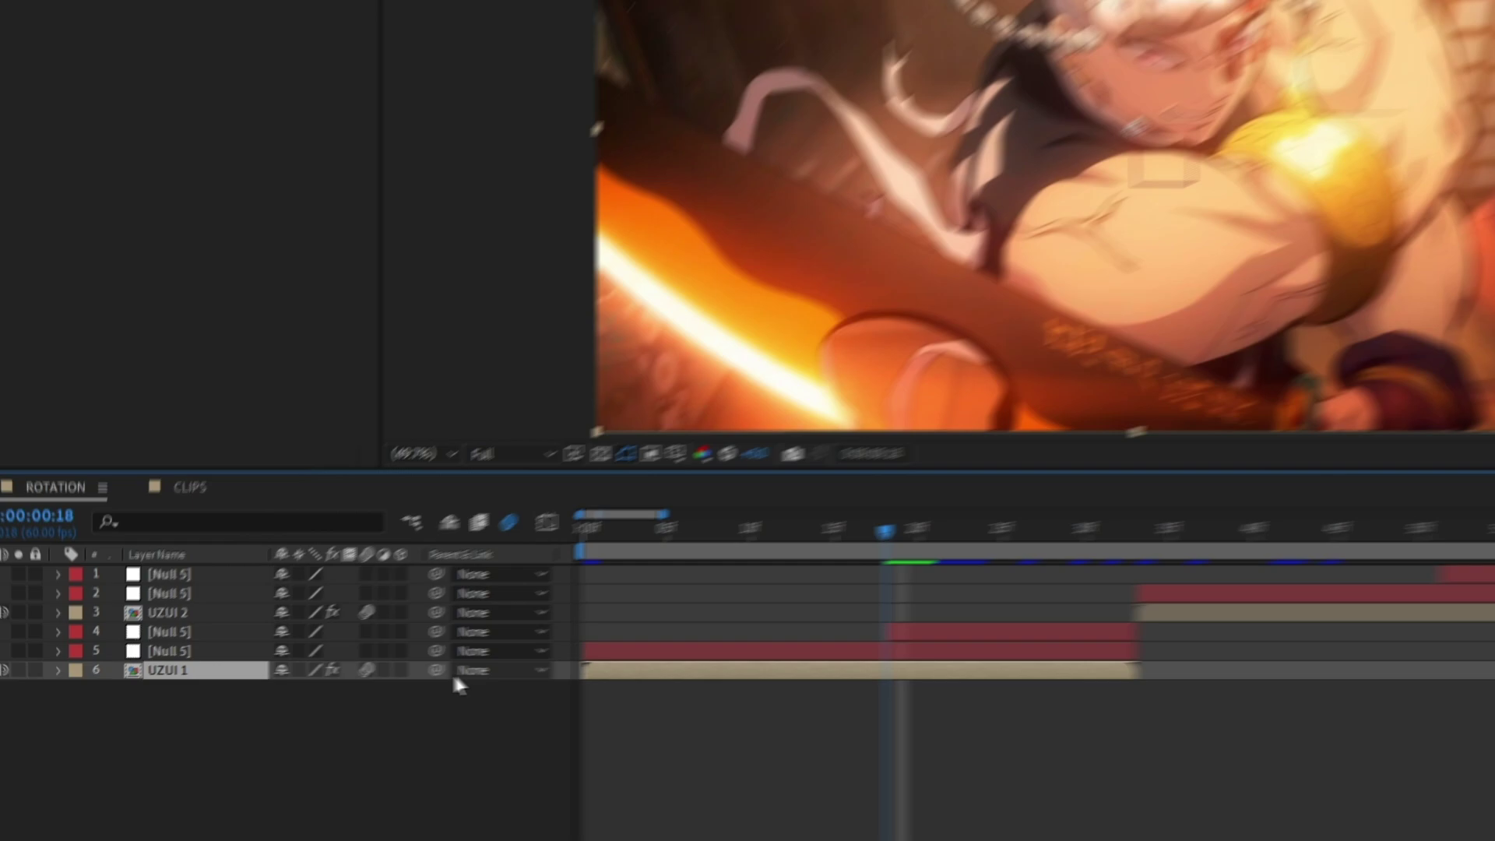
Parent UZUI 1 to the full-length null above it, and parent that null to the shorter one
drag(321, 682, 287, 683)
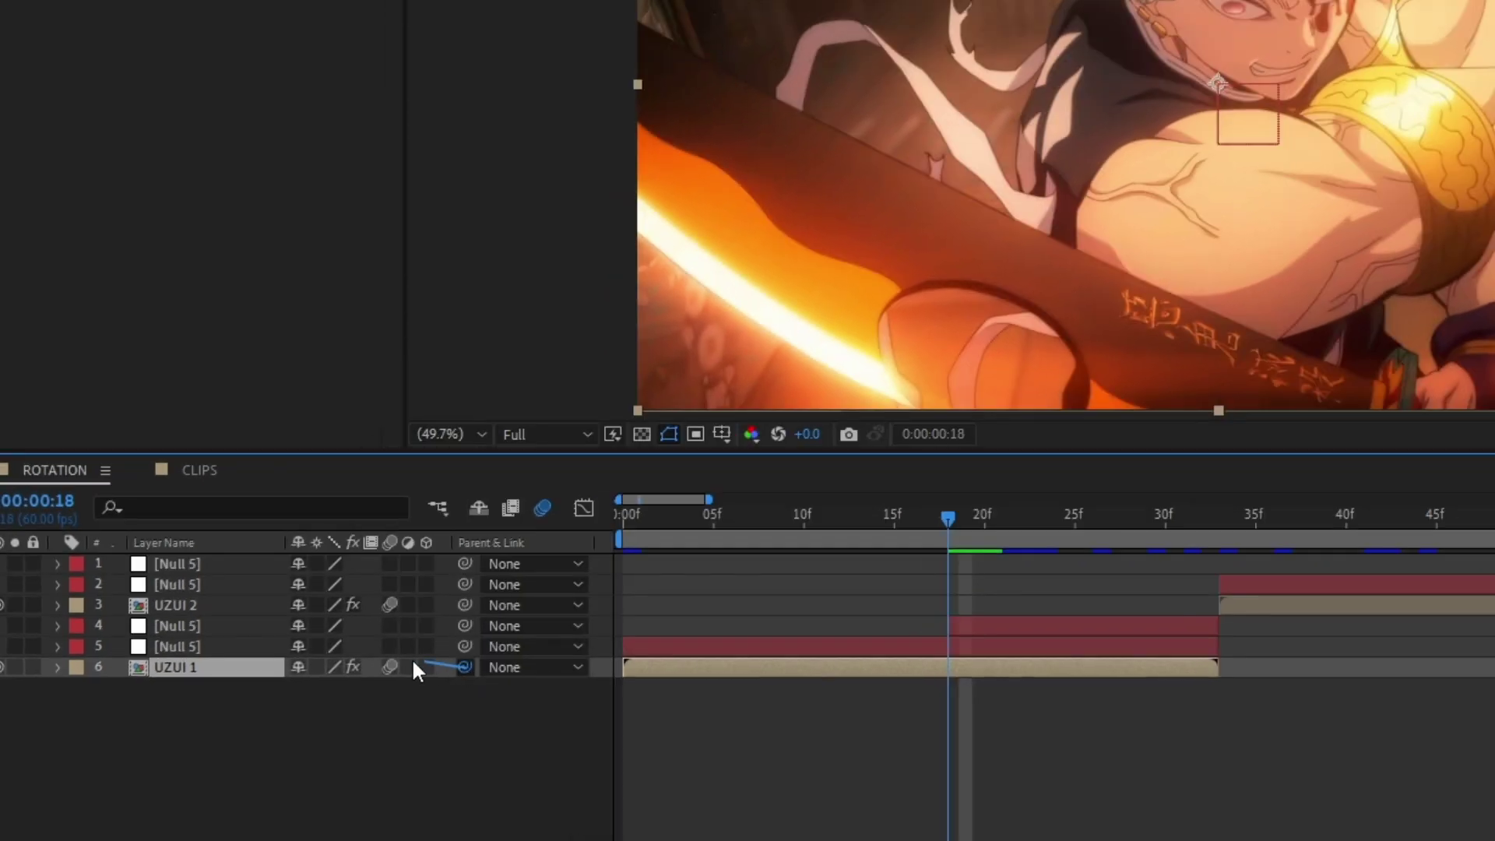
drag(413, 663, 231, 648)
drag(464, 646, 218, 624)
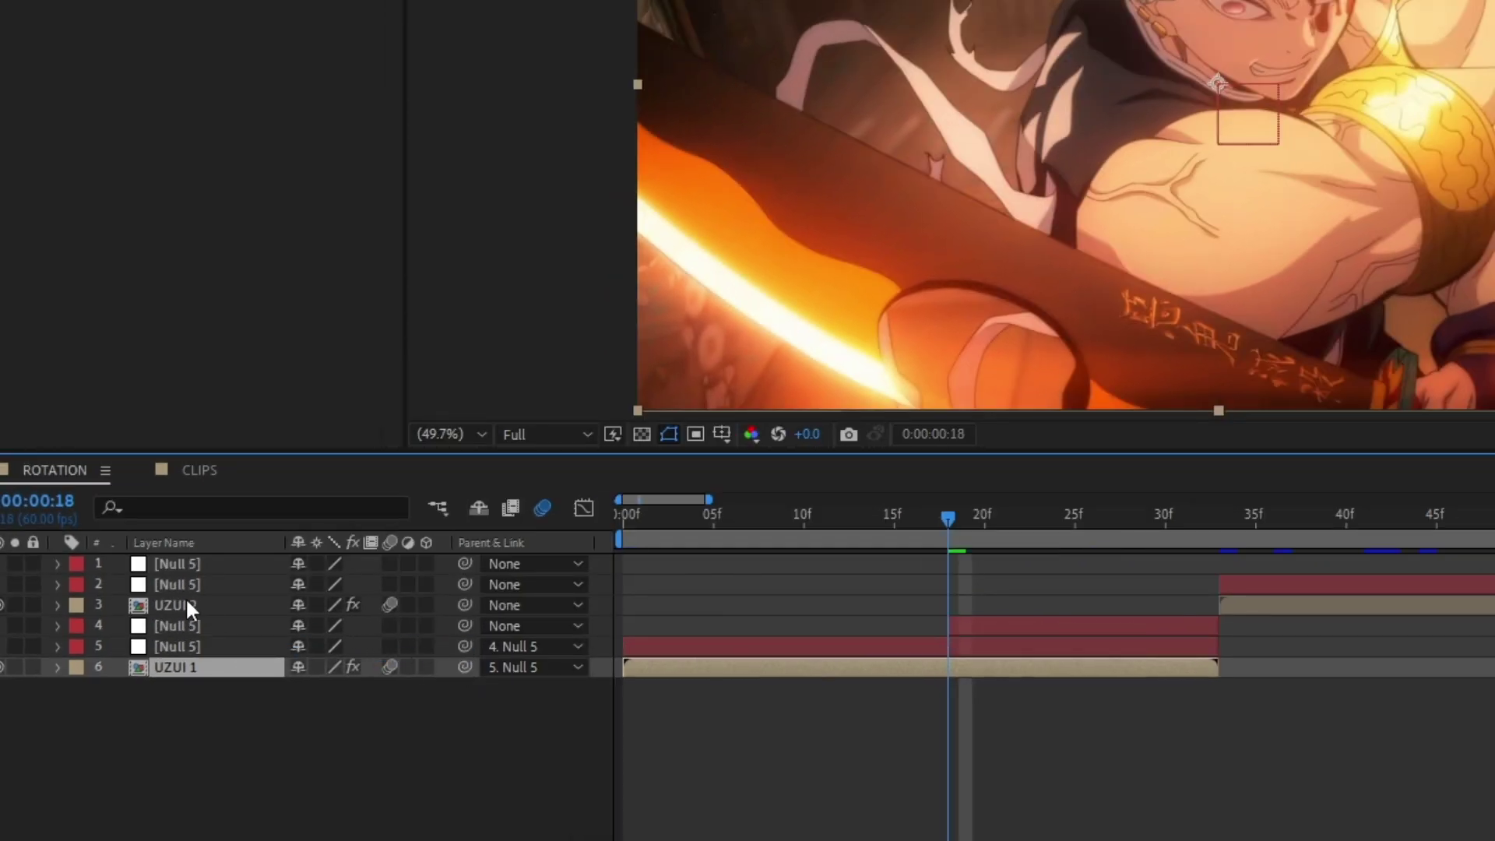
Parent UZUI 2 to the full-length null above it, and parent that null to the topmost null
click(188, 604)
drag(469, 604, 224, 582)
click(224, 584)
drag(465, 584, 198, 564)
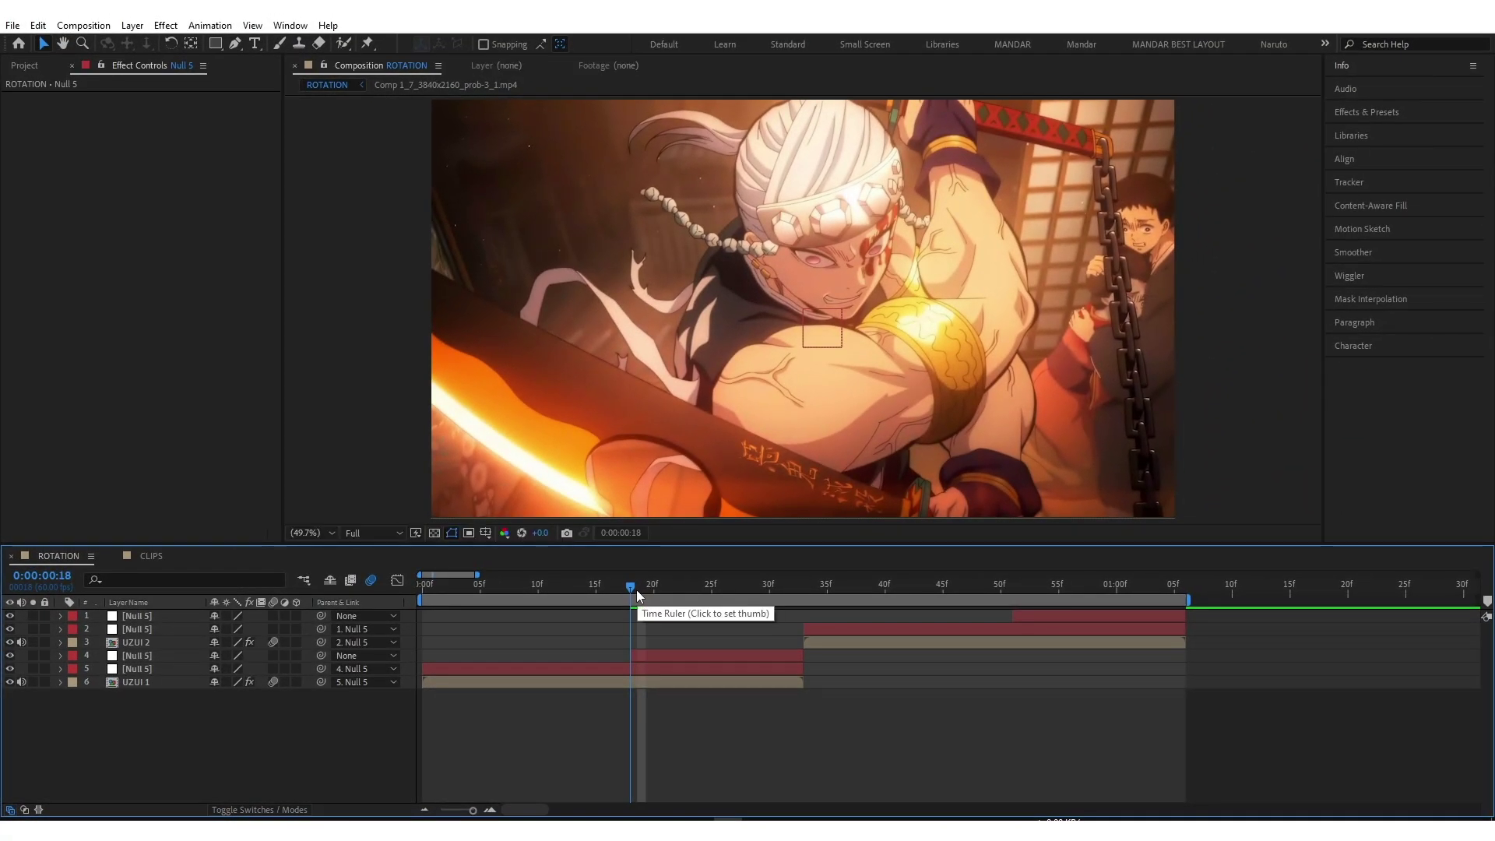
Keyframe the full-length null above UZUI 1 at frame 0 with Scale 250% and Rotation 15°
key(Home)
click(443, 668)
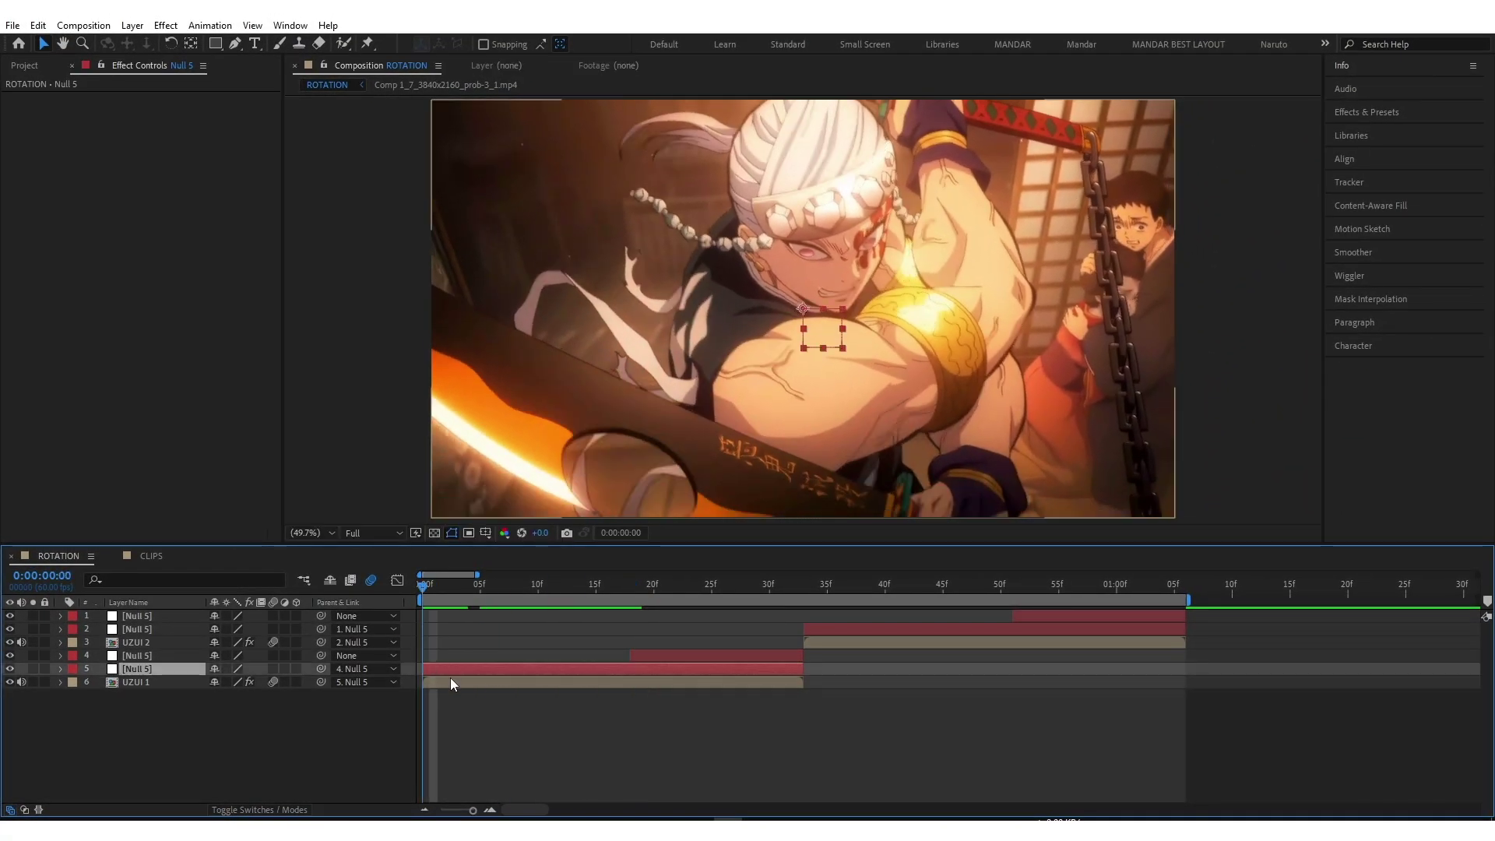
key(s)
key(shift+r)
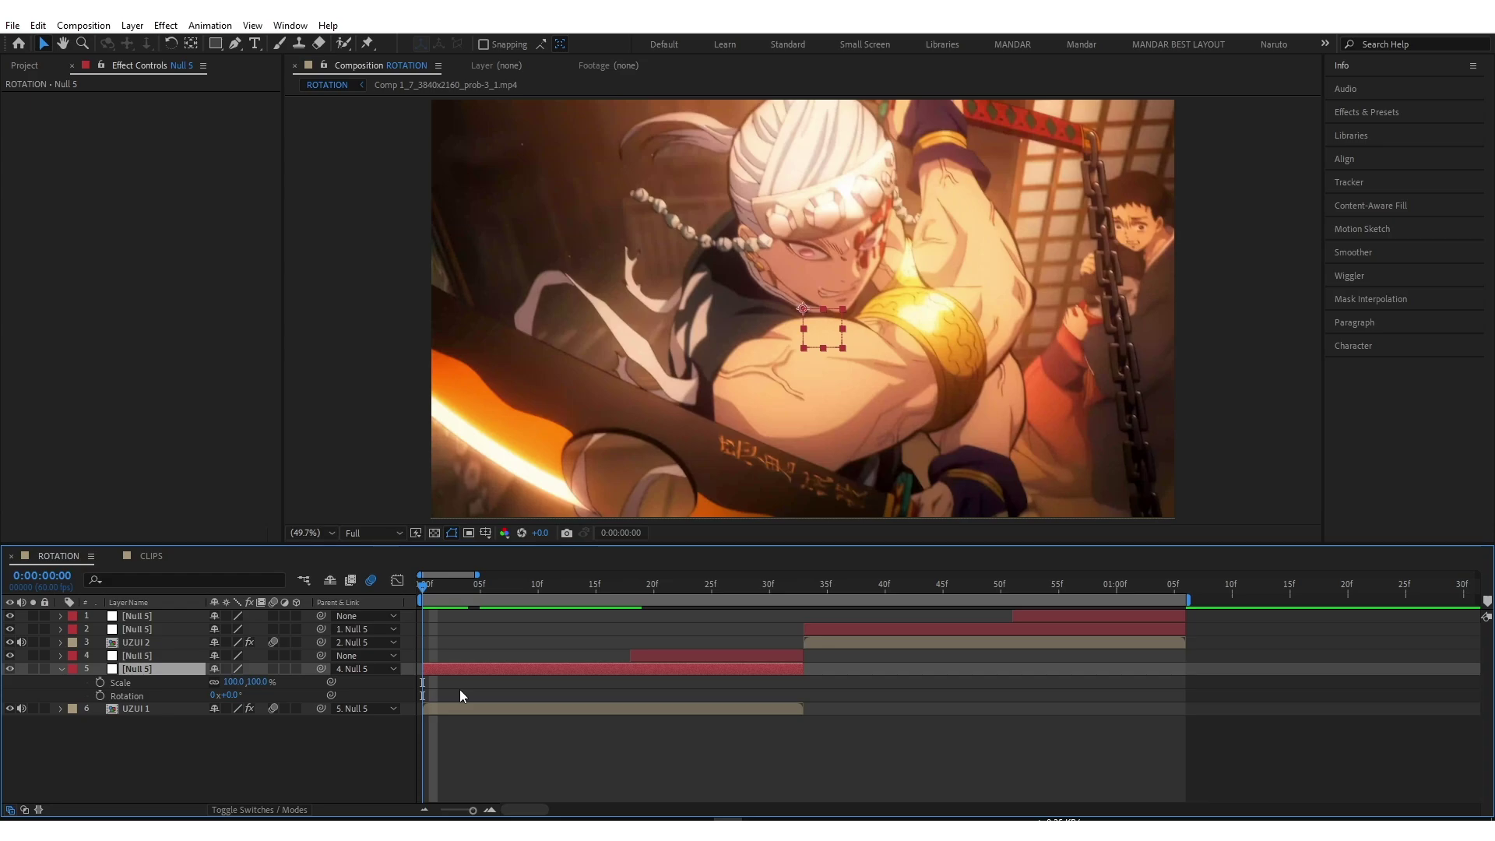
click(474, 728)
click(100, 682)
click(100, 695)
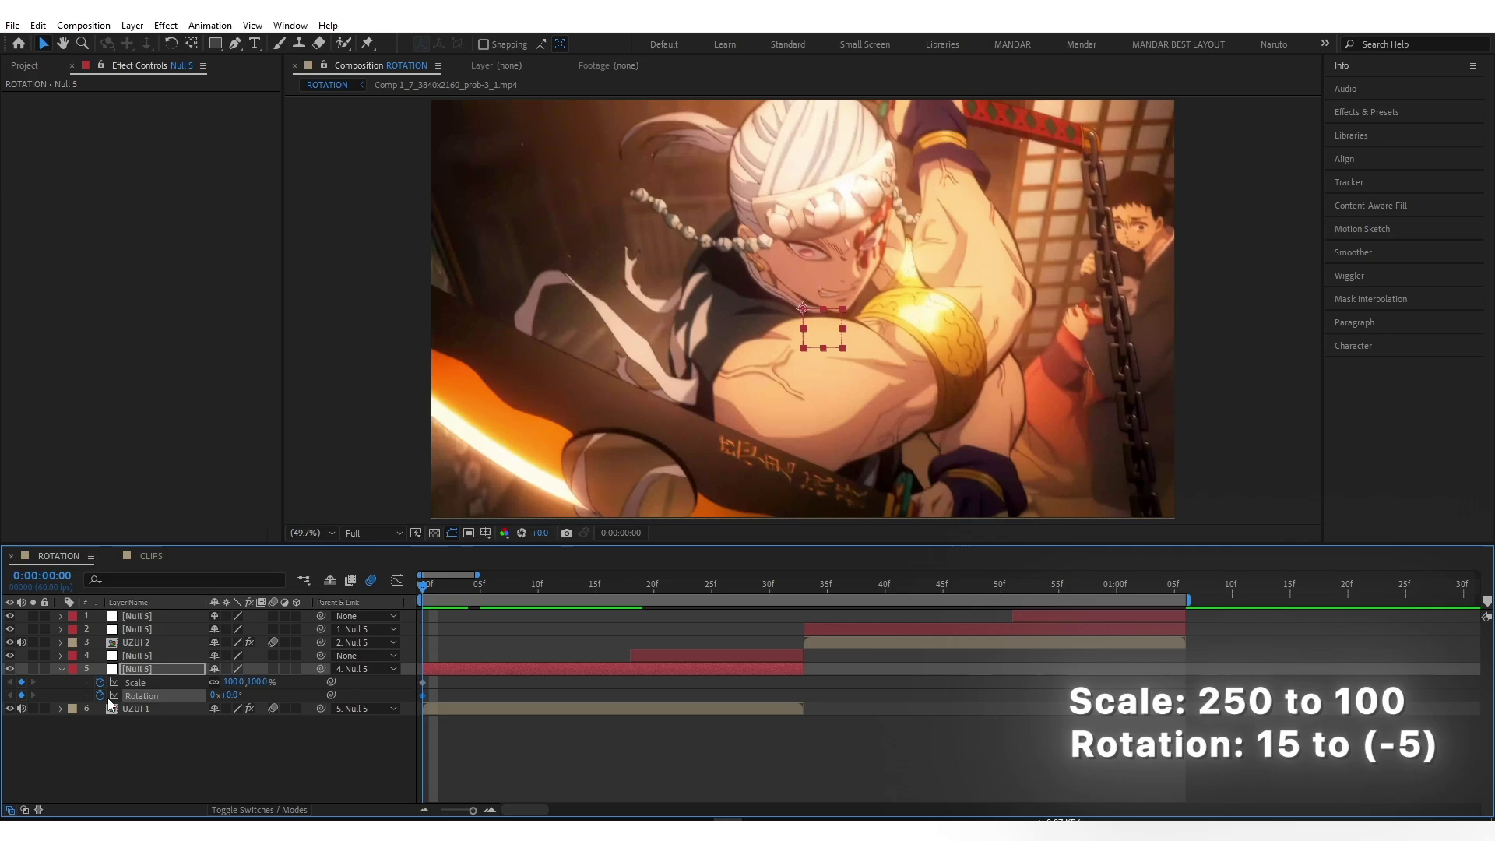
click(446, 685)
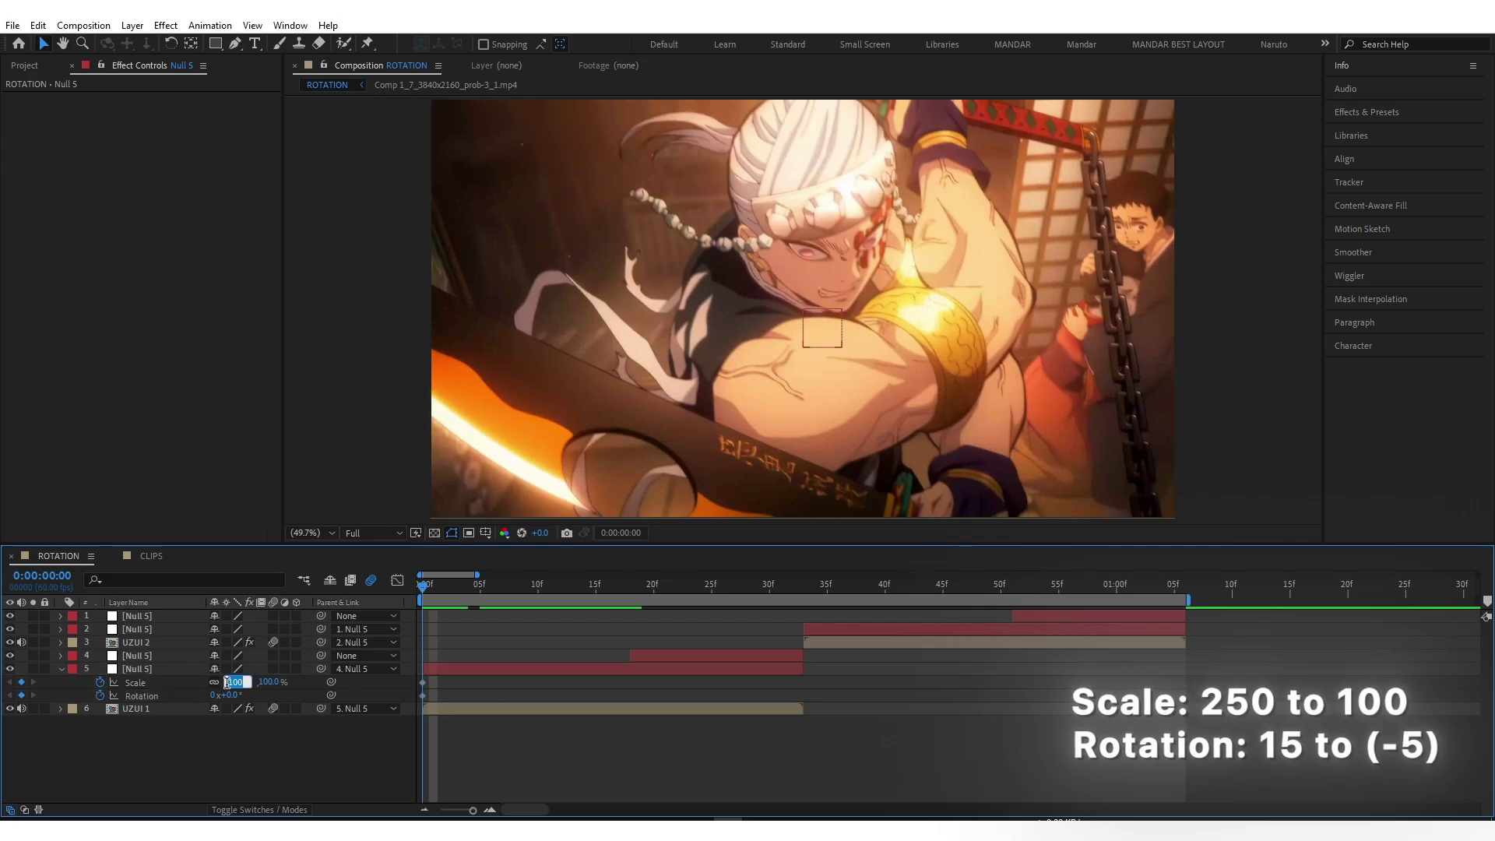
key(Return)
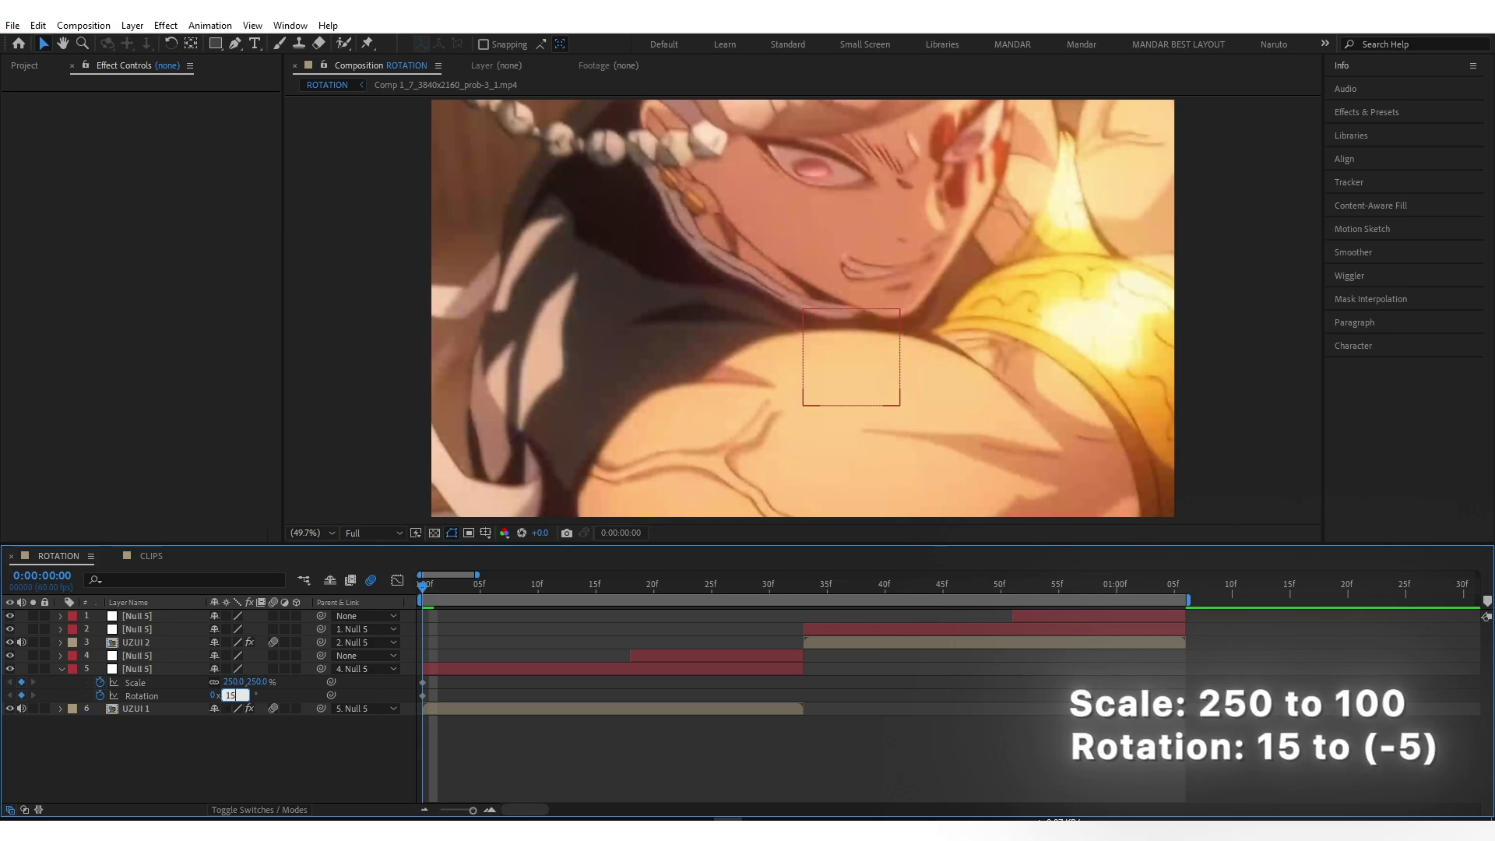
key(Return)
Keyframe the same null with Scale 100% and Rotation -5° near its end, and shift both keyframes to the clip's end at frame 33
drag(444, 582, 788, 615)
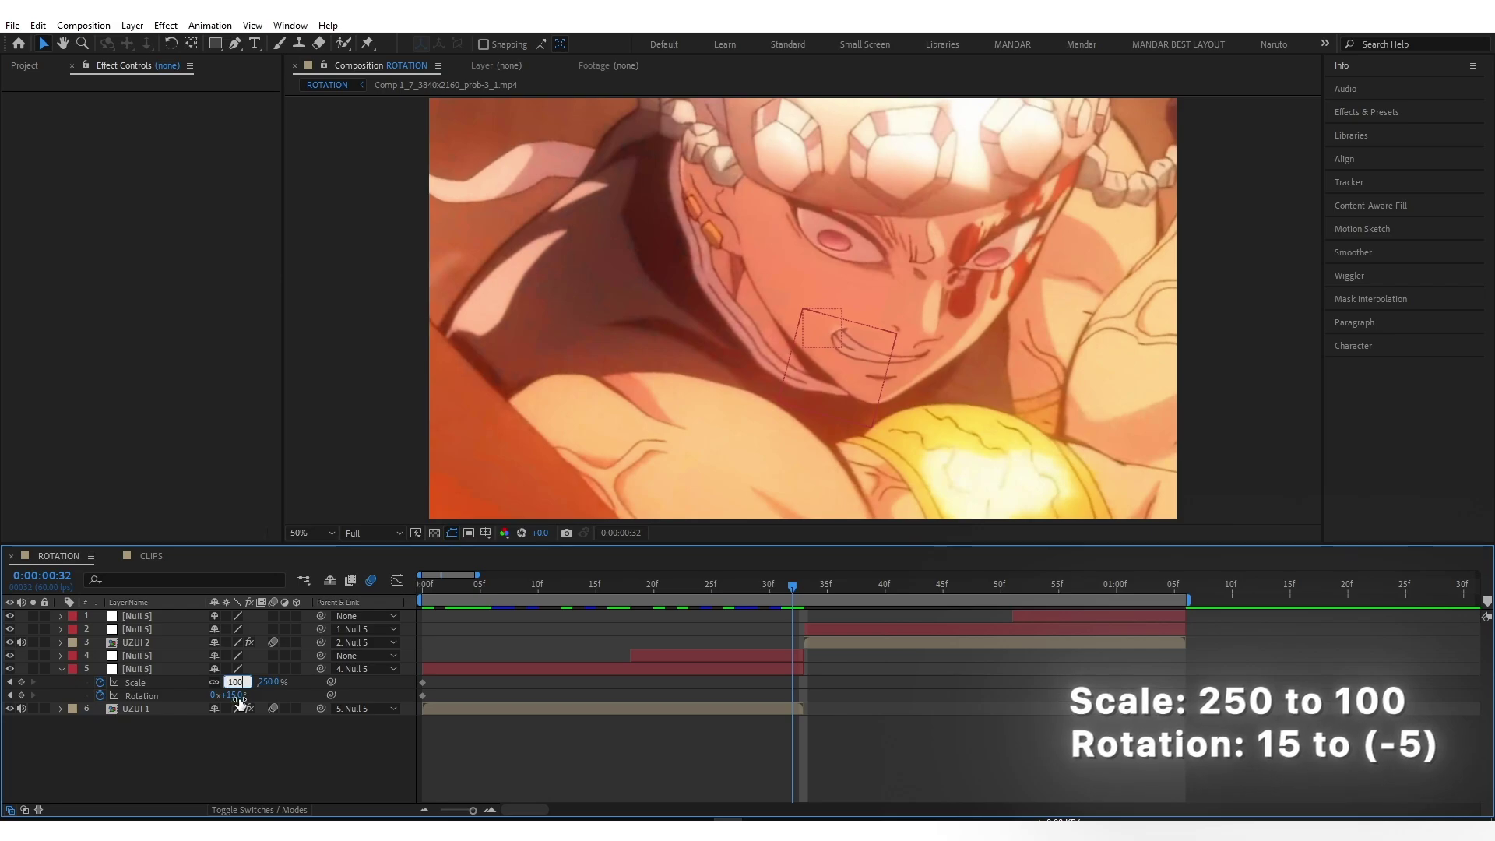
text(100)
click(237, 695)
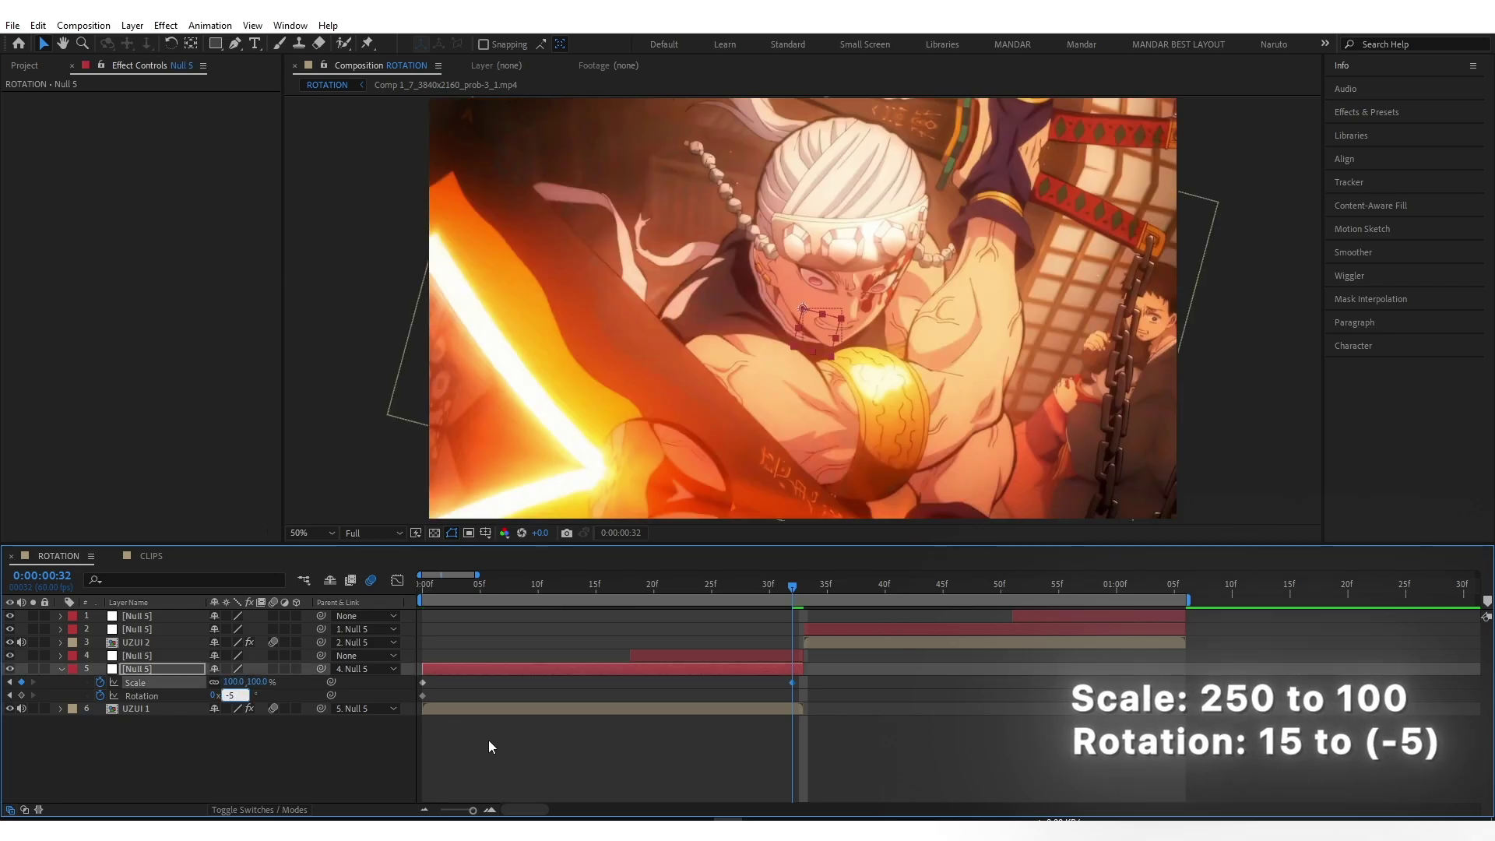
key(Return)
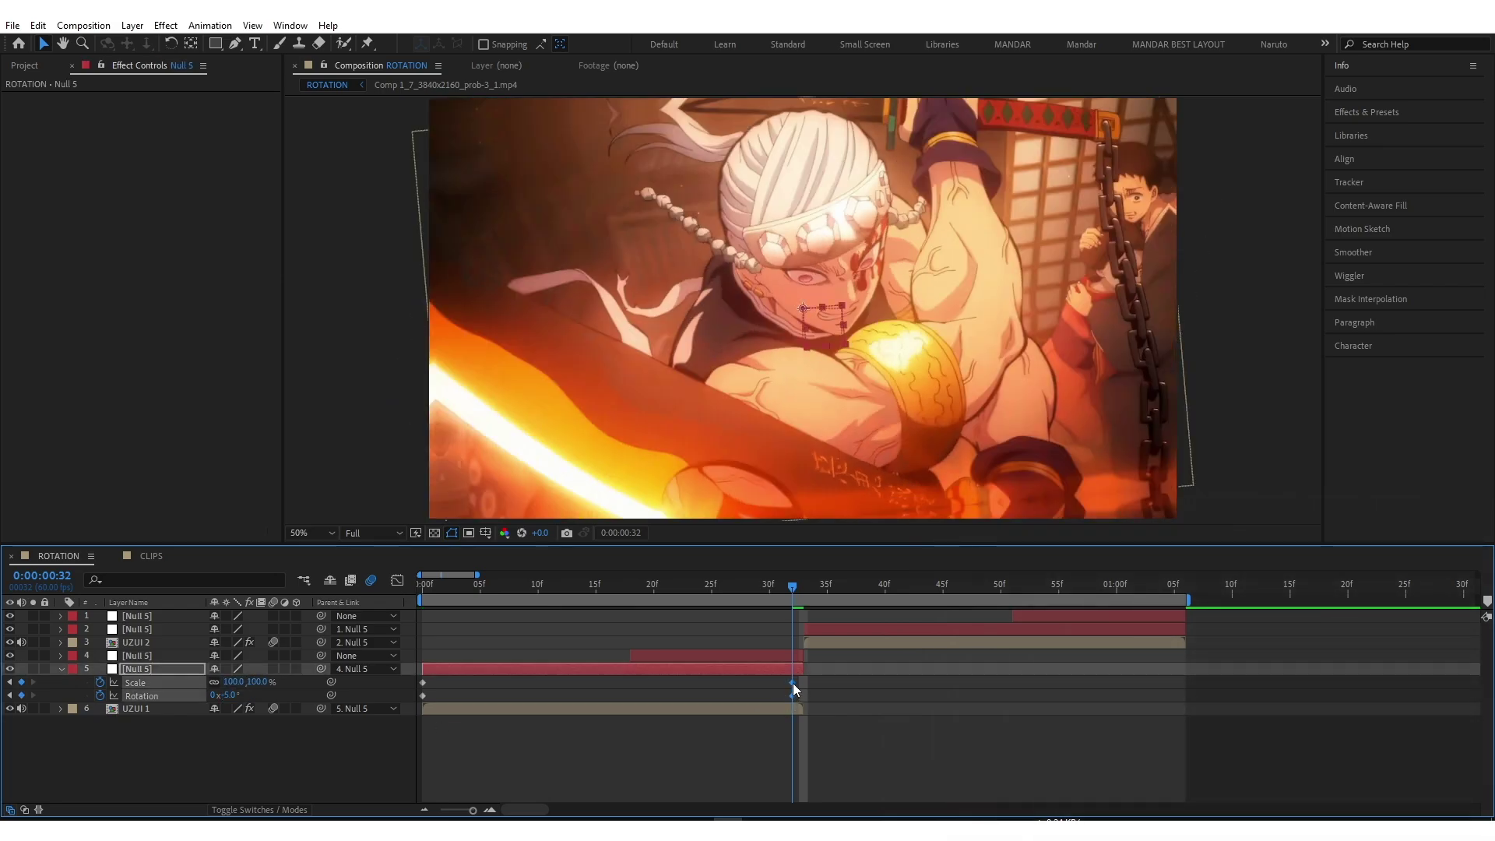
drag(793, 683, 802, 683)
Add starting Scale and Rotation keyframes at frame 18 on the shorter null above UZUI 1
drag(780, 586, 629, 600)
click(647, 656)
key(s)
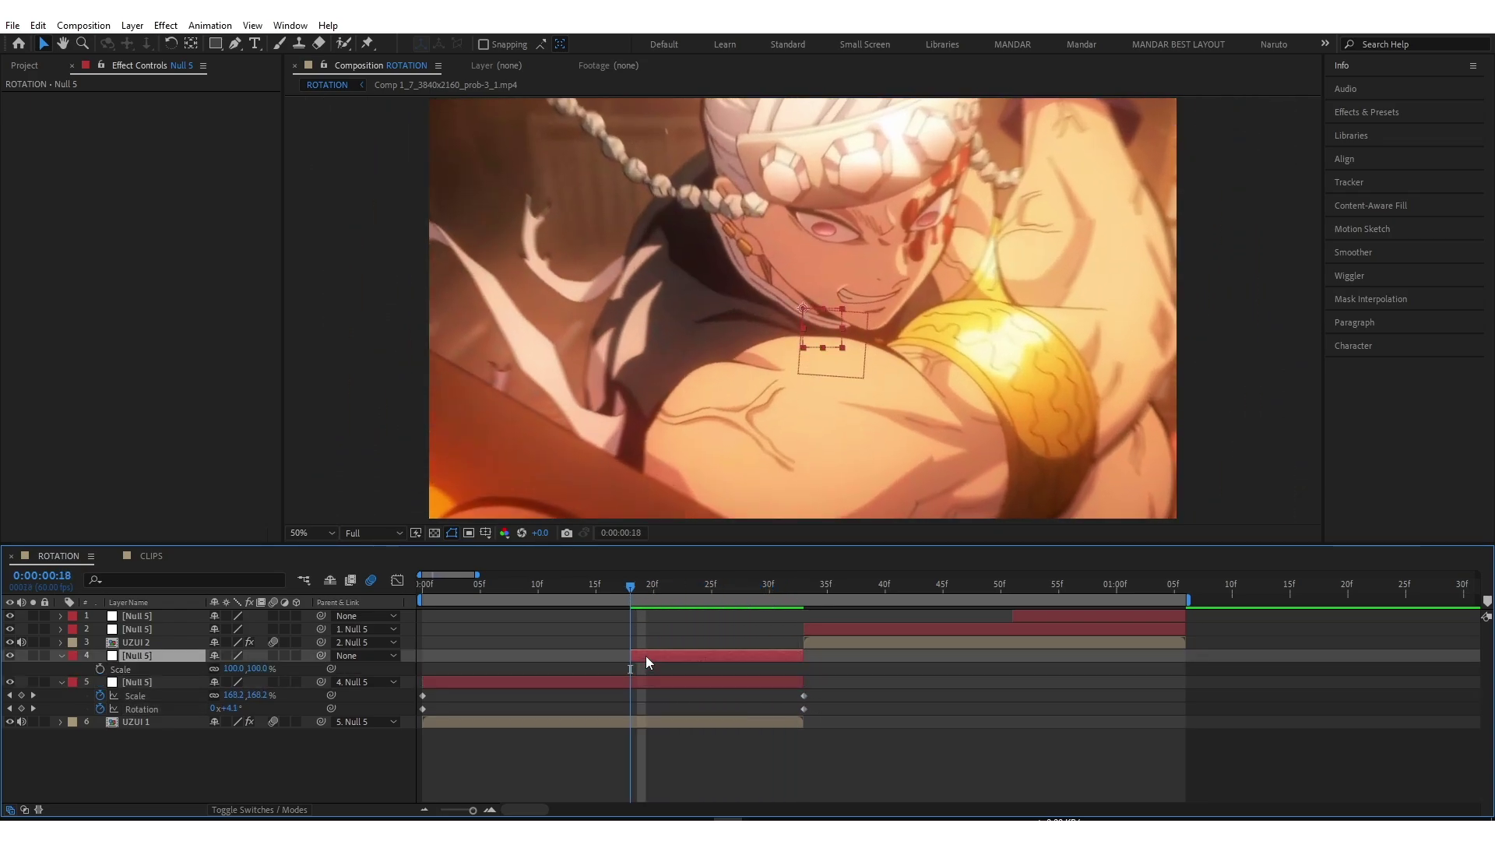
key(shift+r)
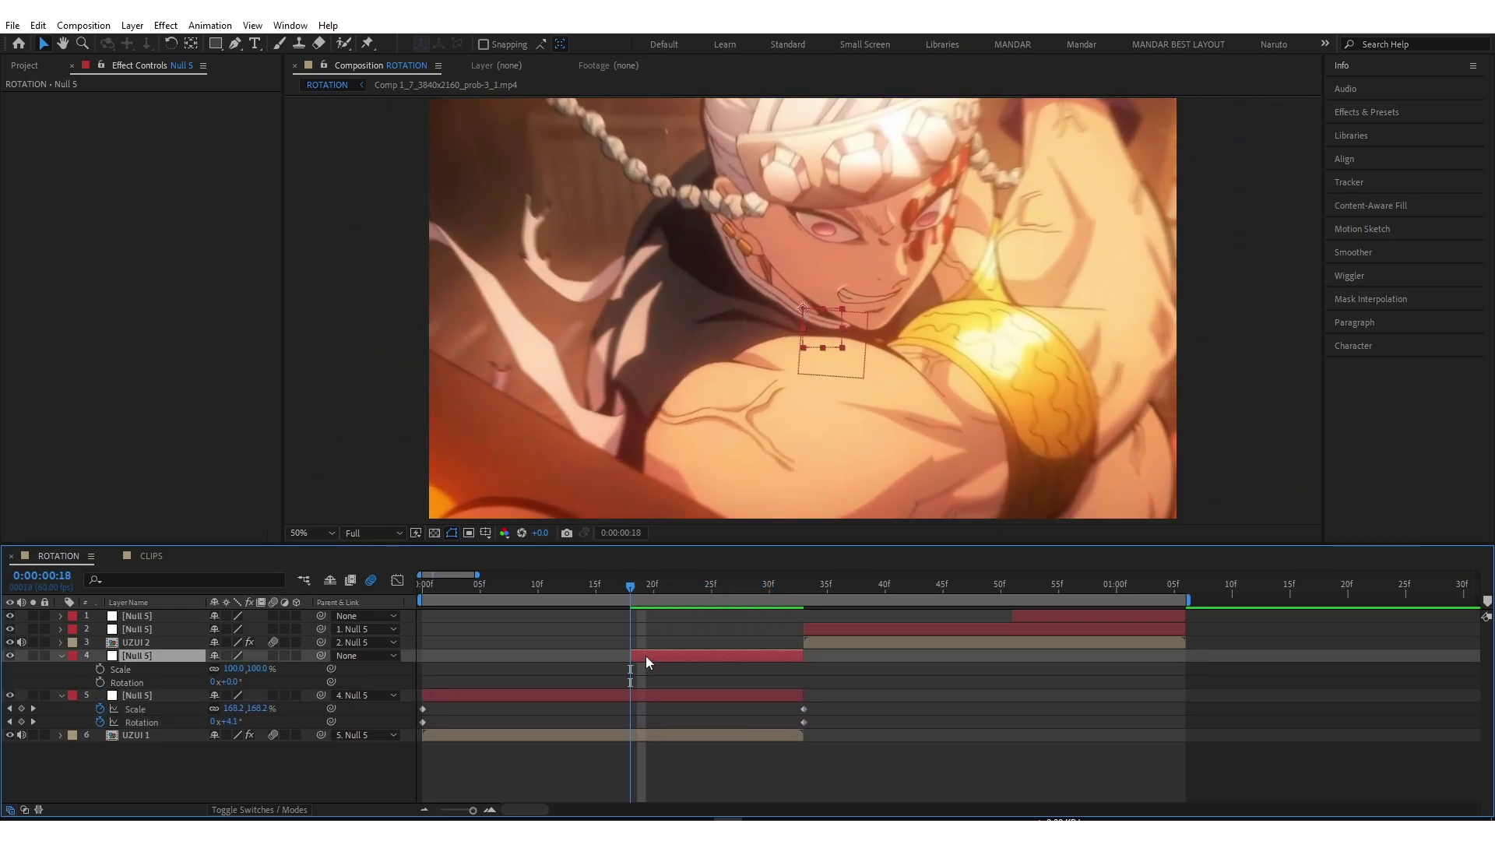
click(100, 682)
Keyframe the shorter null with Scale 80% and Rotation 15° near its end, and shift both keyframes to the clip's end at frame 33
drag(629, 586, 797, 607)
click(233, 668)
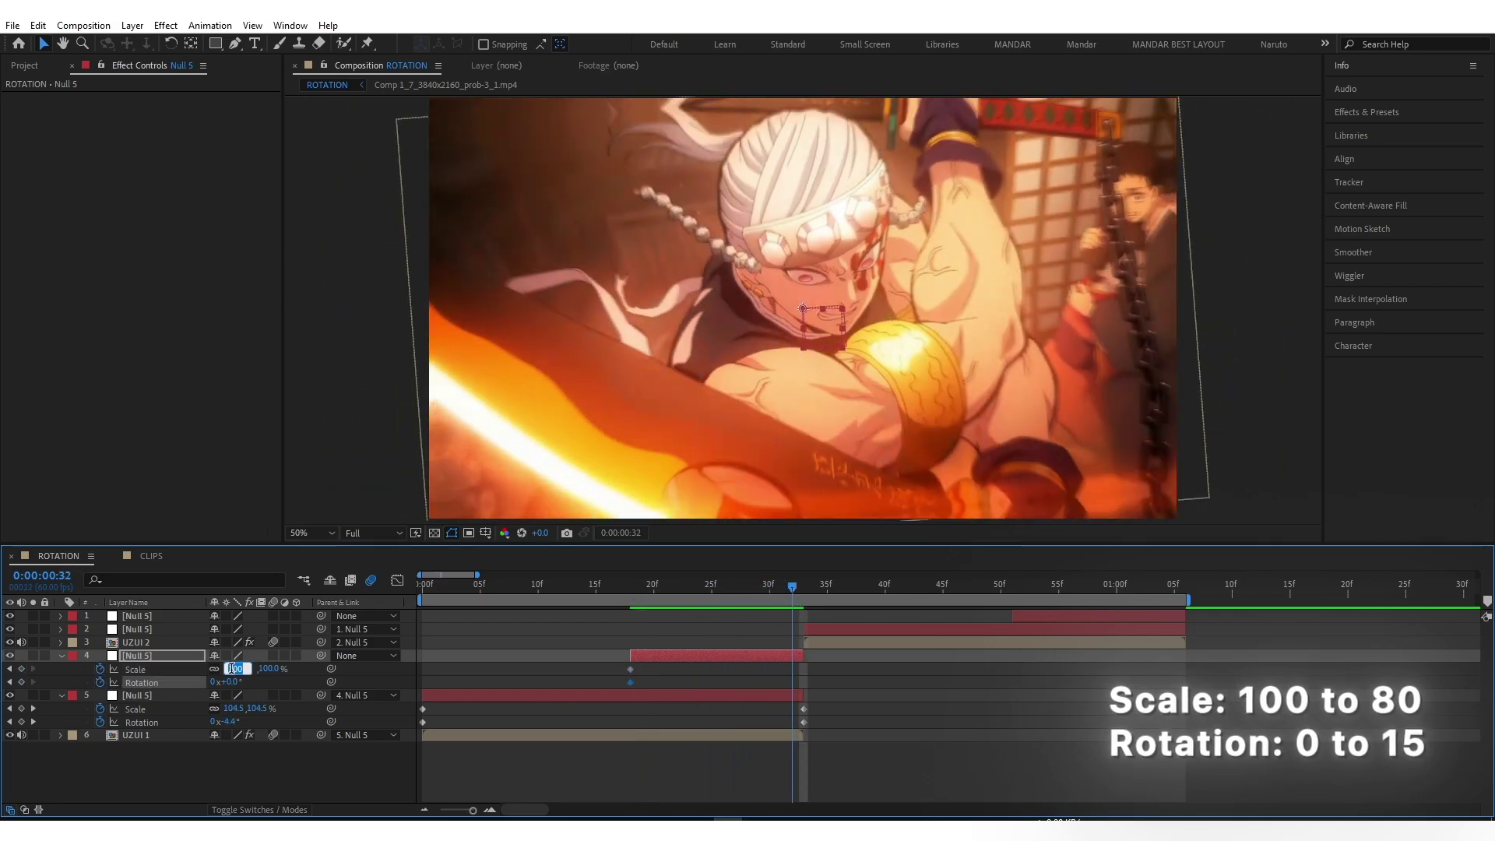
text(80.0,80.0)
key(Return)
click(230, 682)
text(15)
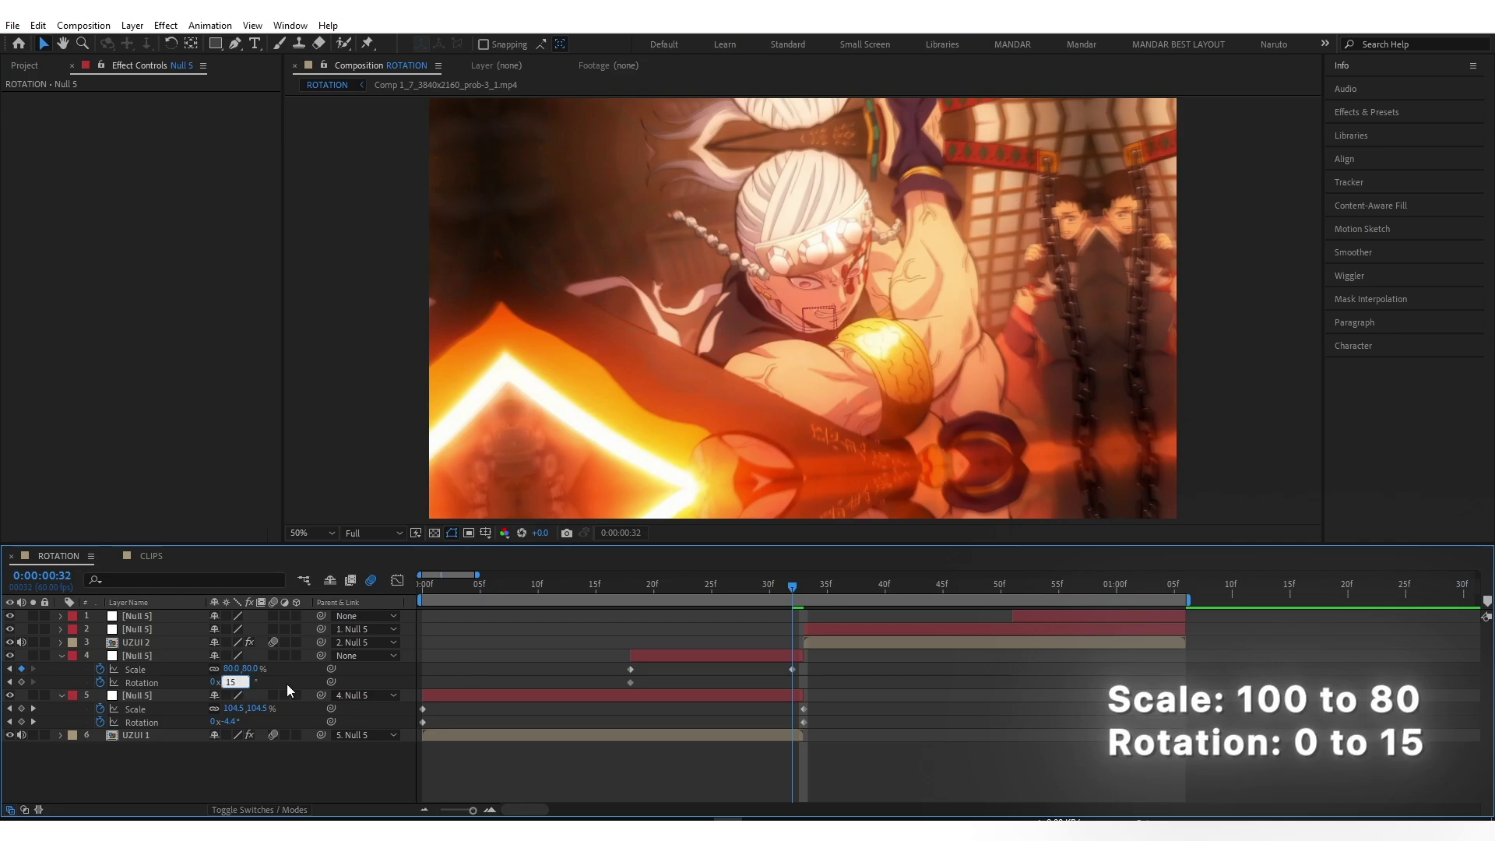
key(Return)
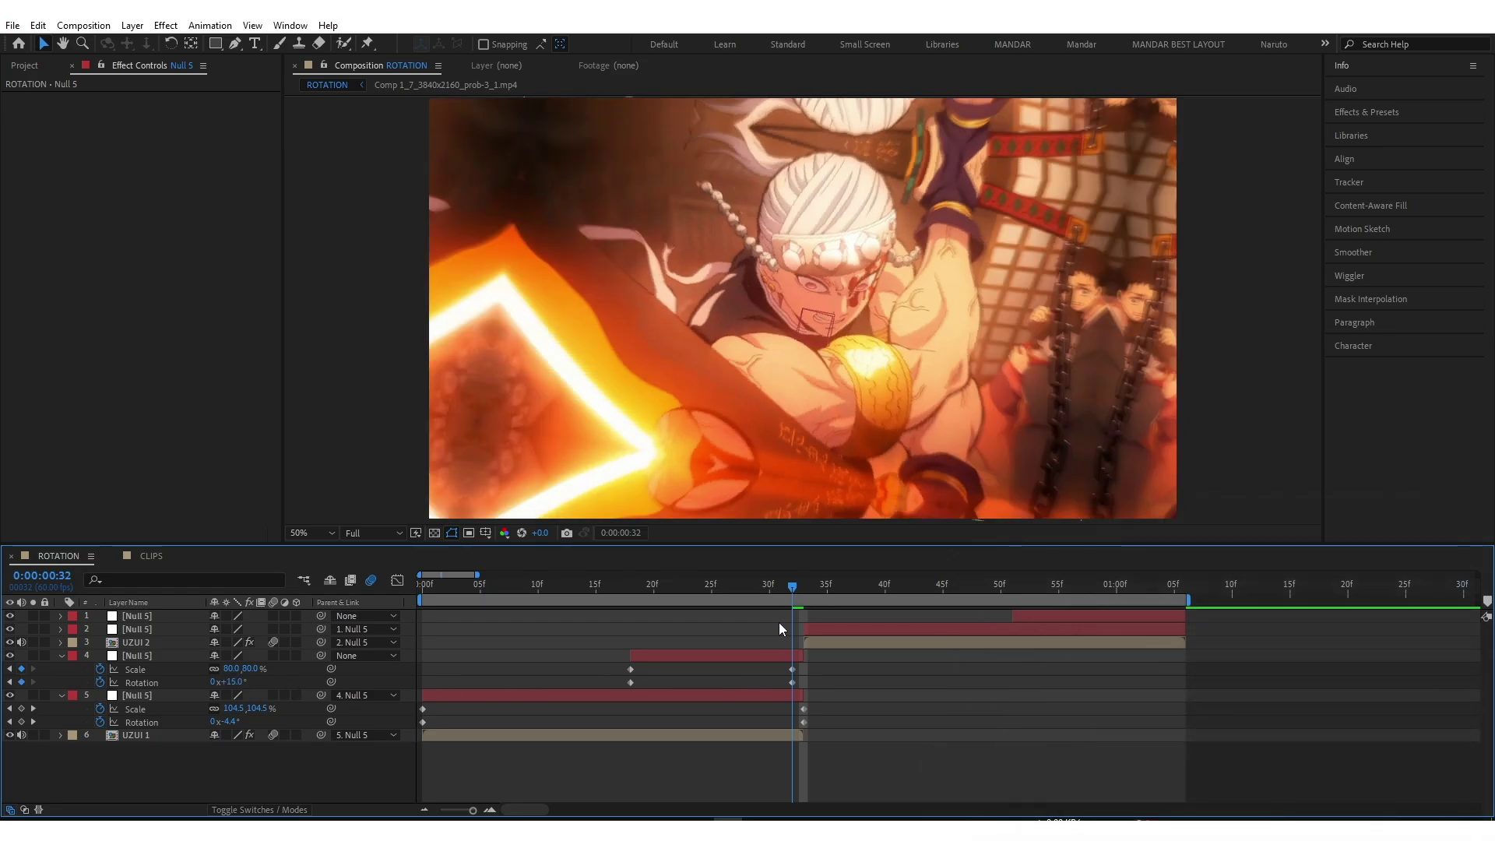
mouse_move(804, 671)
mouse_down()
mouse_move(785, 685)
mouse_move(804, 670)
mouse_up()
click(824, 668)
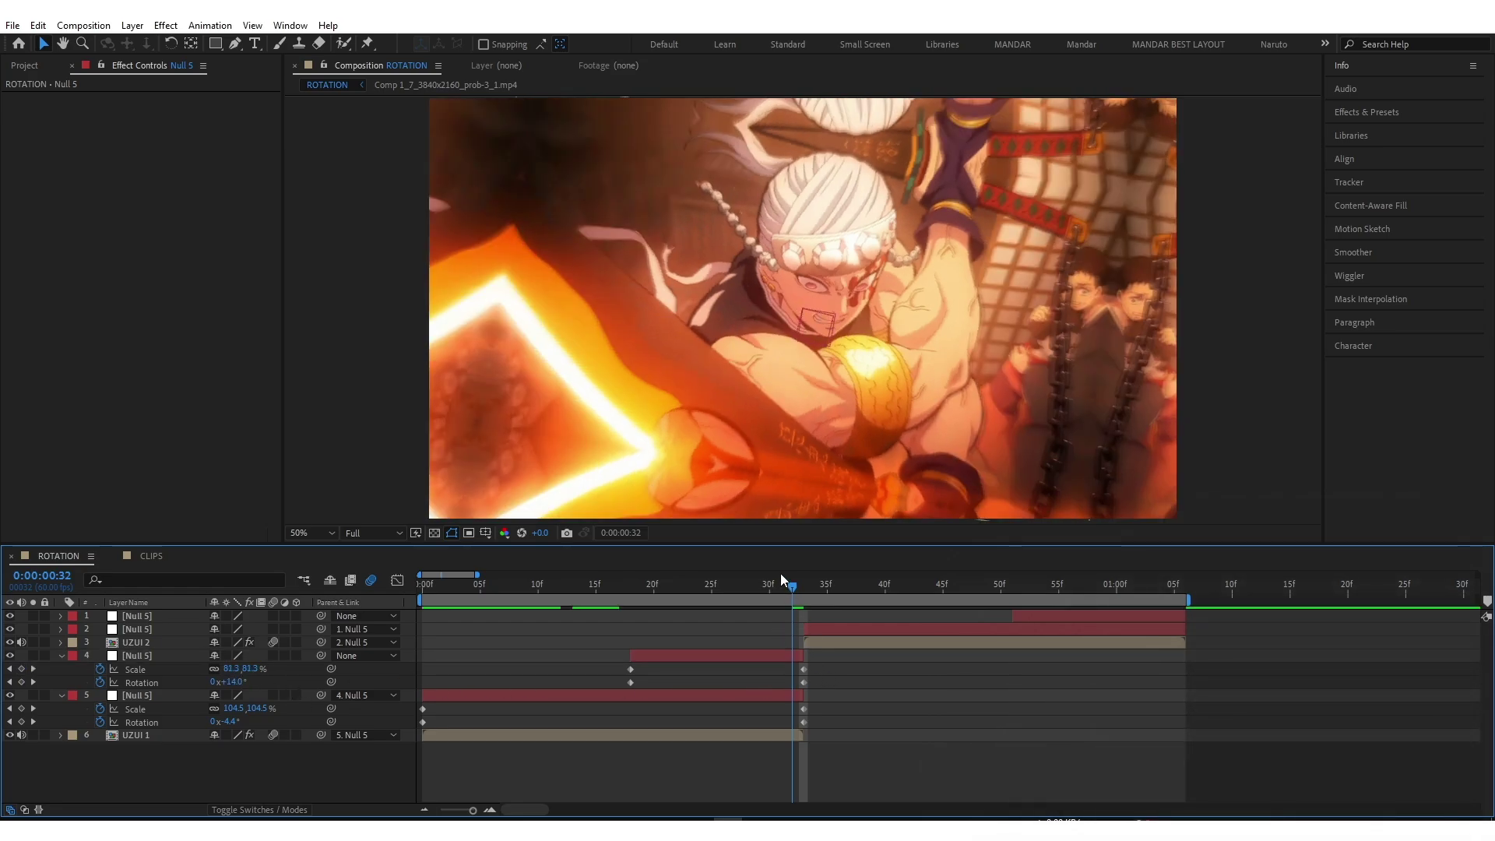
Apply Easy Ease to all Scale and Rotation keyframes on both nulls above UZUI 1
drag(782, 584, 421, 597)
drag(861, 706, 403, 746)
key(F9)
drag(827, 662, 619, 687)
key(F9)
click(910, 693)
Shape the value graph of the full-length null's Rotation above UZUI 1 into a steep start with a long, flat ease-out
click(142, 722)
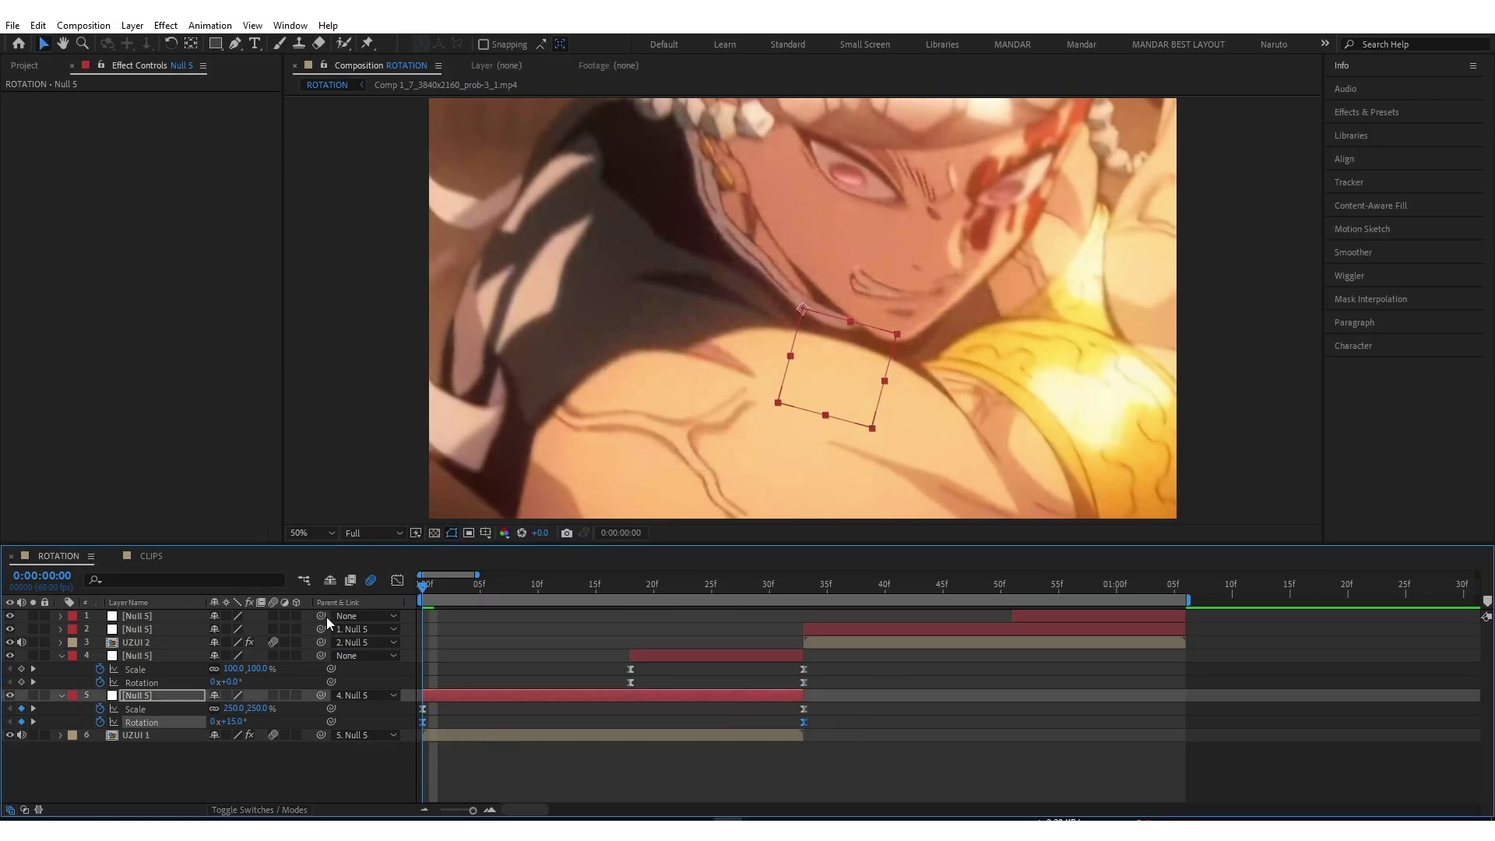
click(397, 580)
drag(551, 623, 418, 737)
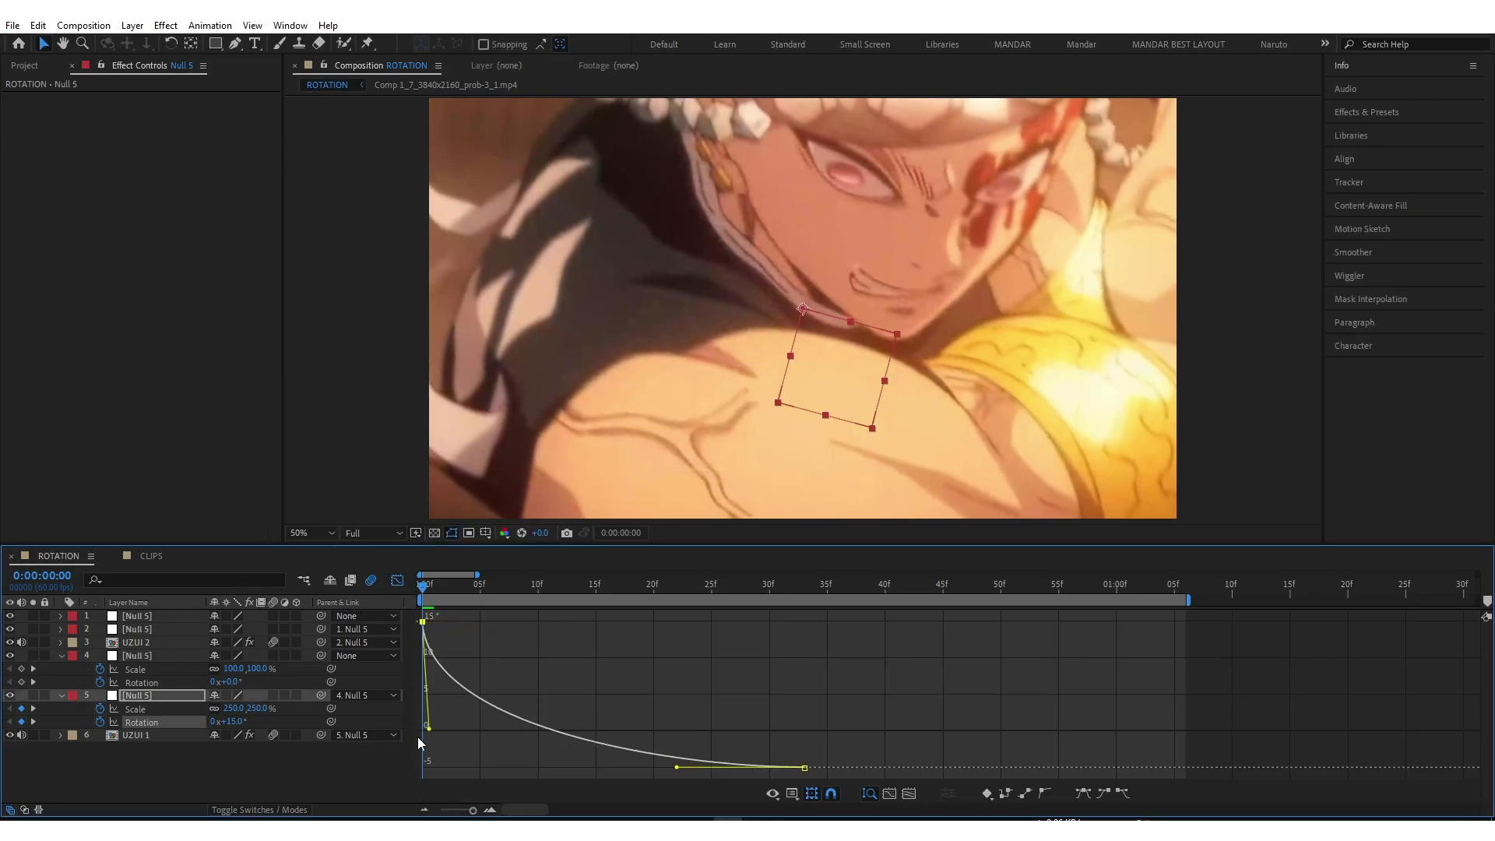
drag(677, 767, 428, 770)
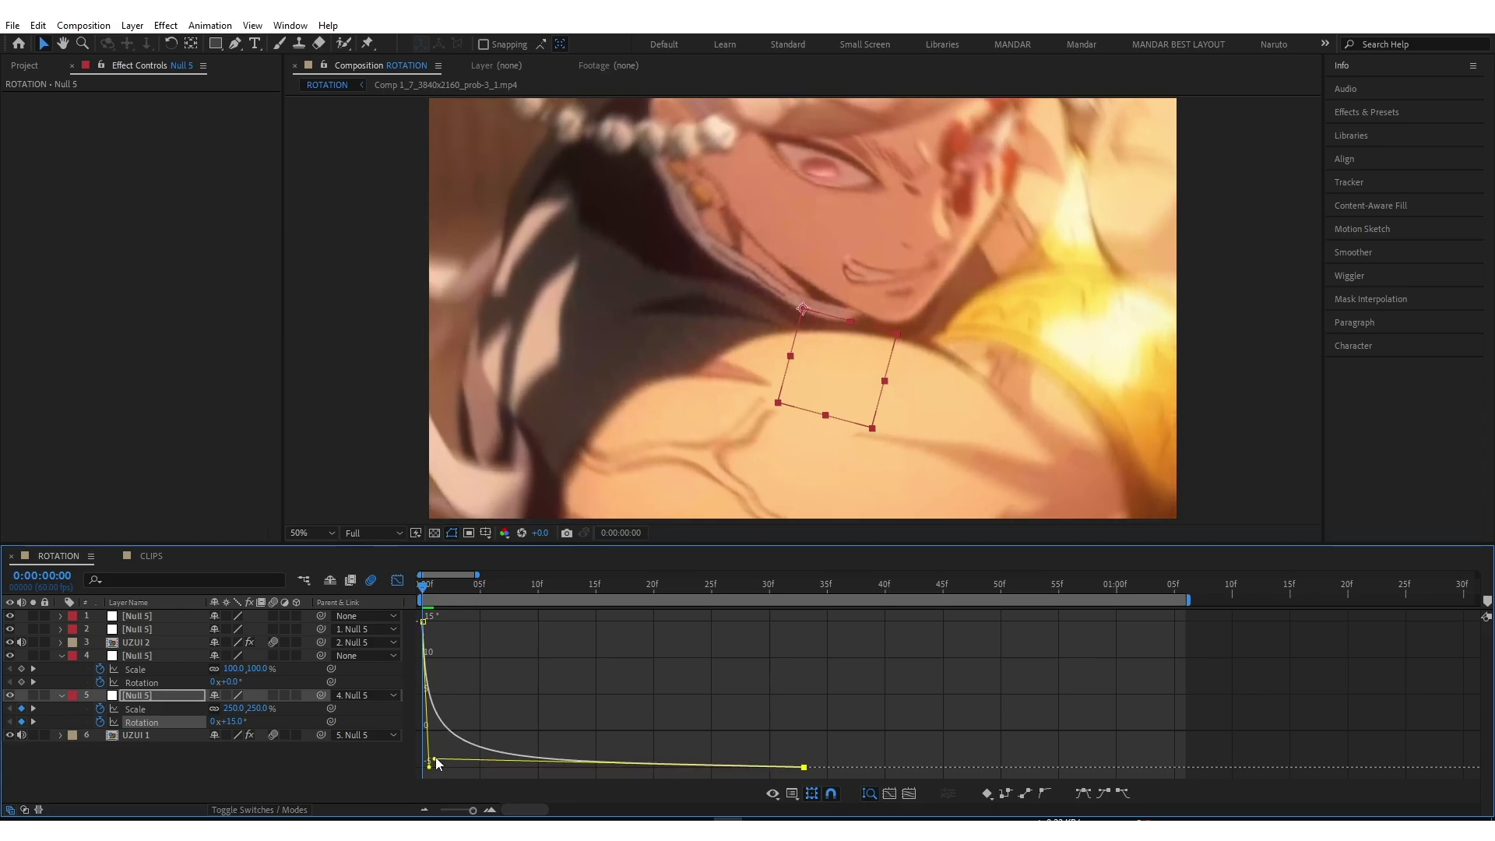
Give the same null's Scale curve a matching steep drop at the start and a long, flat ease-out
click(145, 709)
click(523, 634)
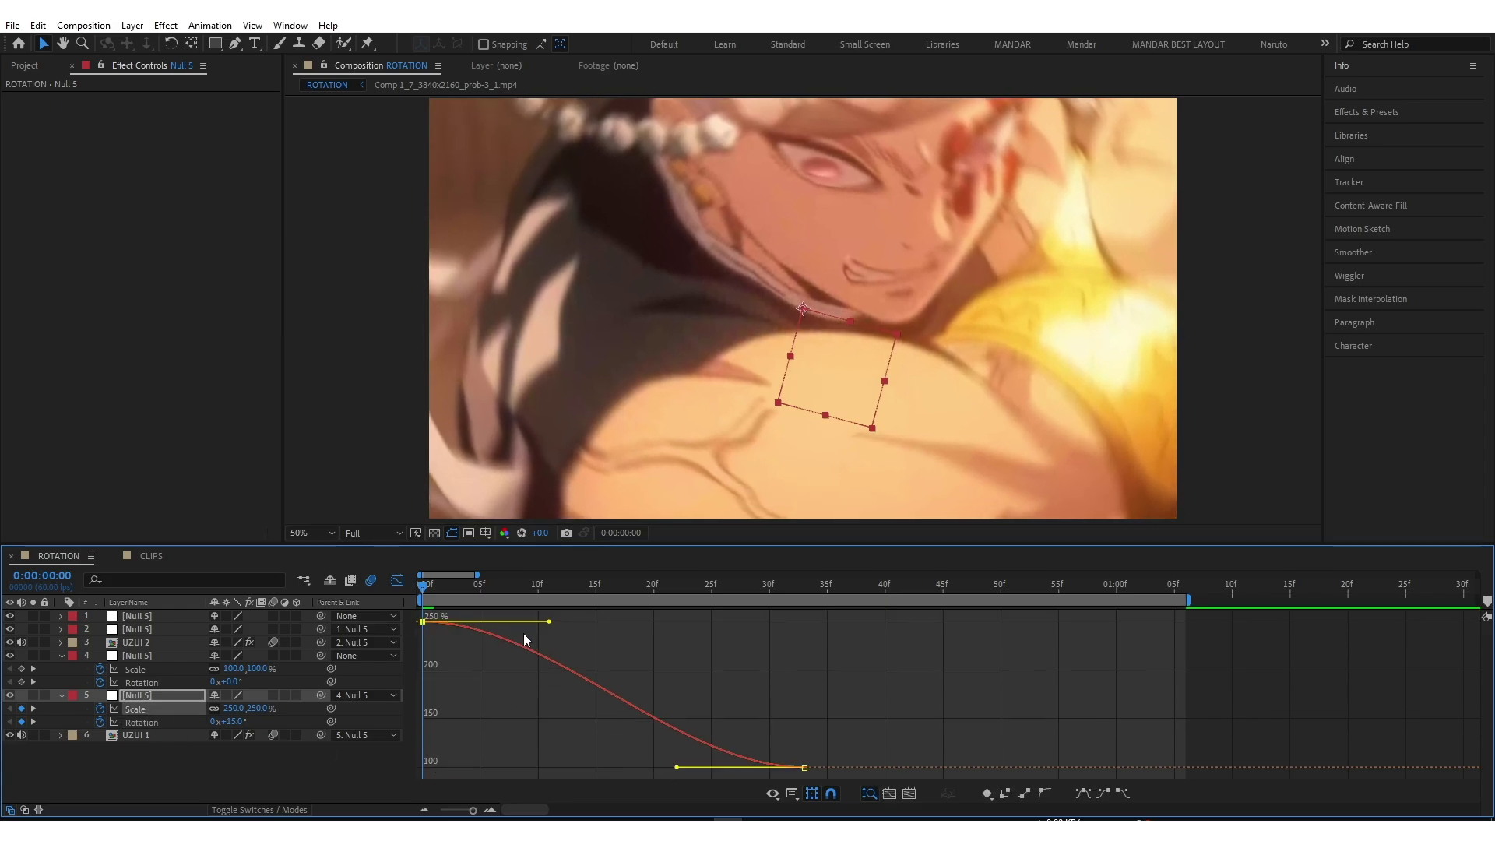
drag(539, 630, 429, 758)
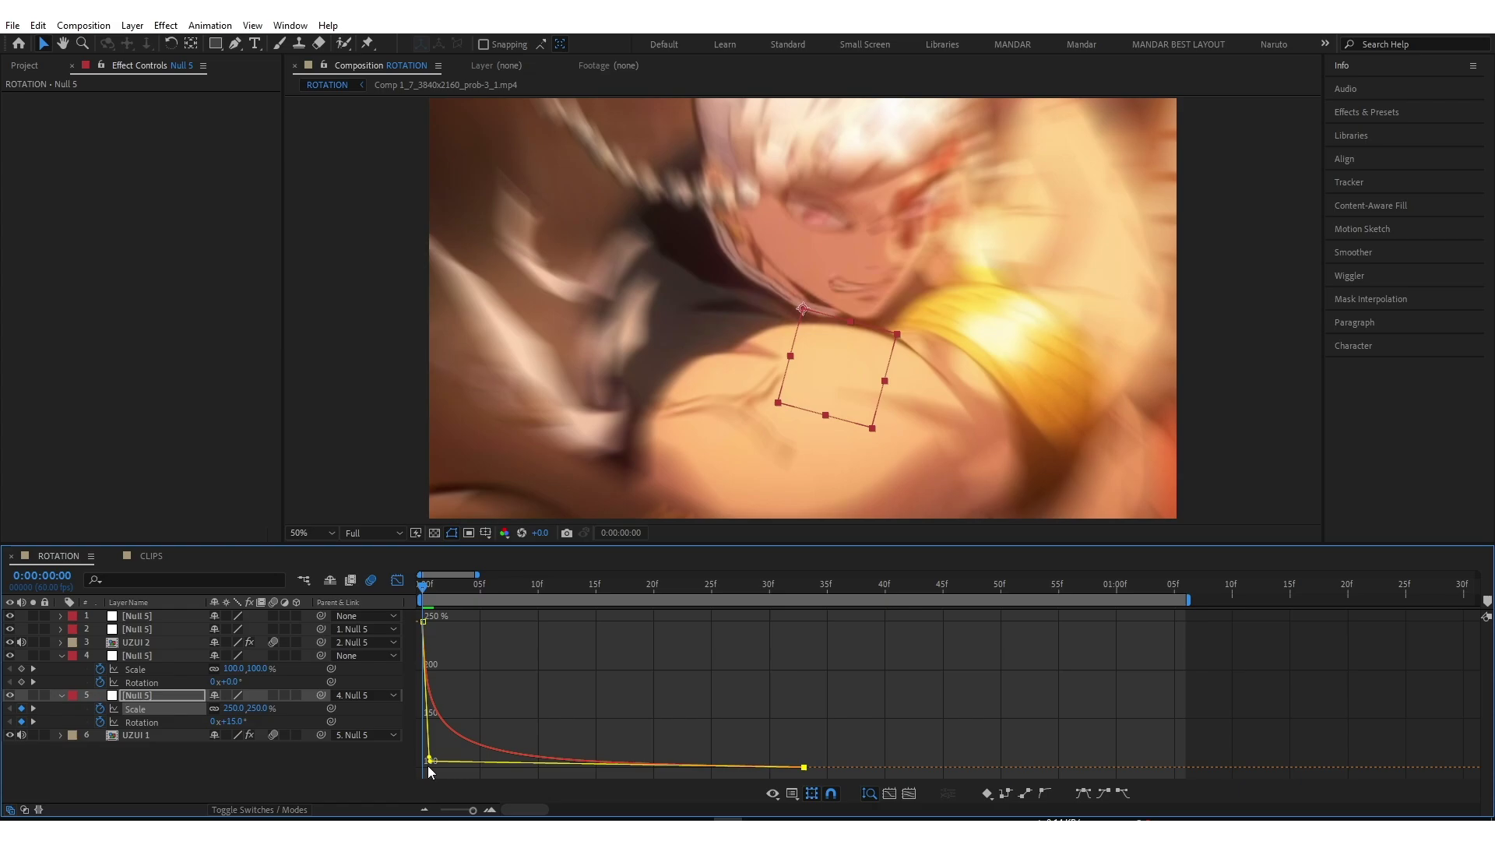
click(502, 726)
Shape the shorter null's Rotation curve into a slow, nearly flat start with a steep rise just before frame 33
click(148, 683)
drag(581, 679, 694, 749)
key(equal)
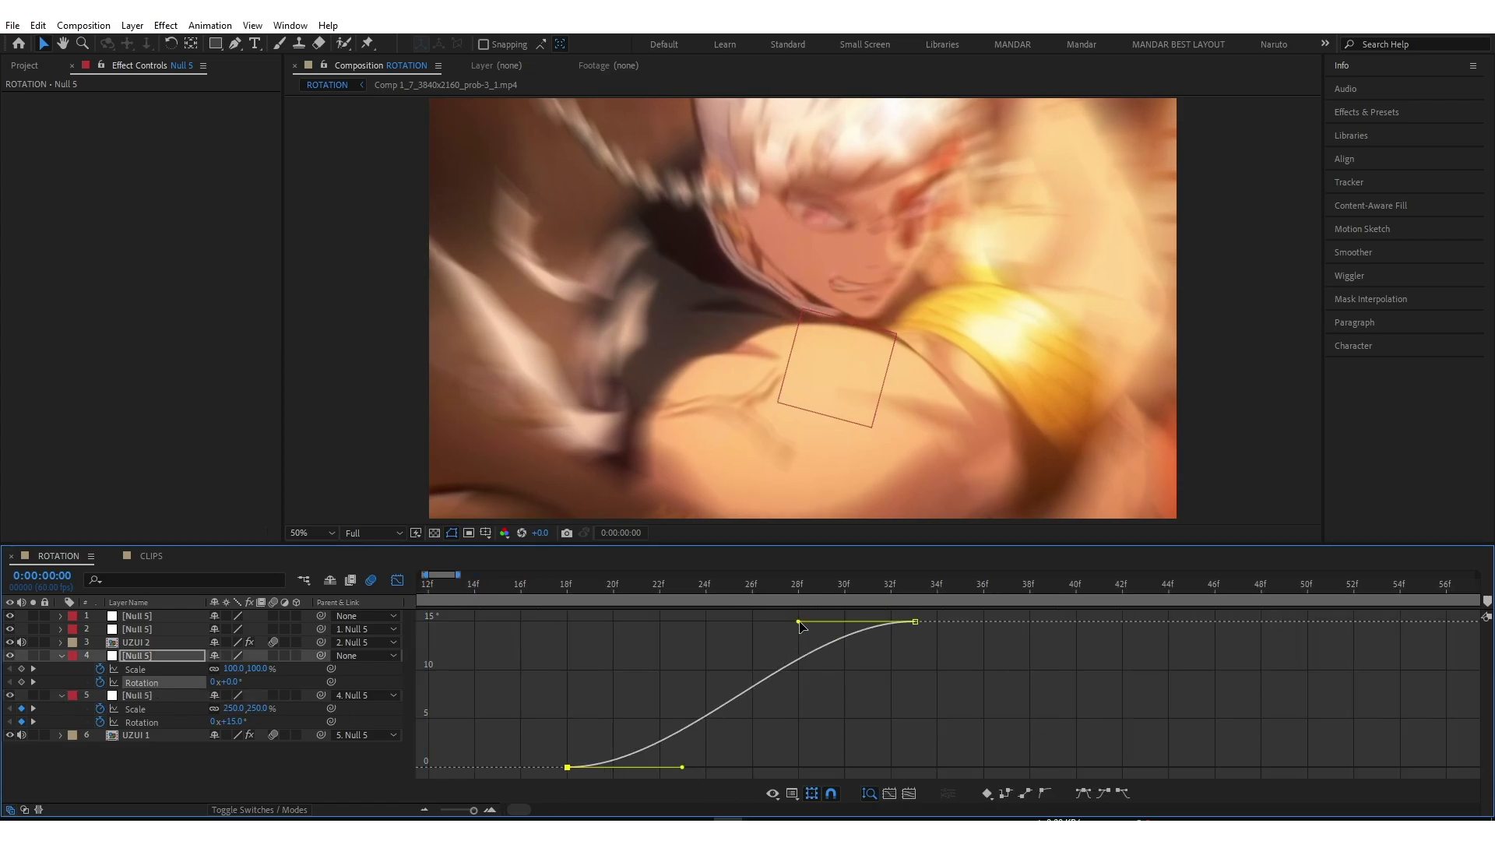
drag(800, 623, 794, 765)
drag(682, 767, 899, 750)
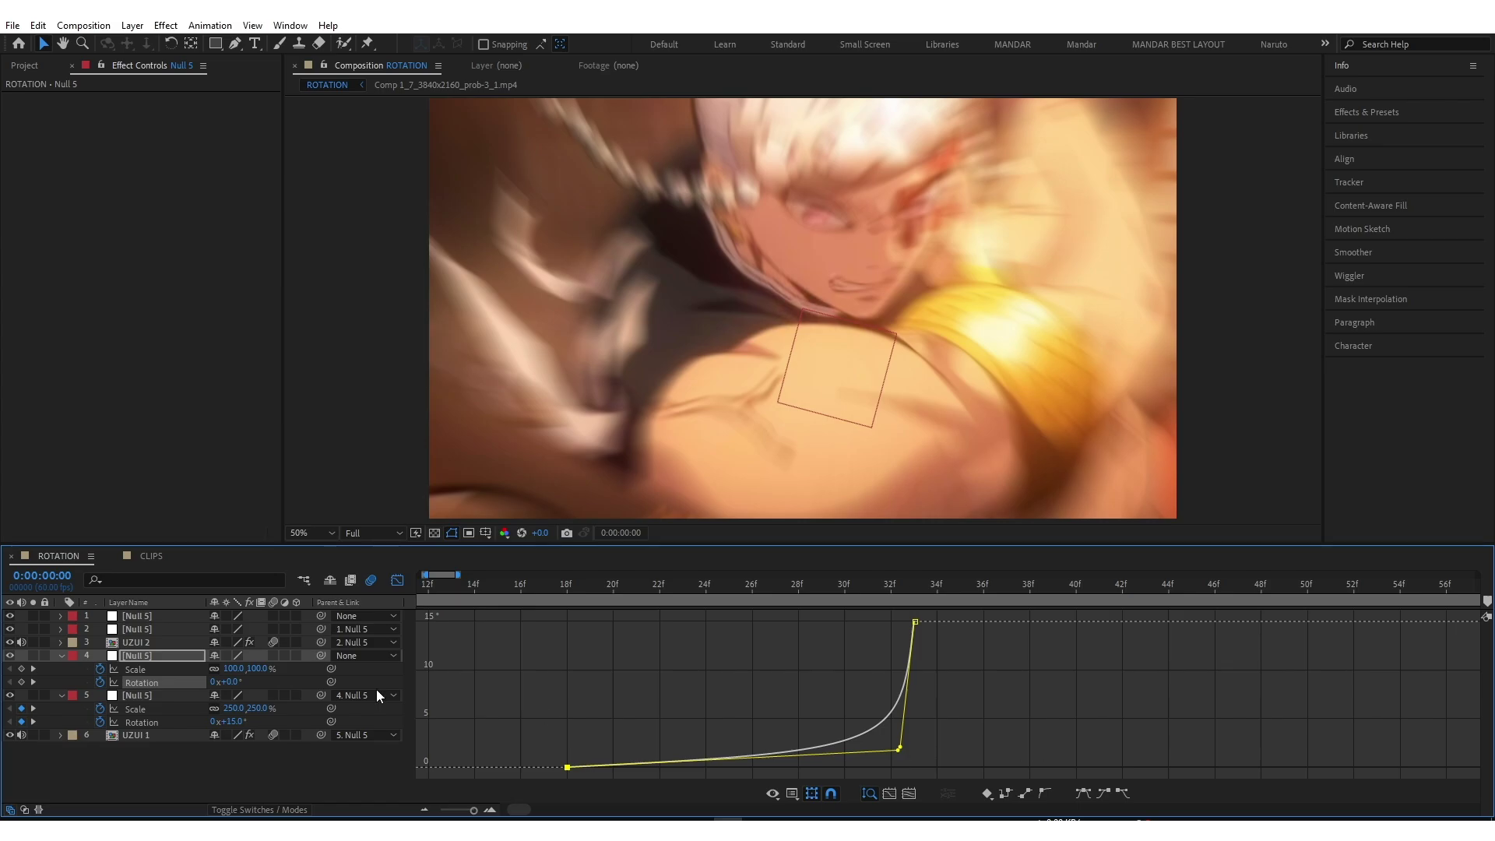
Shape the shorter null's Scale curve to stay flat and drop steeply just before frame 33, and return to the layer view
click(156, 669)
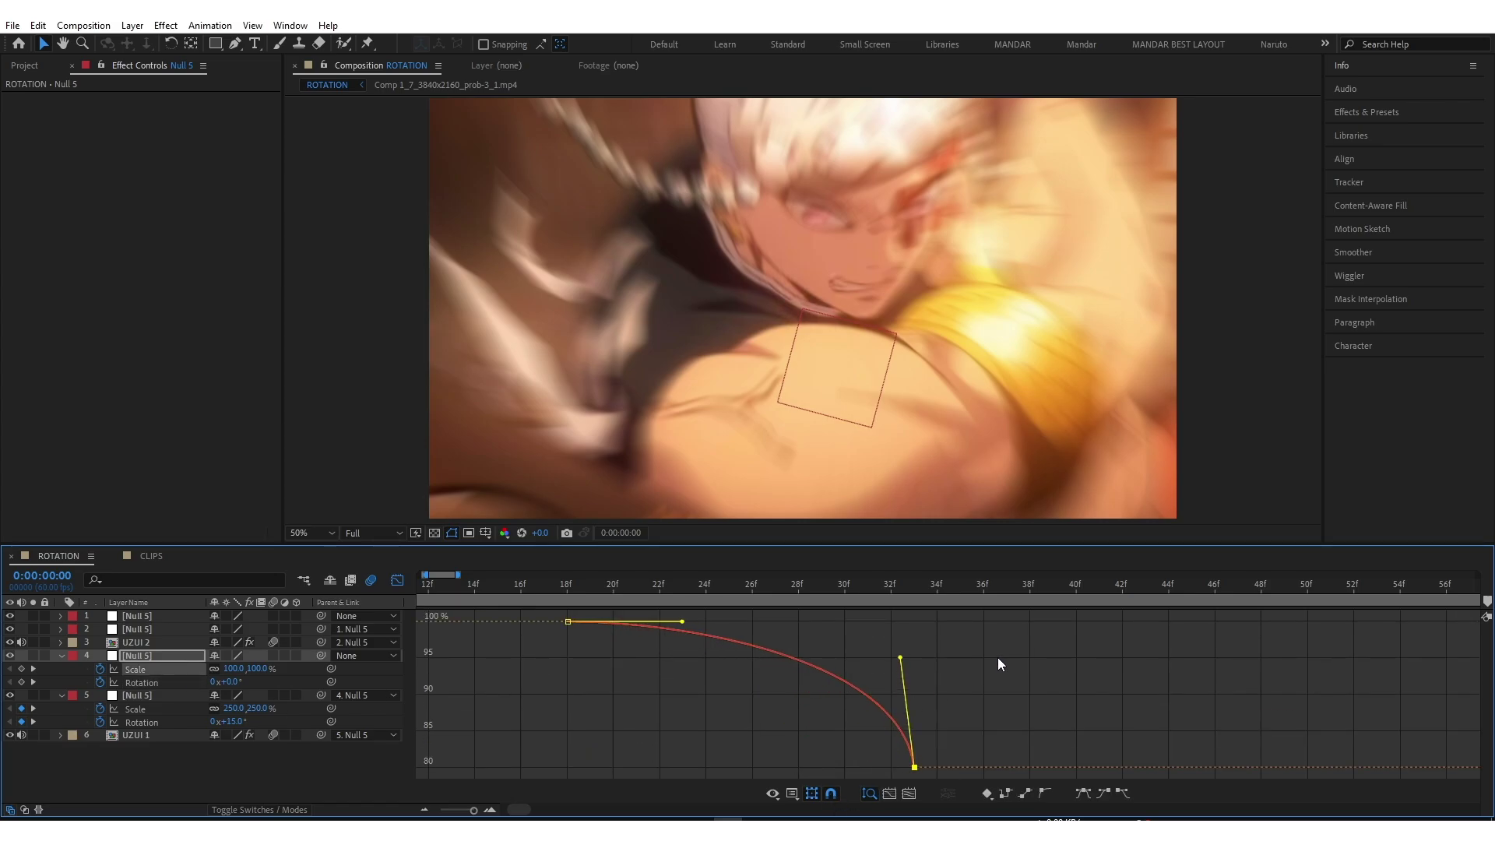
drag(900, 659, 900, 622)
drag(682, 622, 888, 623)
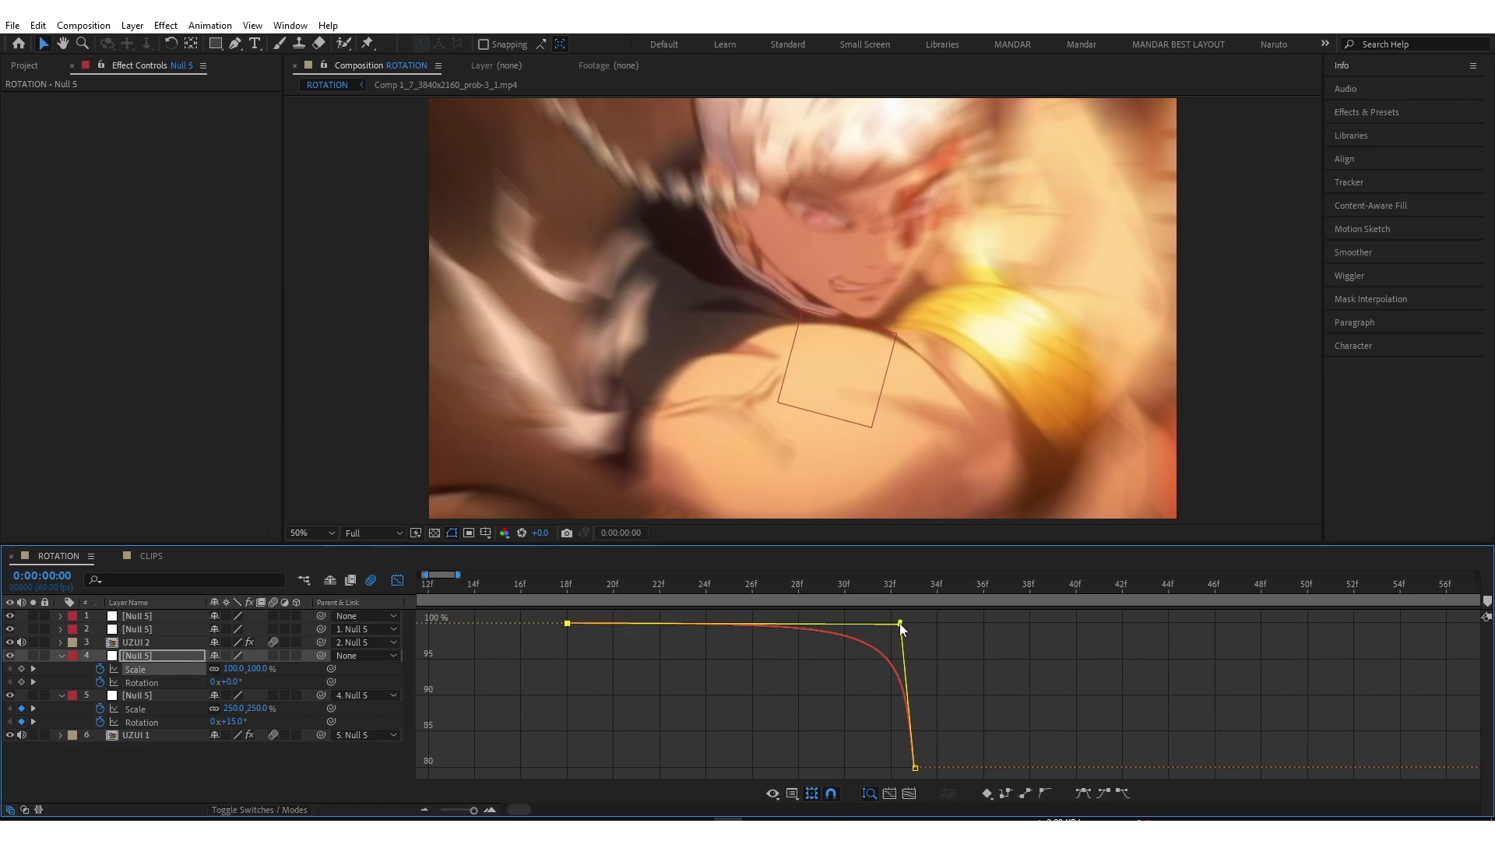
click(397, 581)
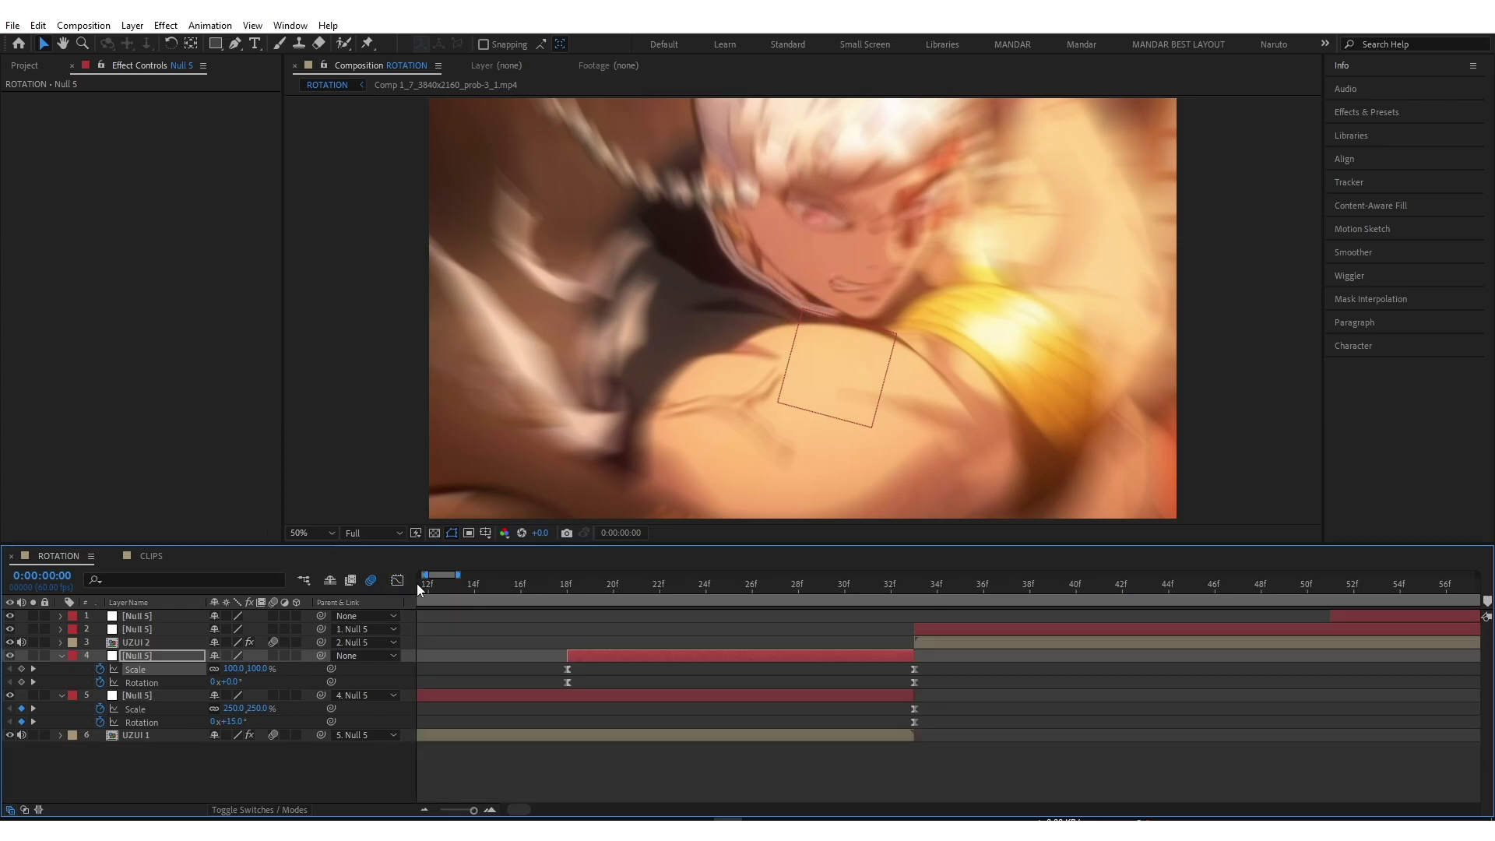
Collapse the keyframed properties of all layers in the timeline
click(545, 590)
key(ctrl+a)
key(u)
key(u)
click(606, 707)
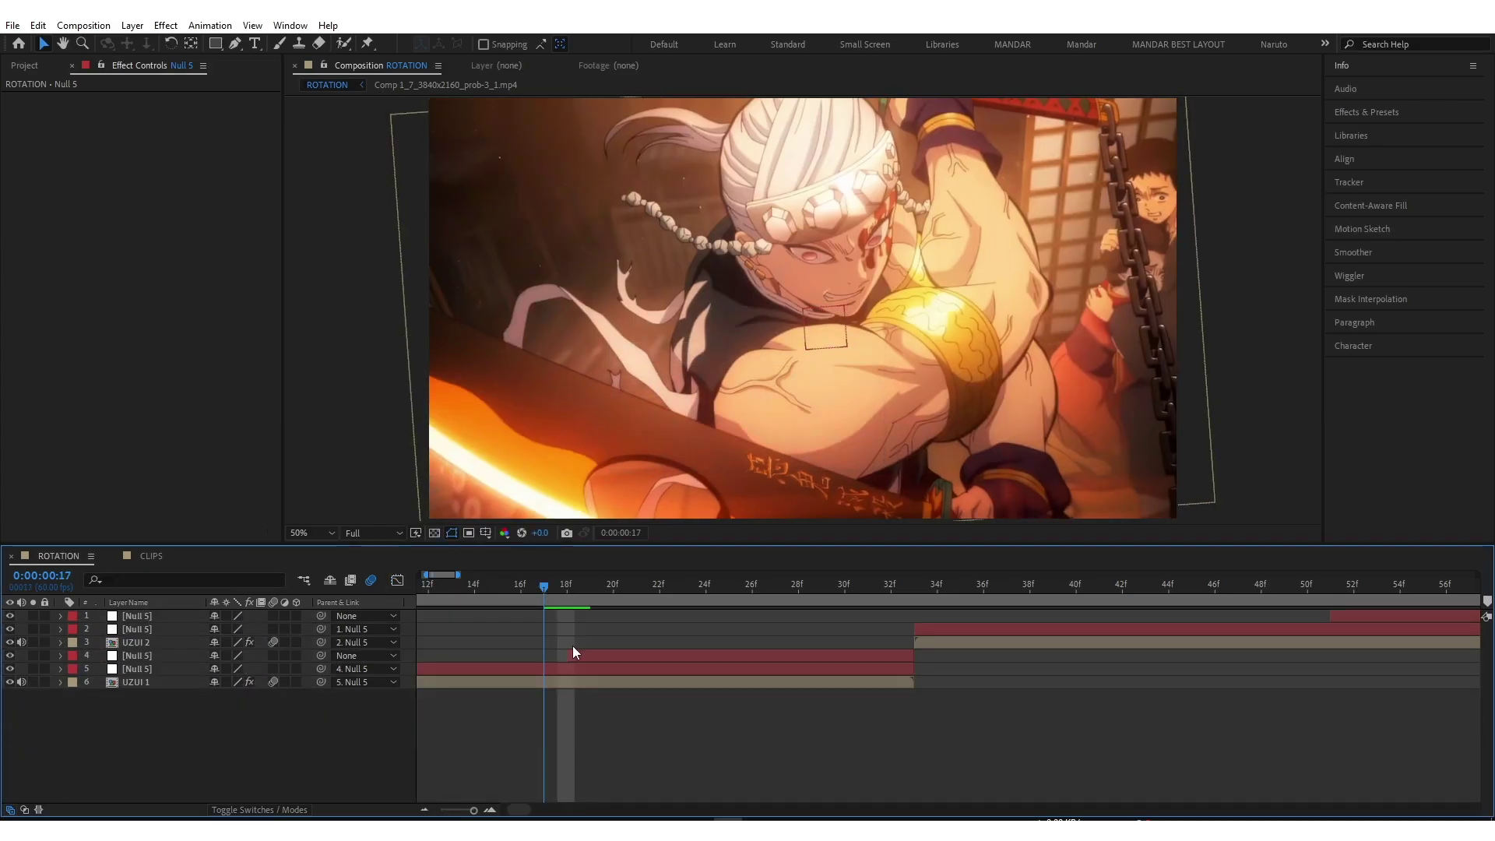
Create an adjustment layer directly above the shorter UZUI 1 null and trim it to span frames 18 to 33
key(minus)
drag(548, 587, 608, 647)
click(644, 655)
right_click(326, 722)
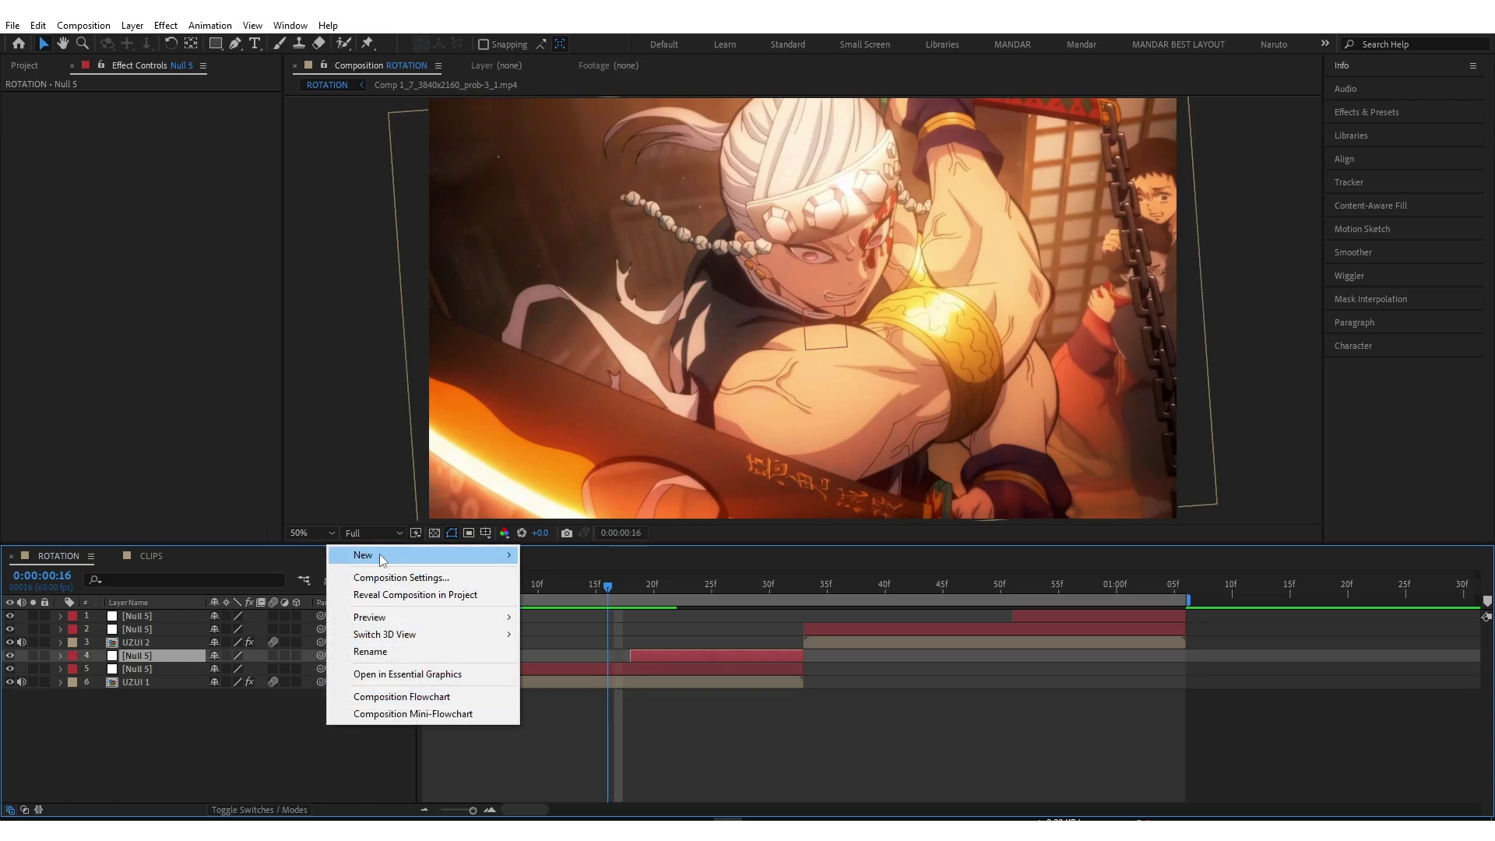
mouse_move(436, 554)
click(579, 680)
drag(615, 586, 632, 619)
click(645, 657)
Apply the Warp effect to the adjustment layer with Warp Style set to FishEye
key(ctrl+space)
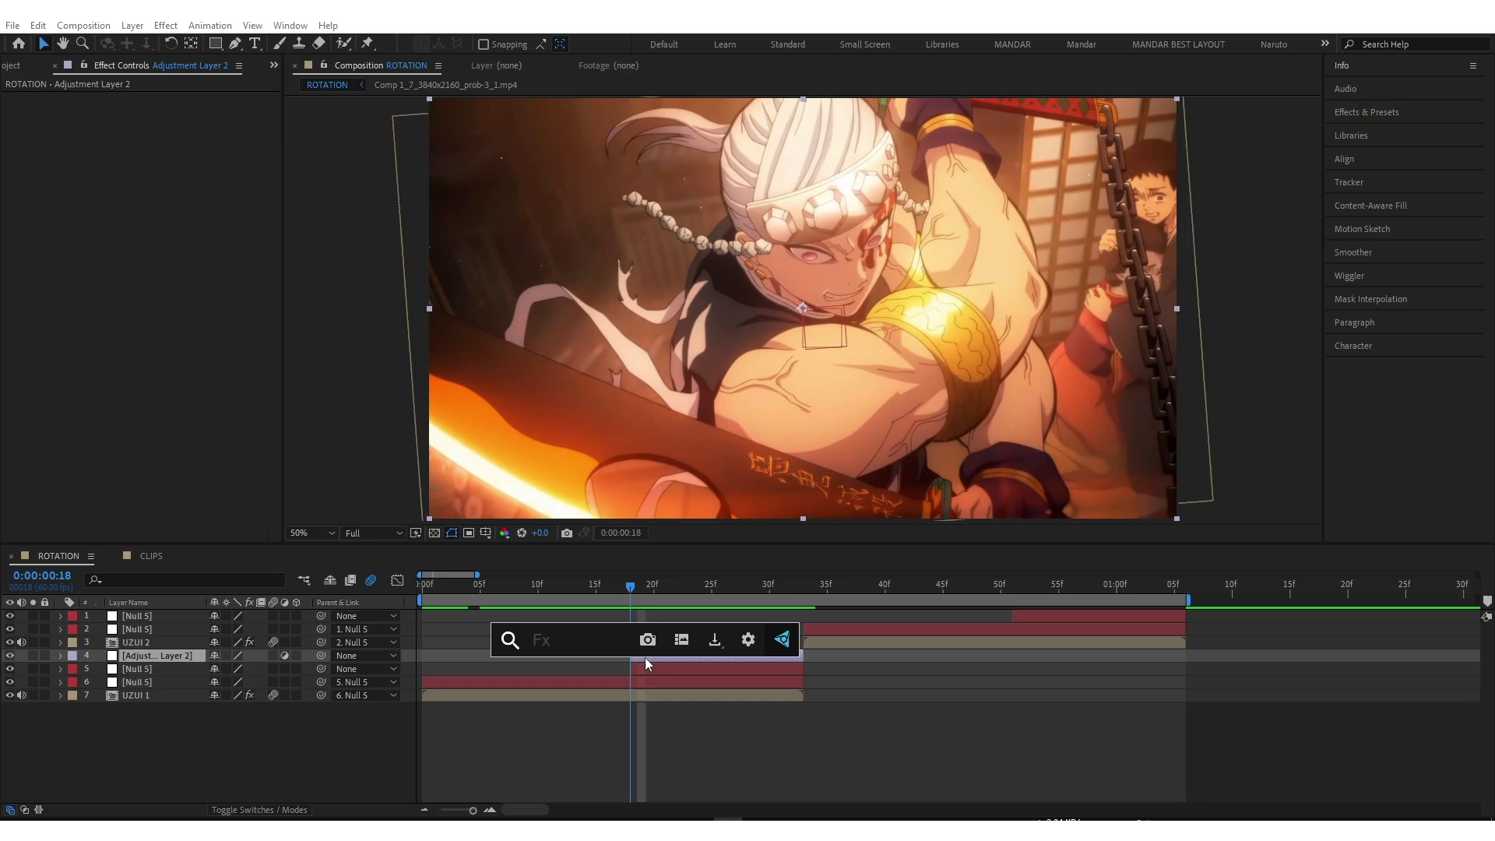
text(warp)
key(Return)
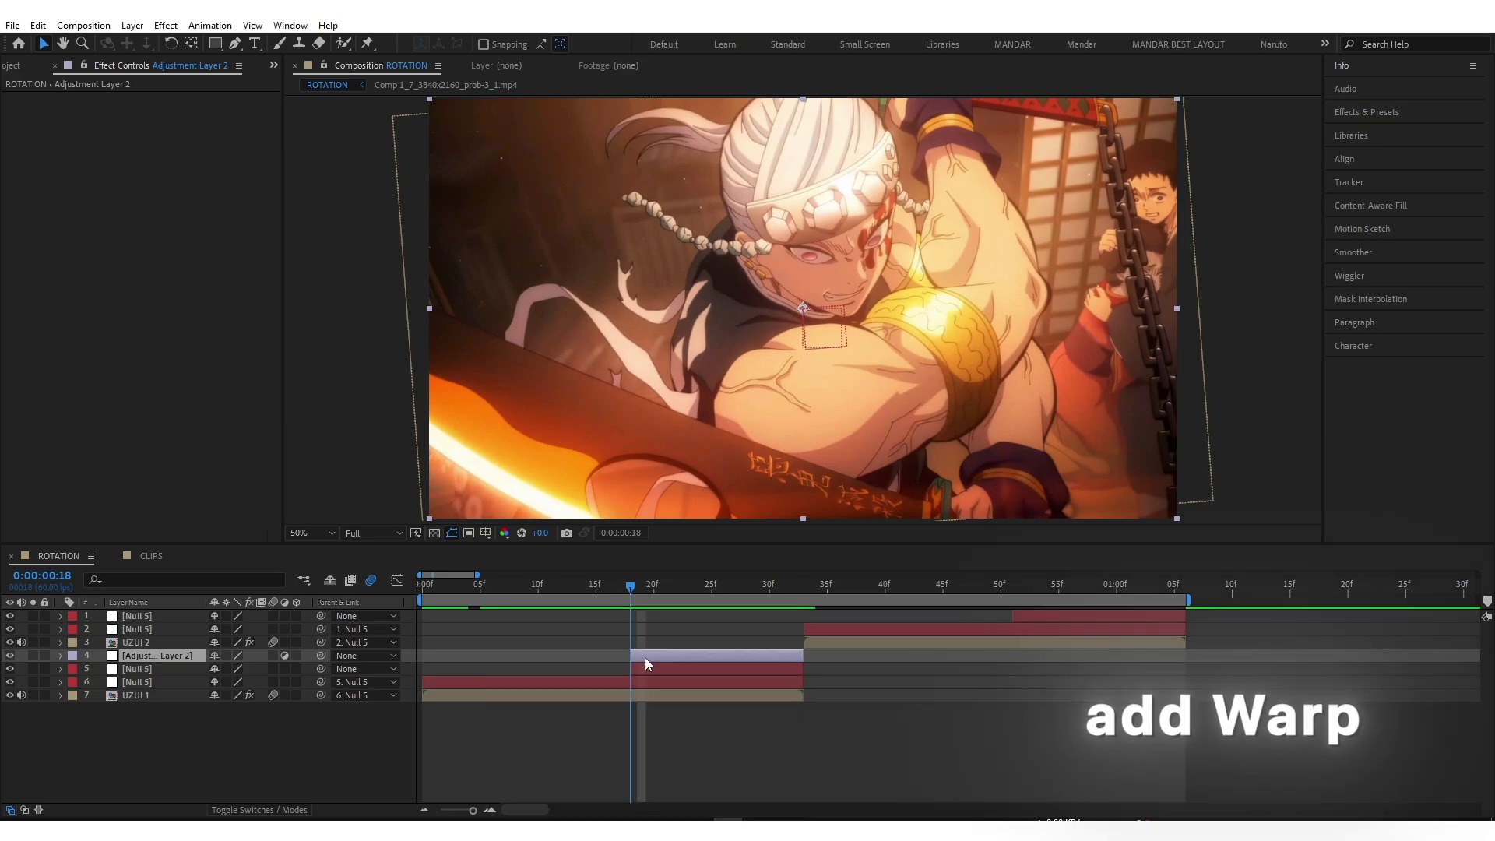
click(165, 115)
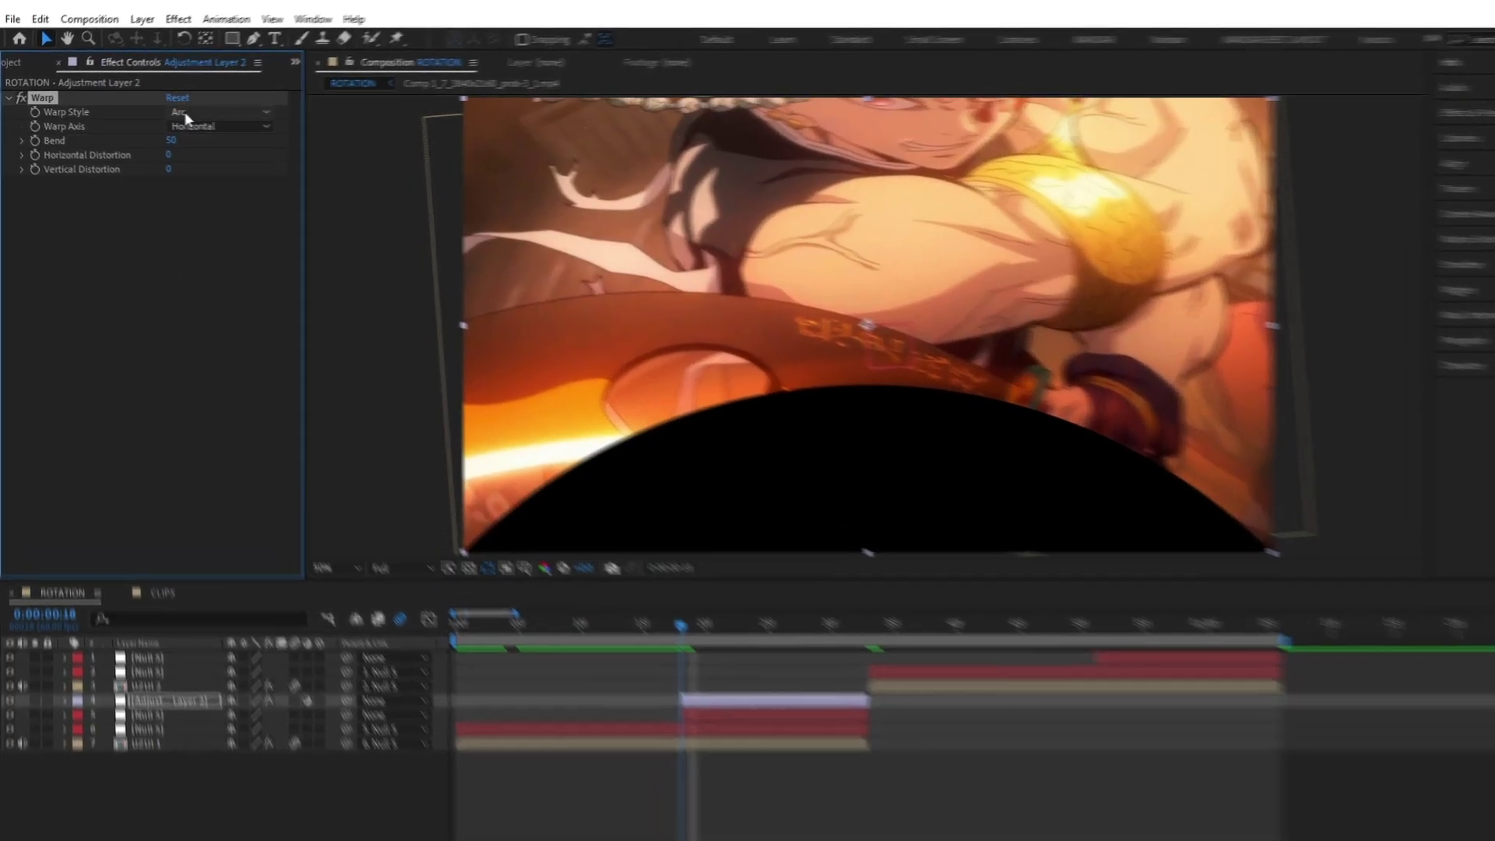
click(213, 321)
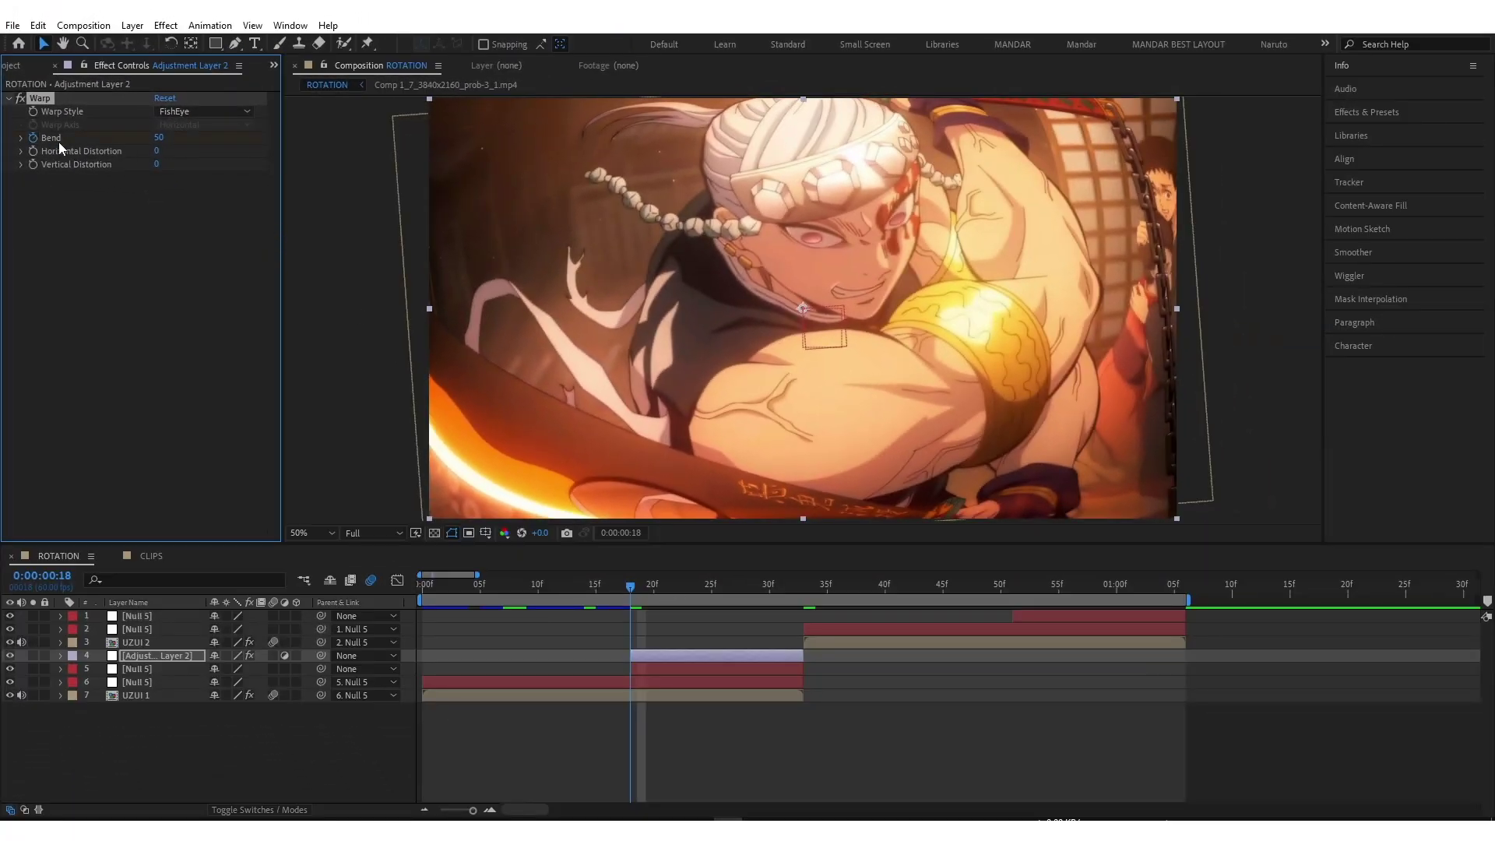
Set the Warp effect's starting Bend keyframe at frame 18 to 0
click(158, 138)
text(0)
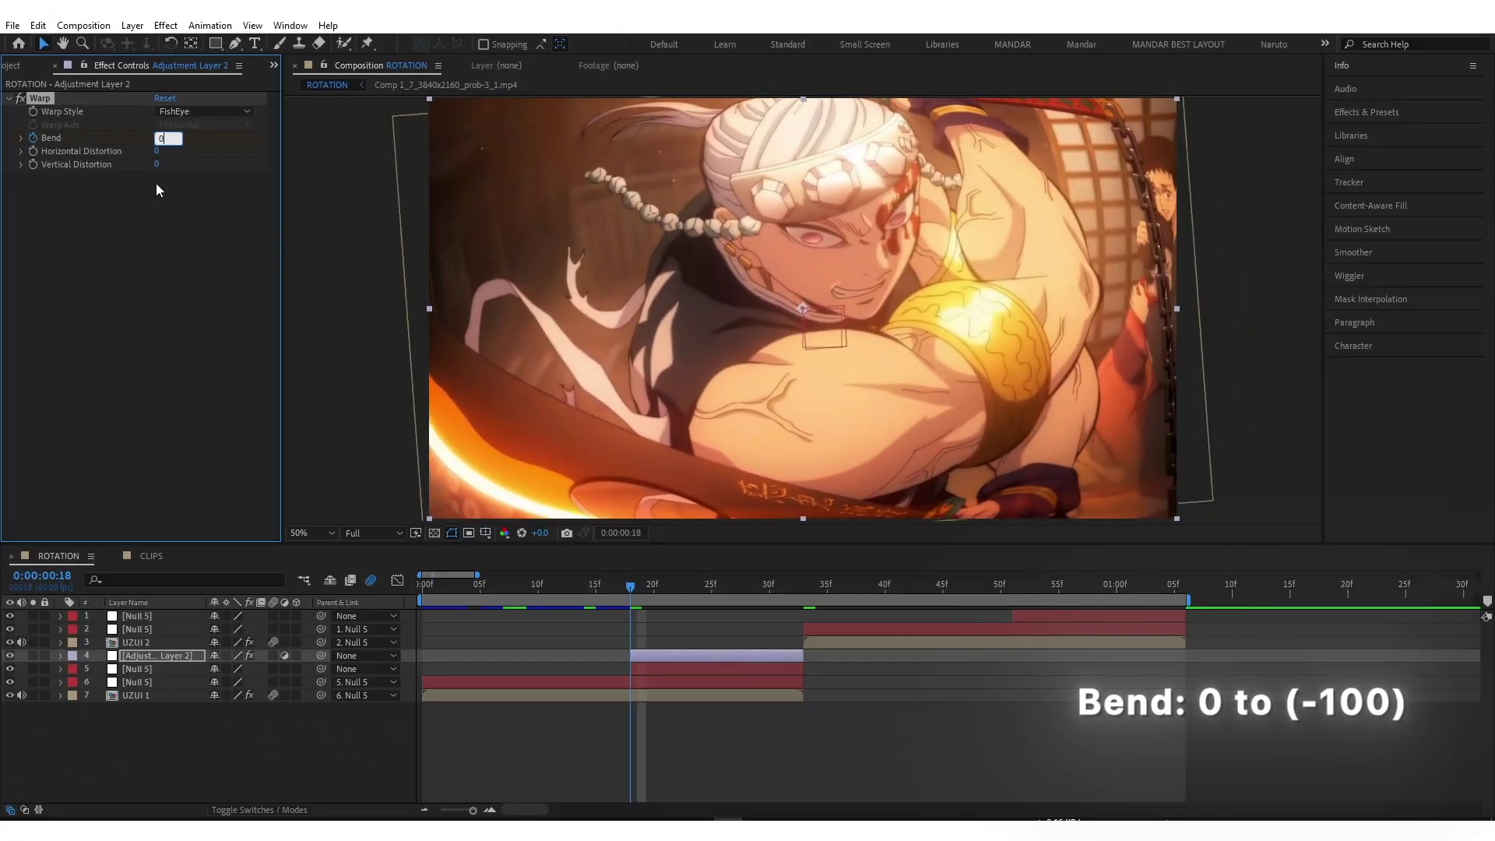
click(157, 188)
Keyframe Bend at -100 near the adjustment layer's end and shift that keyframe to frame 33
drag(630, 586, 793, 589)
key(u)
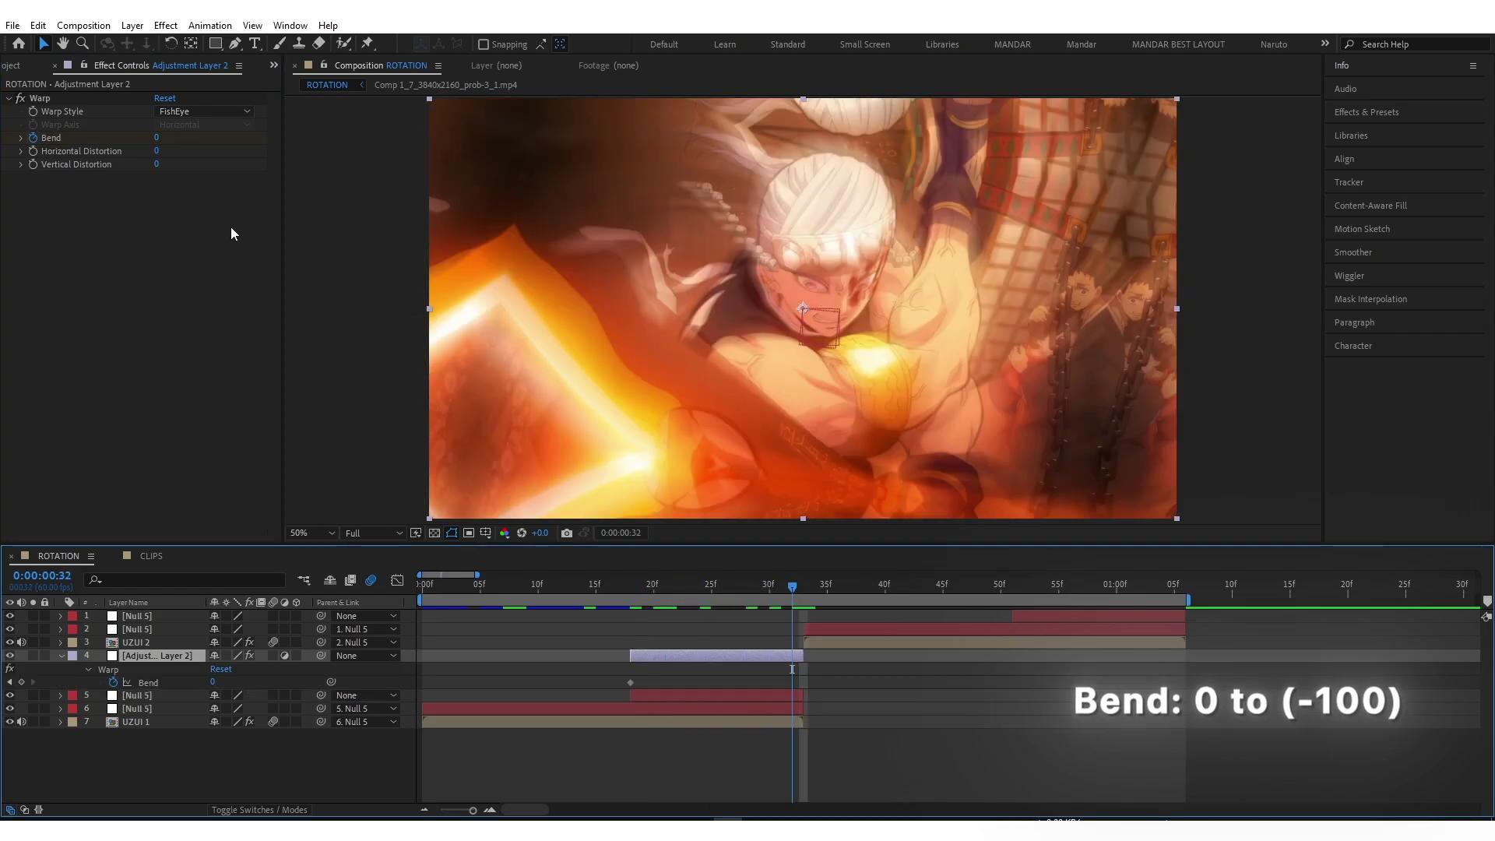
click(156, 138)
text(-100)
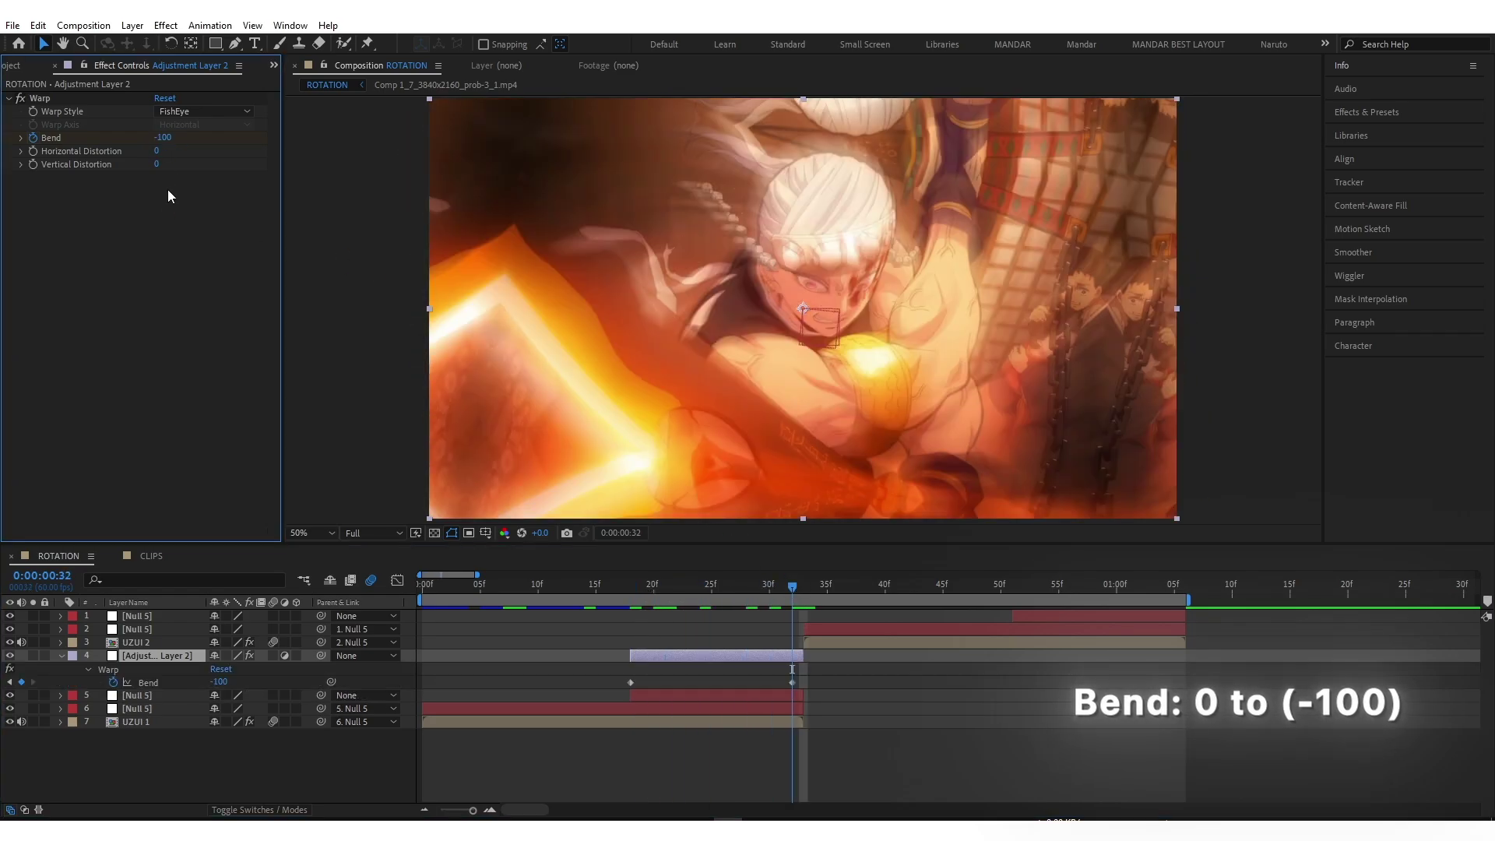
key(Return)
click(8, 98)
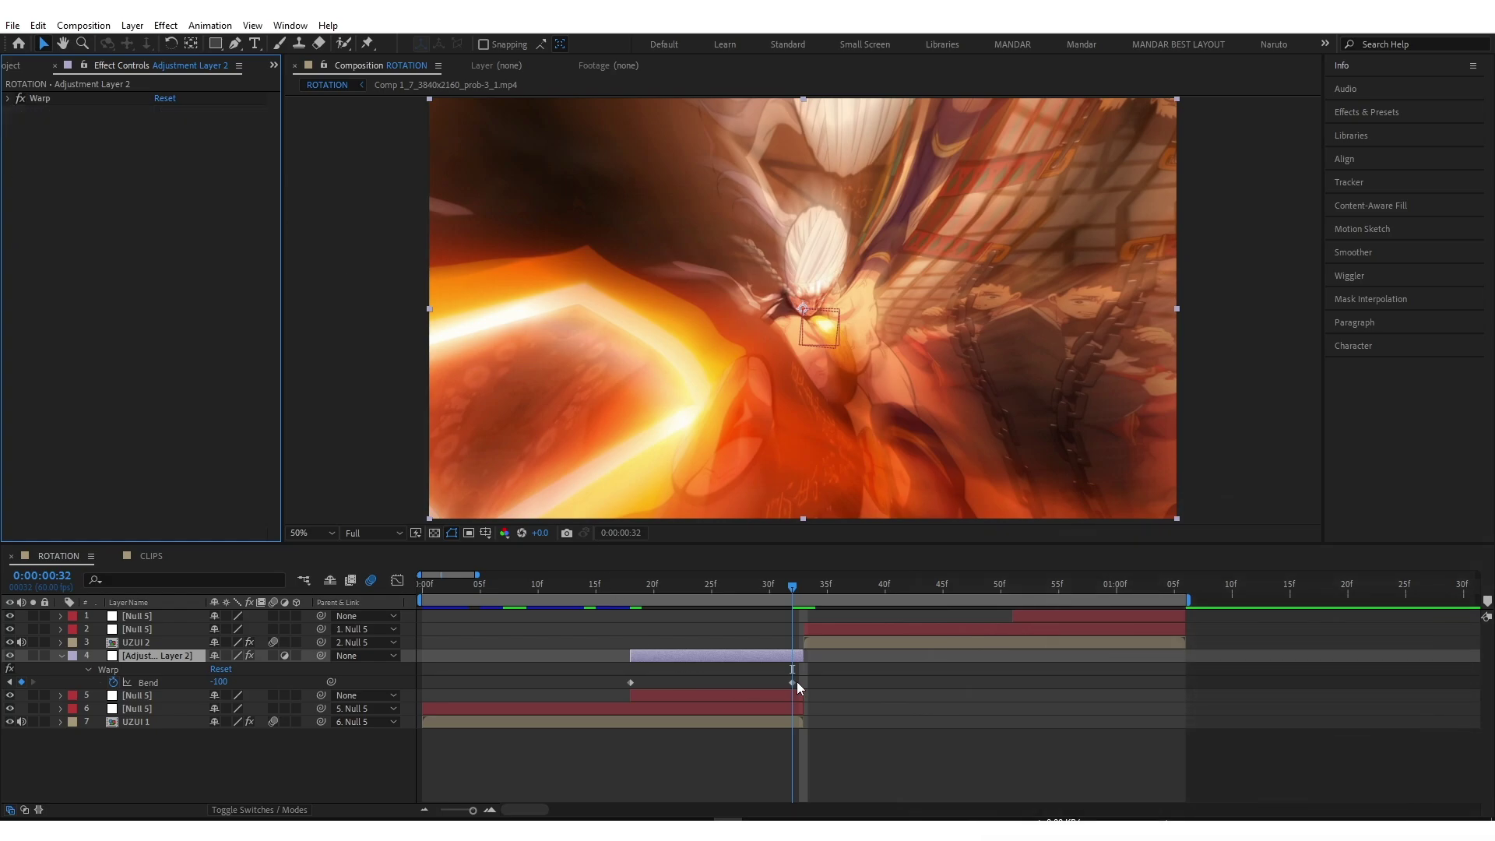
drag(792, 682, 803, 682)
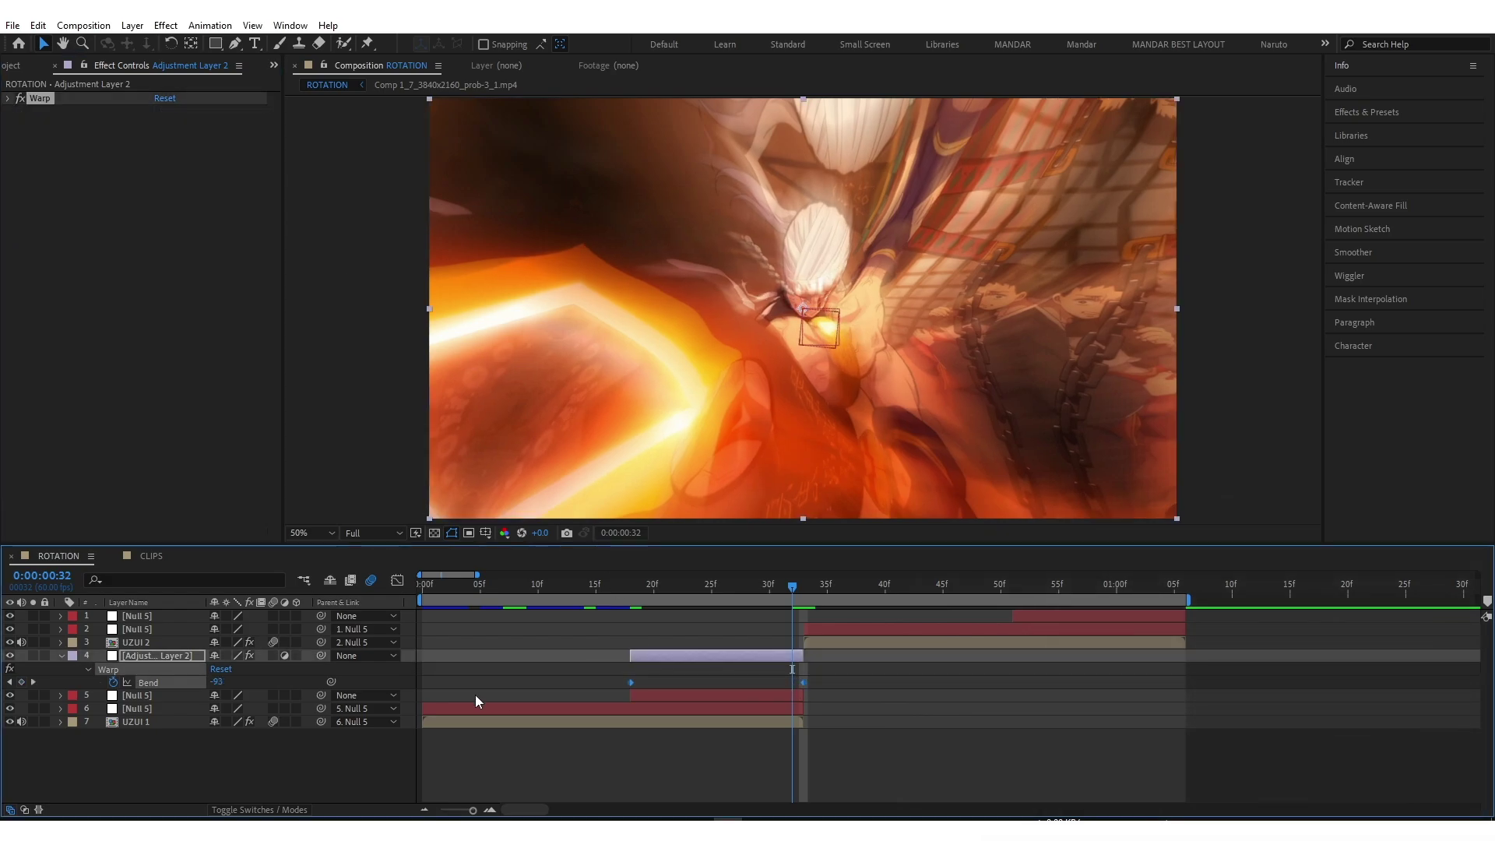
Shape the eased Bend curve to stay flat at first and fall steeply just before frame 33
key(shift+F3)
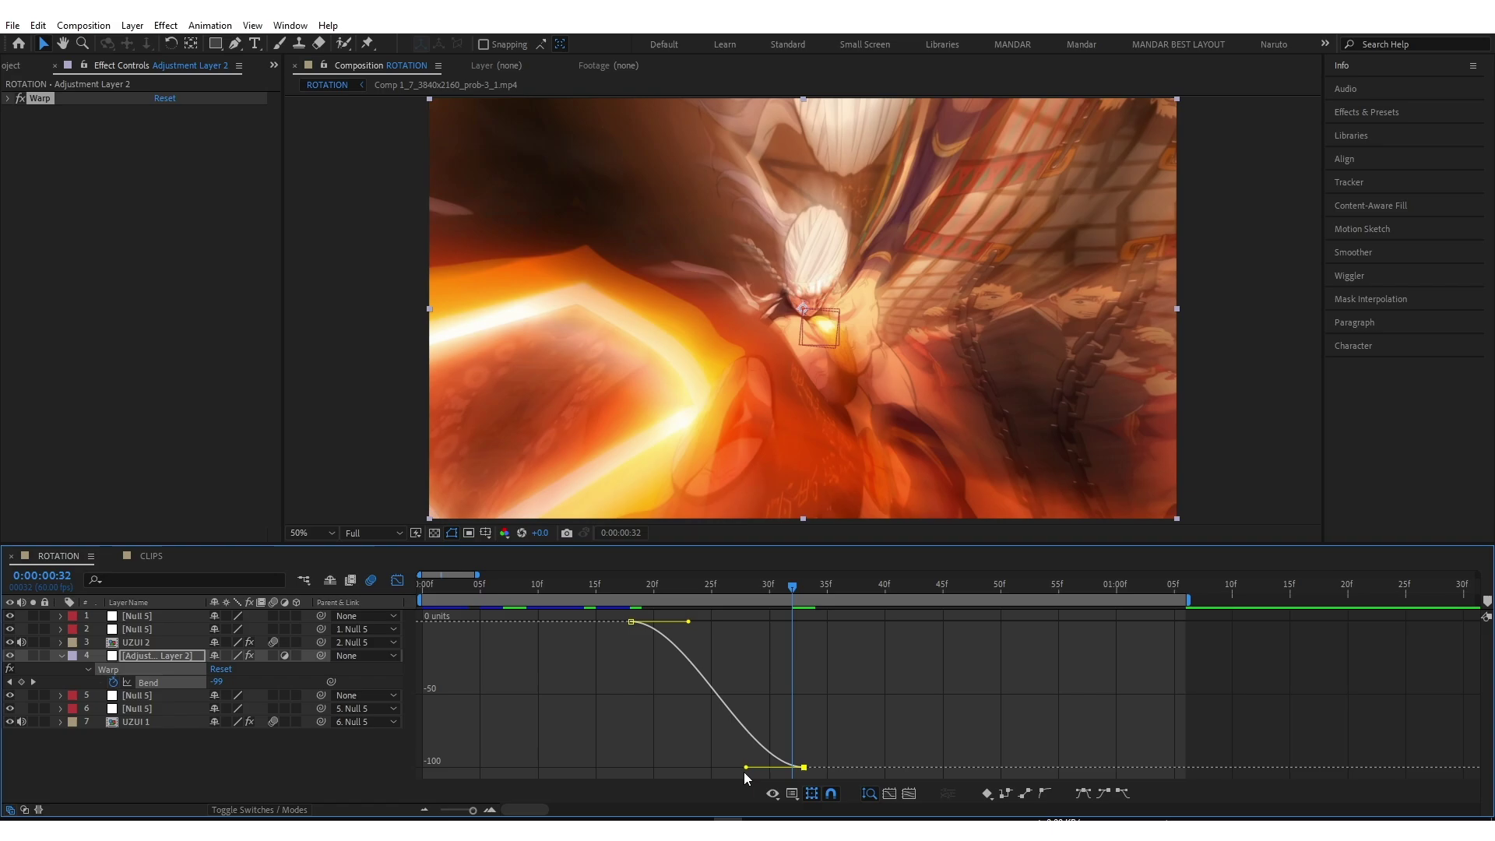
drag(746, 768, 895, 647)
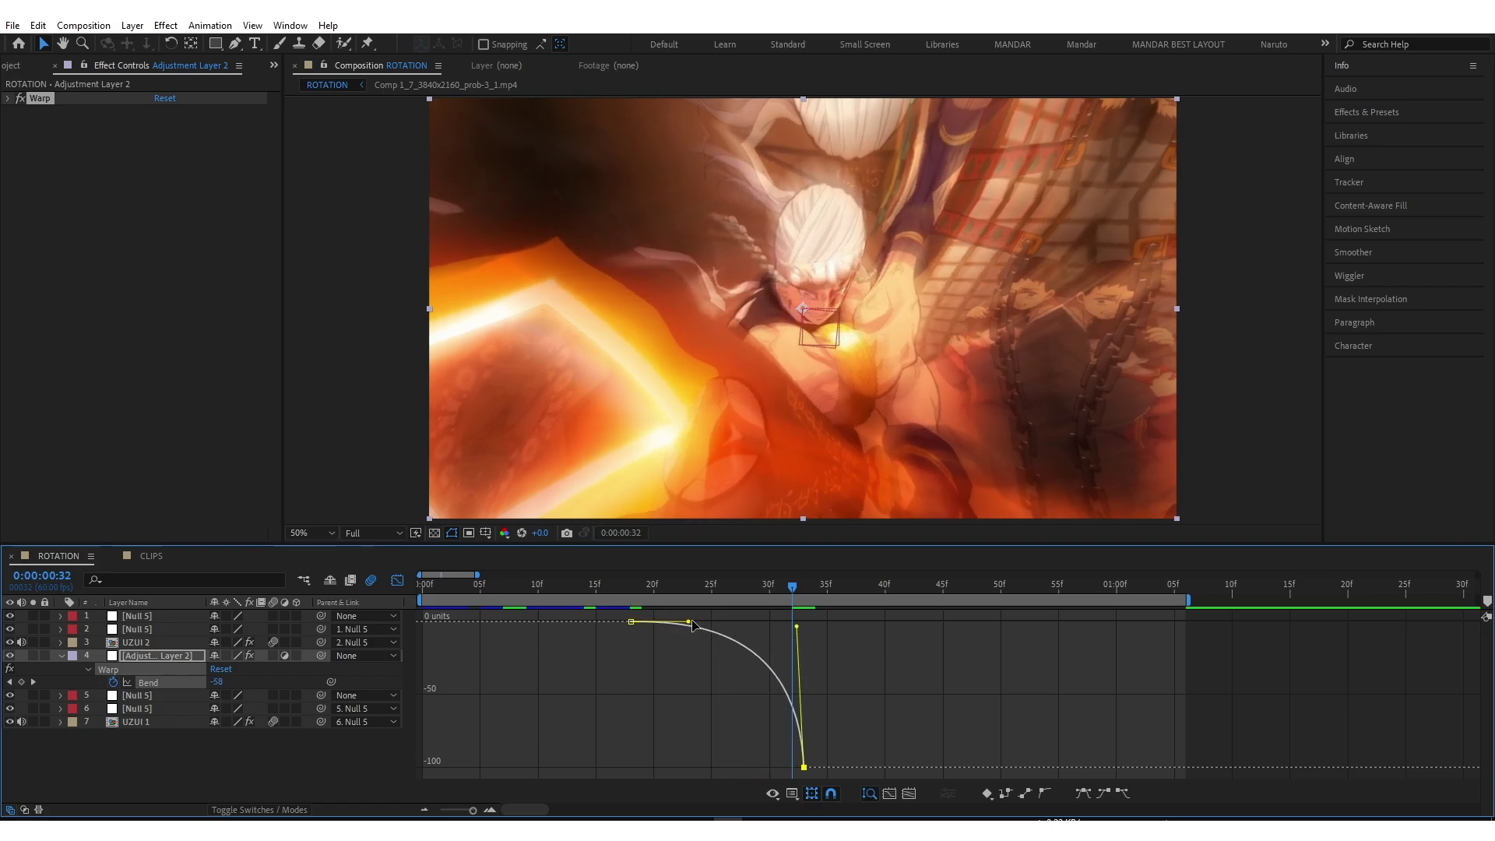
drag(715, 623, 793, 624)
click(814, 625)
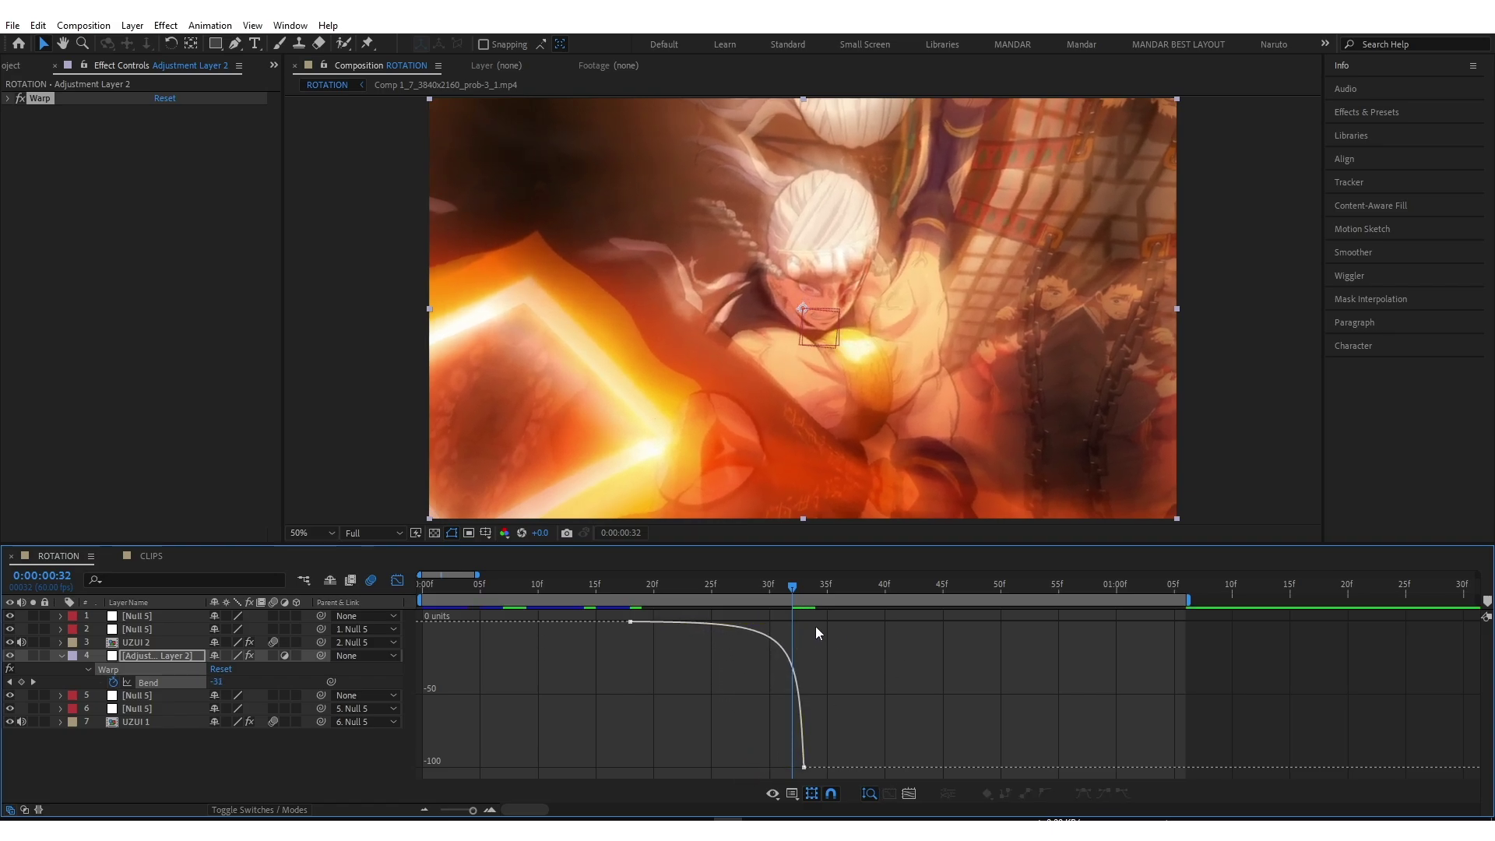
click(400, 581)
Collapse all layer properties and preview the composition from frame 0
scroll(665, 635, down, 2)
drag(646, 591, 385, 591)
key(ctrl+a)
key(u)
key(u)
click(511, 732)
key(space)
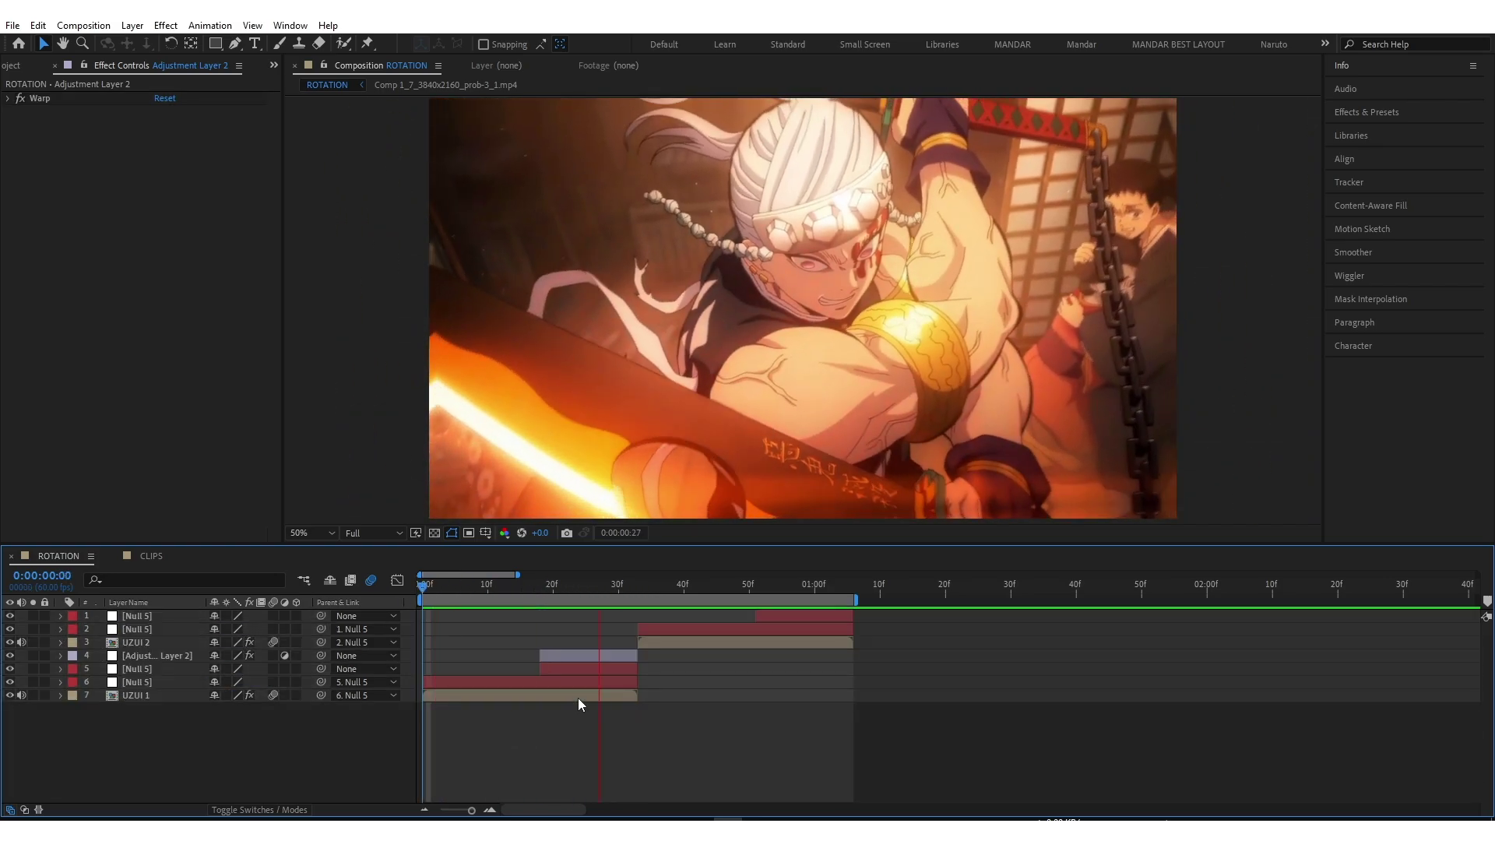
Add starting Scale and Rotation keyframes at frame 33 on the full-length null above UZUI 2
click(639, 585)
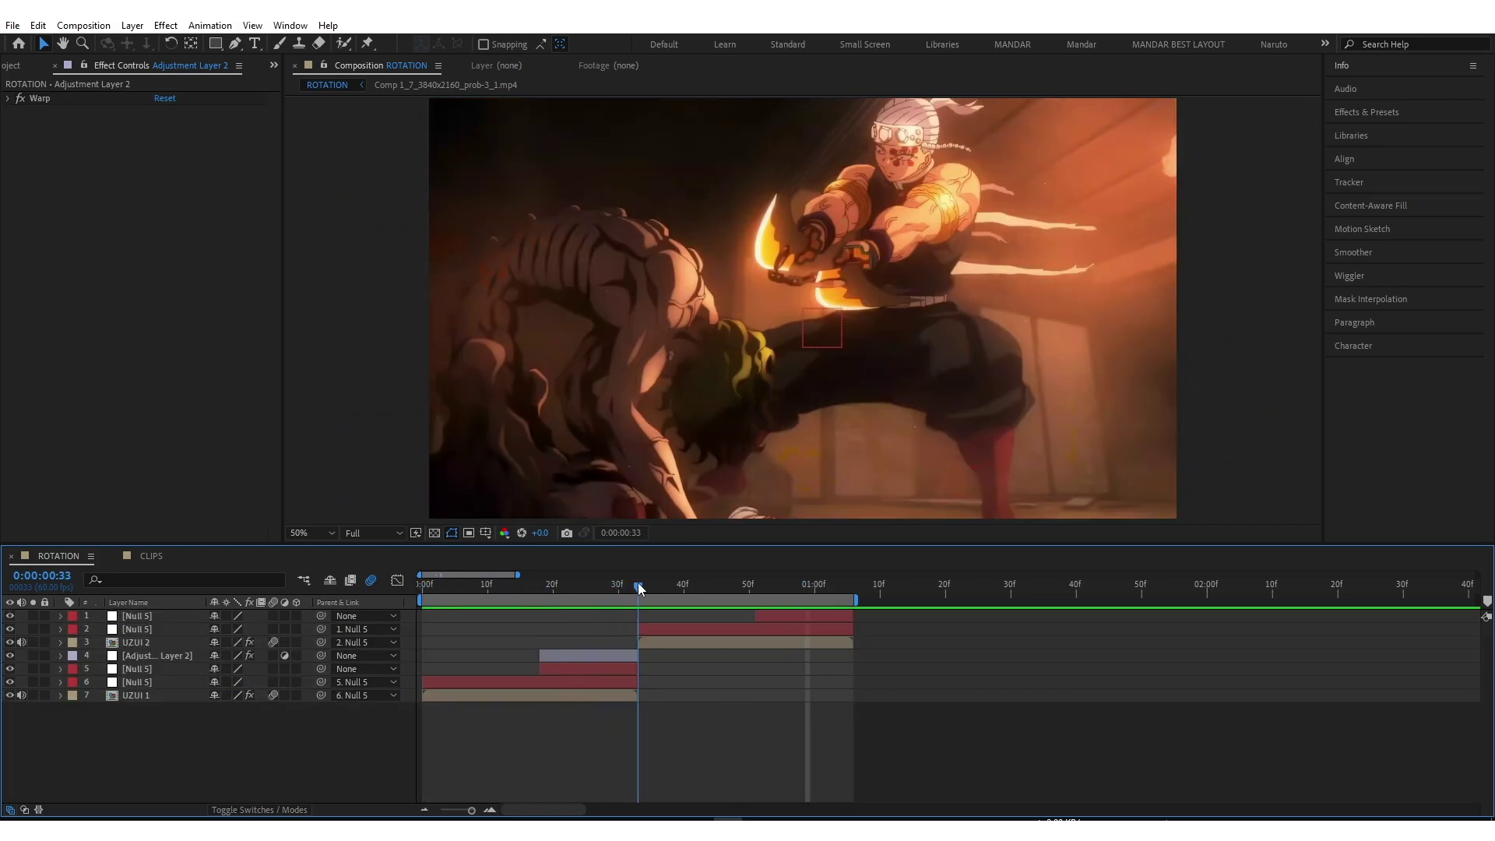
click(656, 630)
key(s)
key(shift+r)
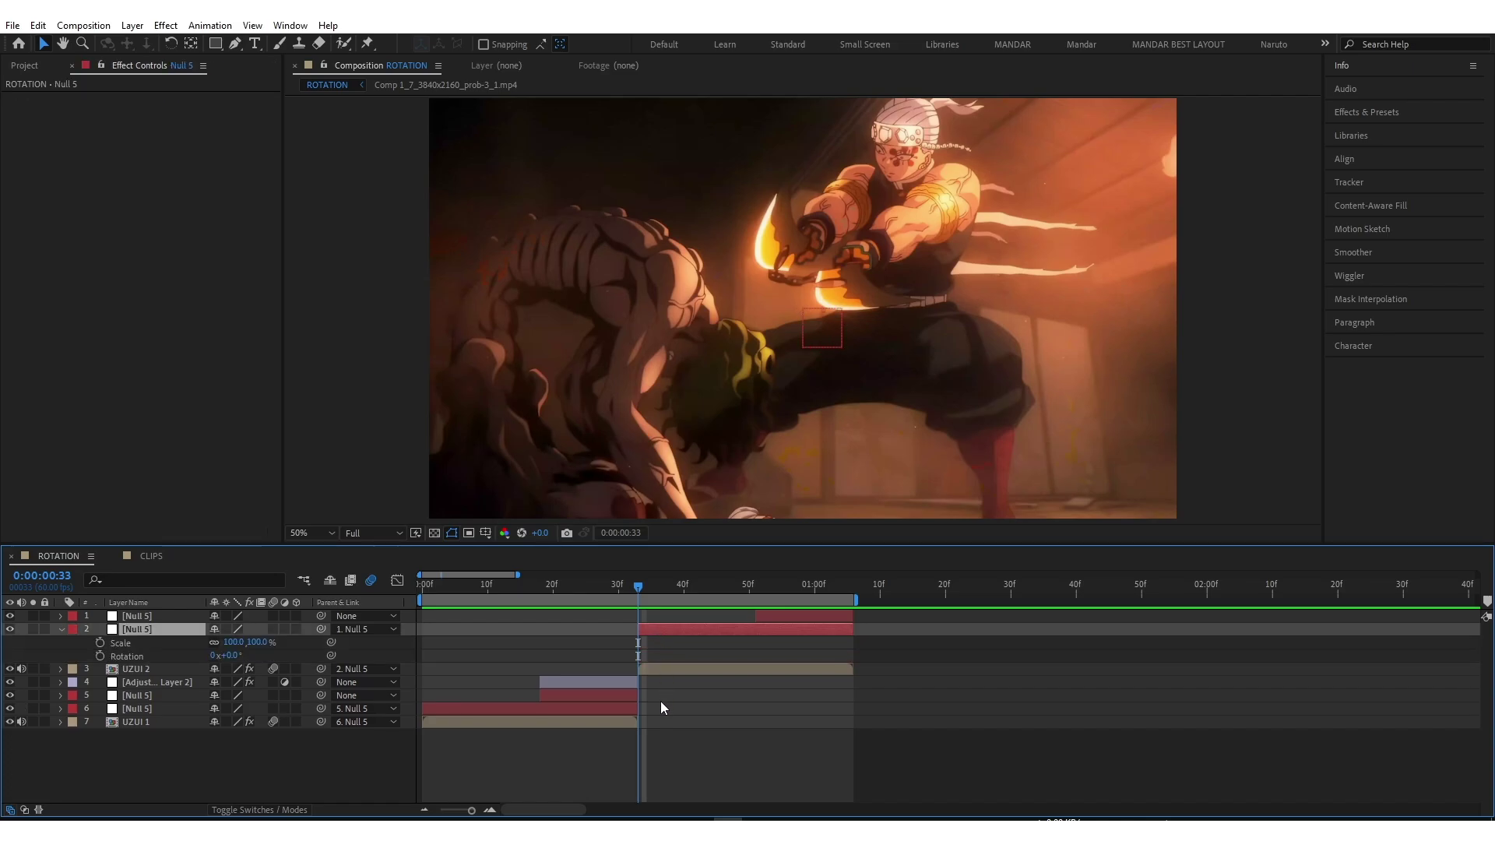
scroll(656, 675, up, 2)
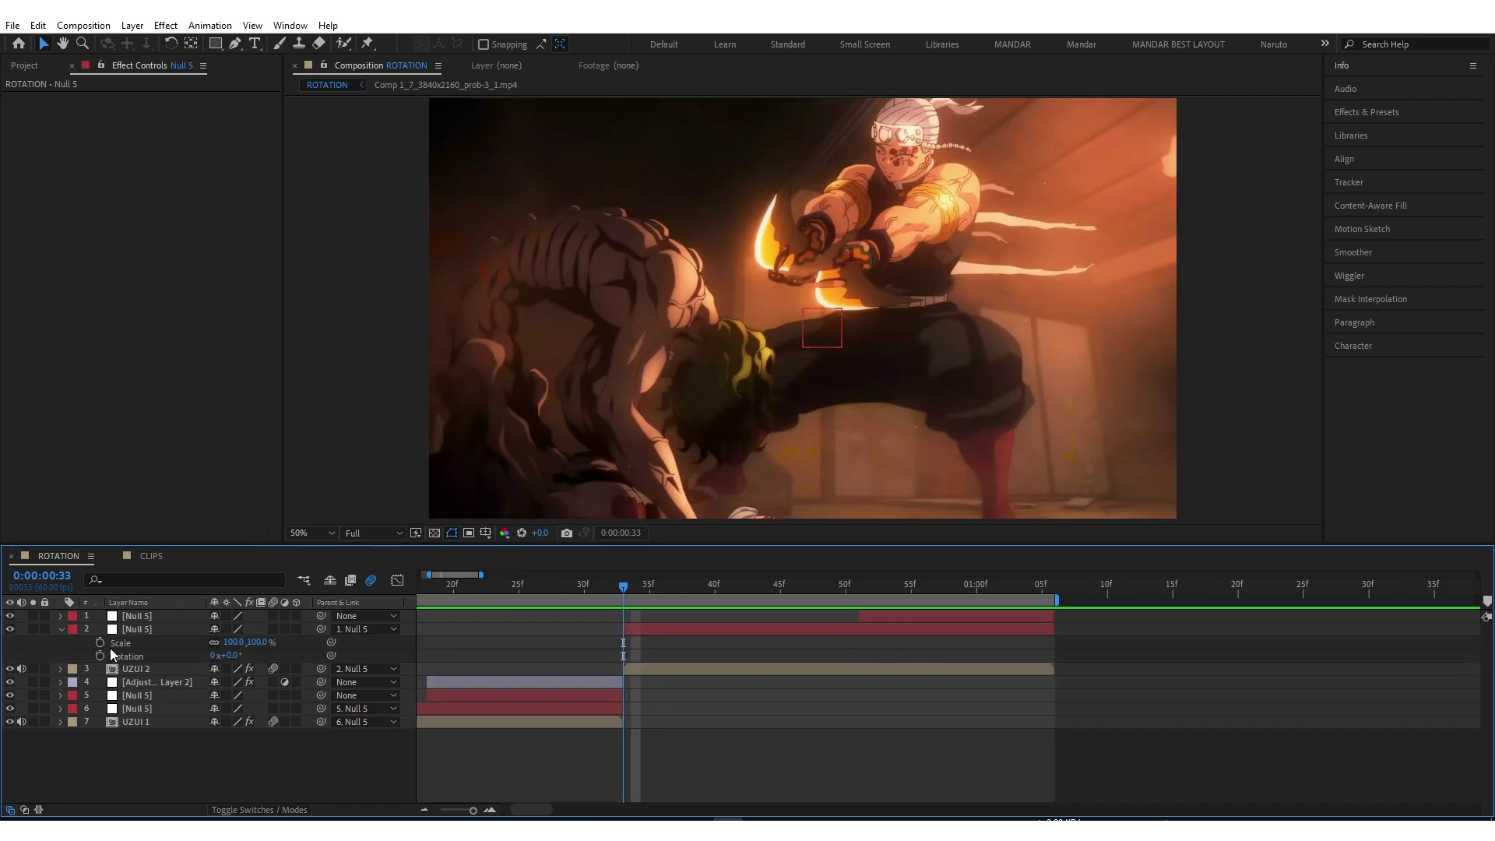
click(100, 643)
click(99, 656)
Set the UZUI 2 null's frame 33 keyframes to Scale 250% and Rotation -15°
click(232, 642)
text(2)
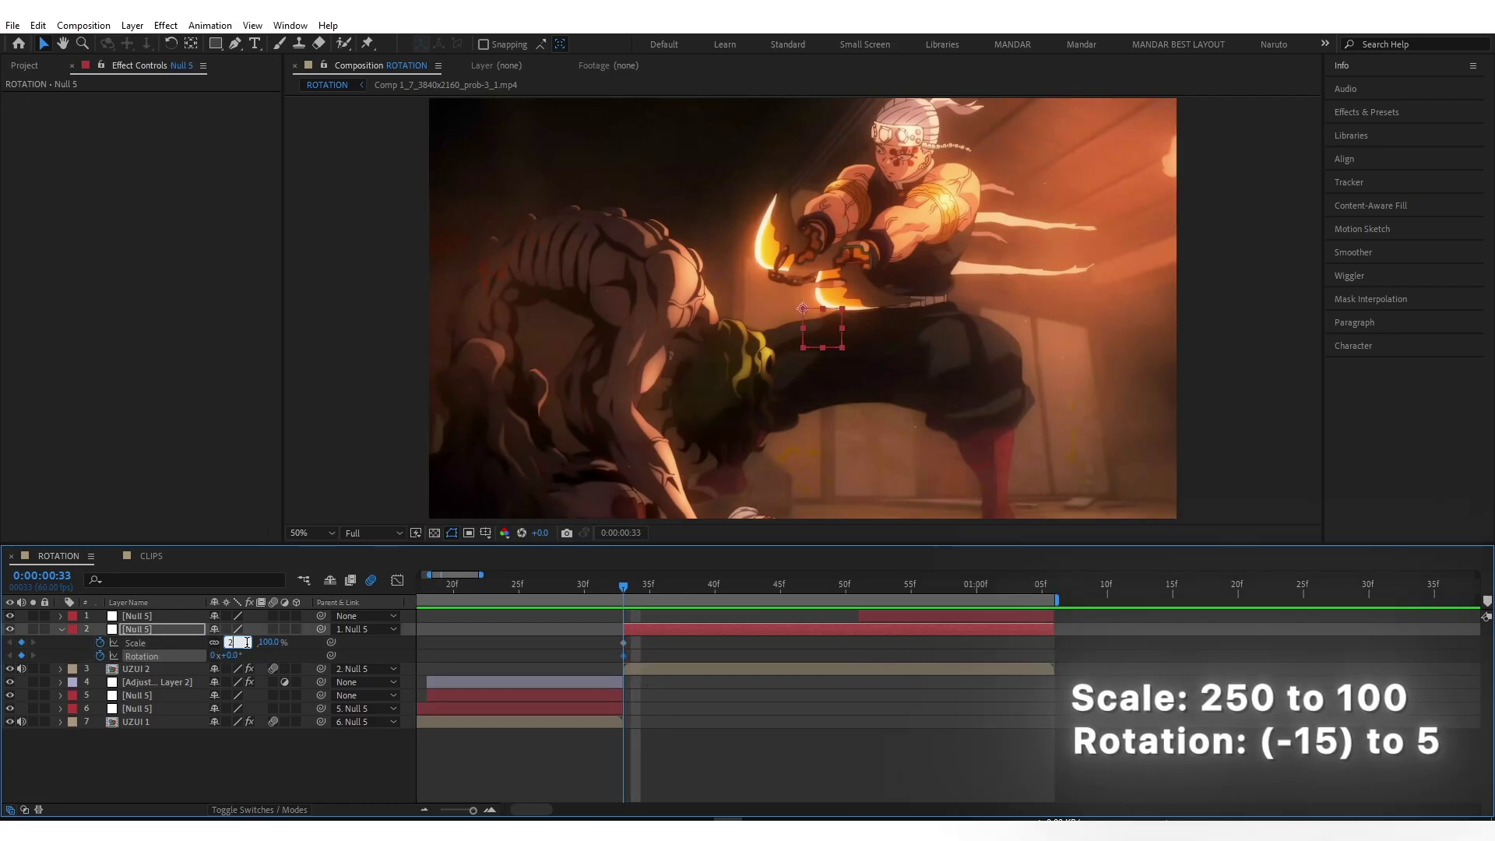
text(50)
click(228, 656)
text(-15)
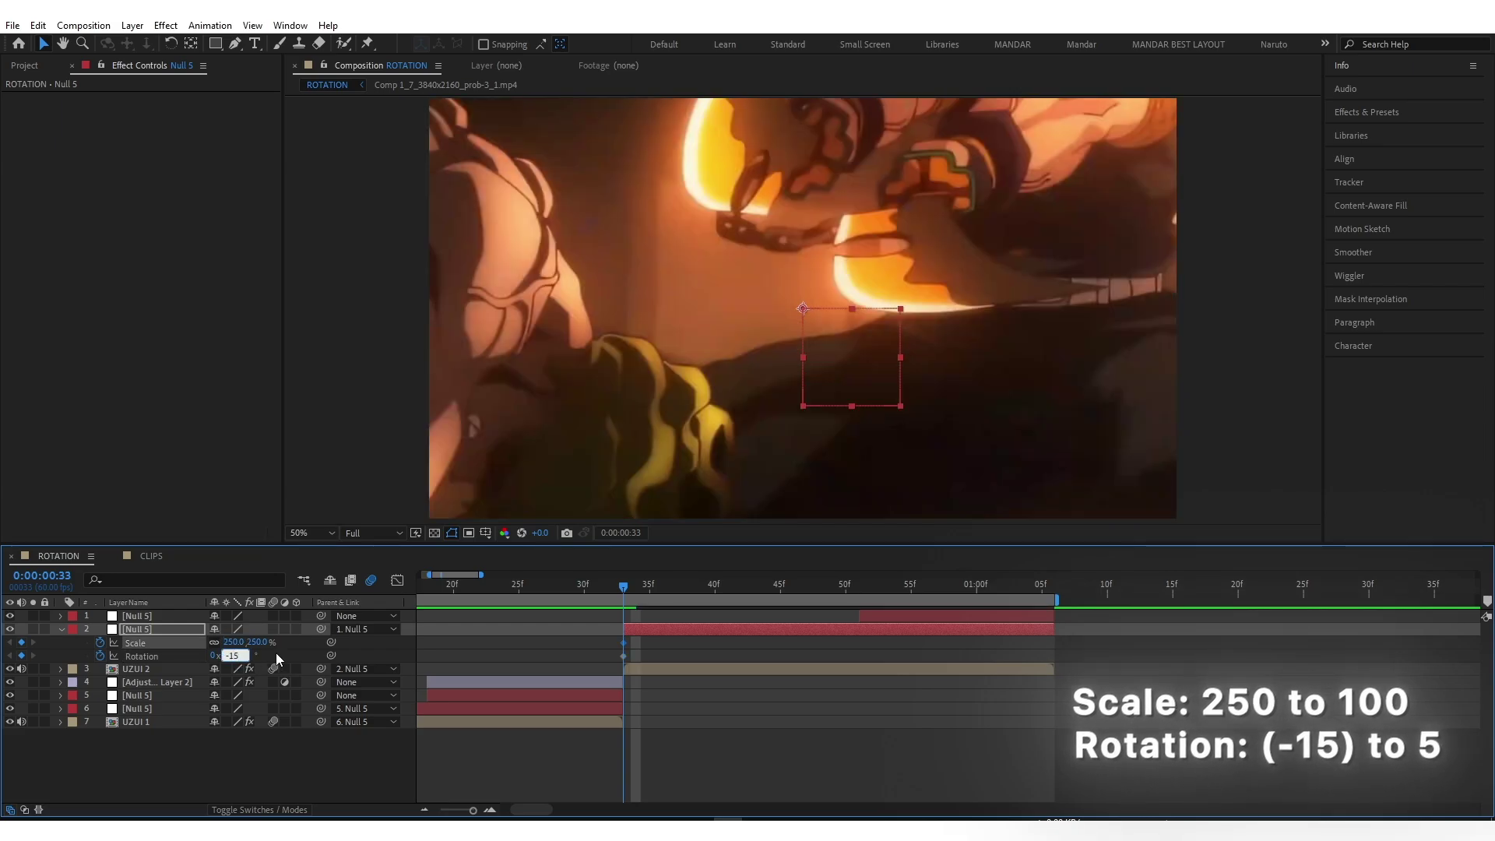
key(Return)
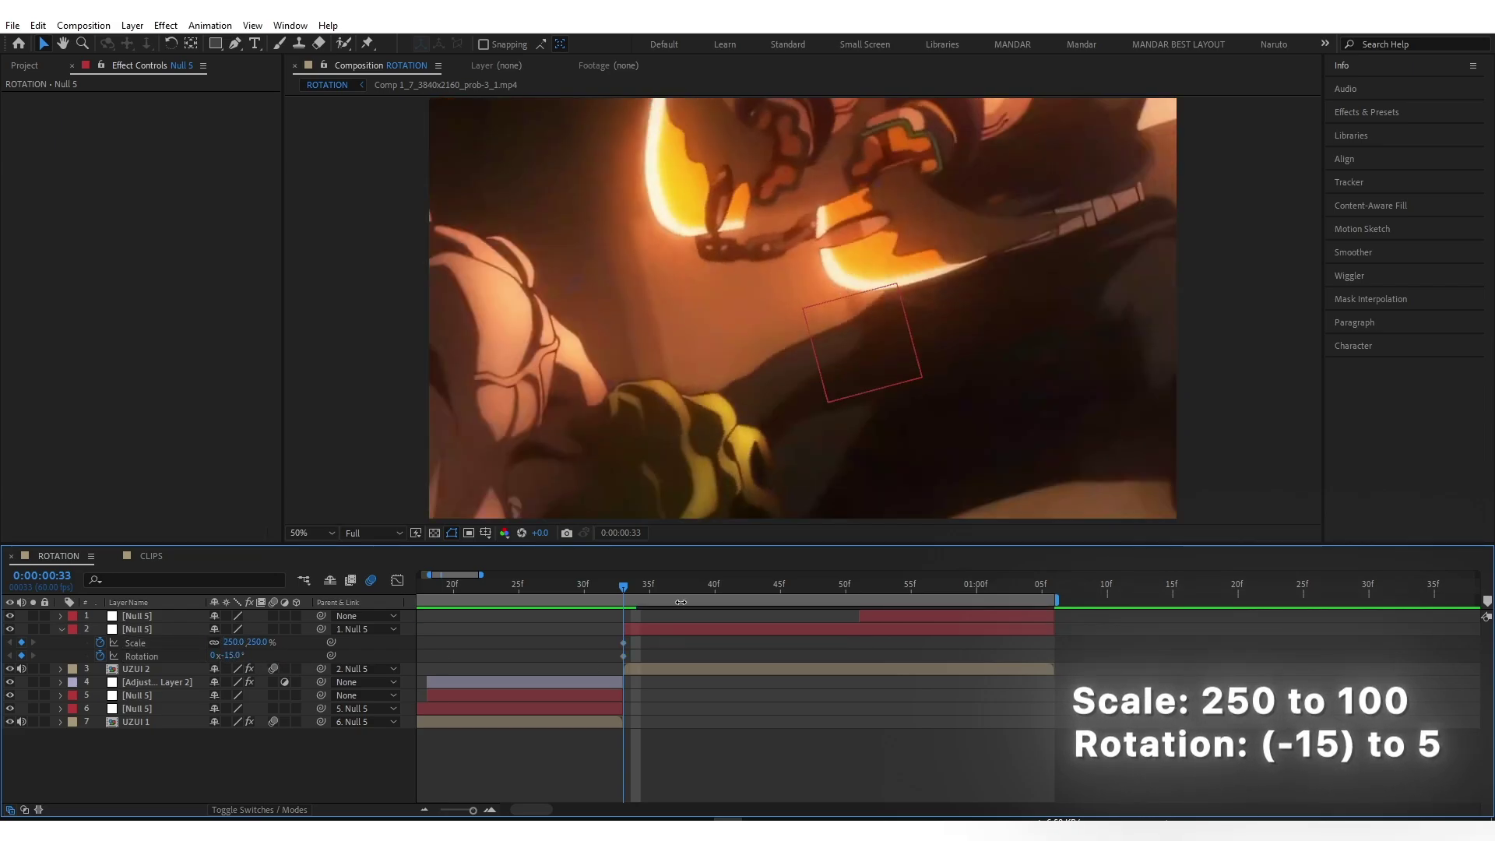
Add ending keyframes of Scale 100% and Rotation 5° to the full-length UZUI 2 null and place them at its end
drag(623, 587, 1044, 597)
click(232, 643)
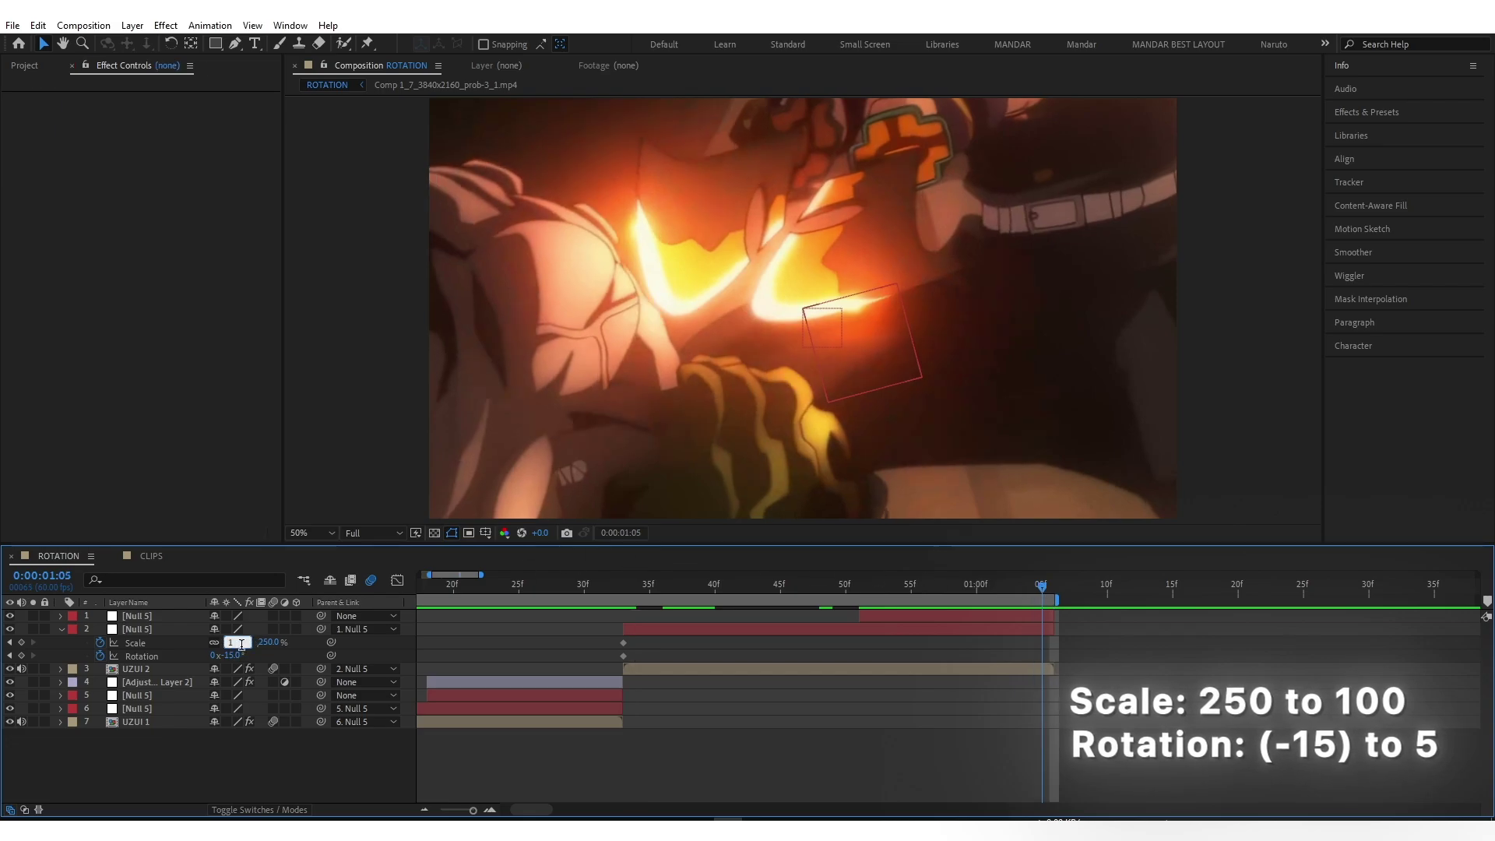
click(230, 656)
text(5)
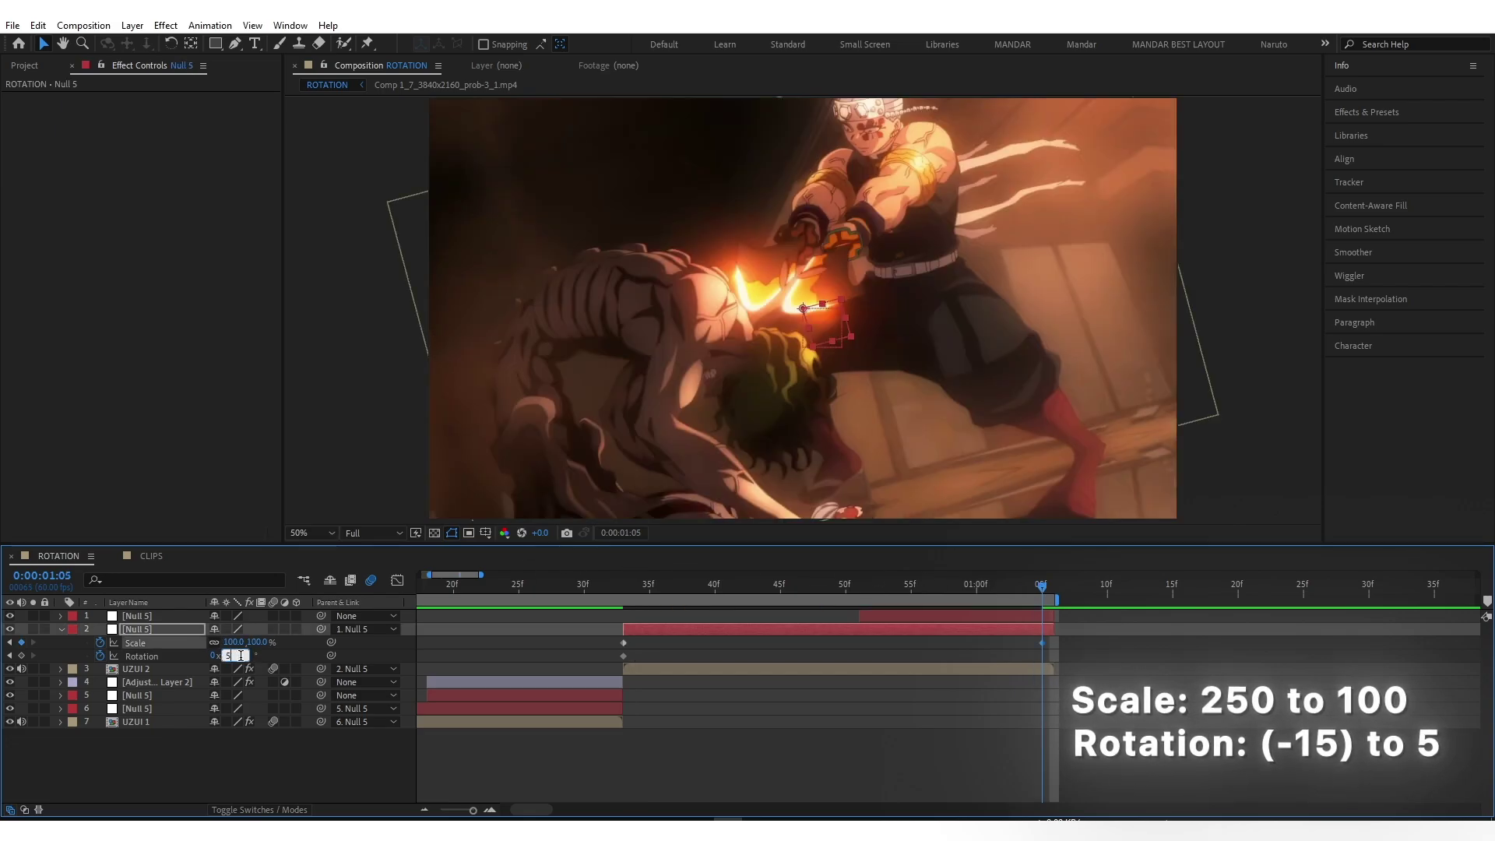
click(737, 735)
mouse_move(1047, 637)
mouse_down()
mouse_move(1036, 658)
mouse_move(1057, 644)
mouse_up()
Add starting Scale and Rotation keyframes at frame 51 on the short null at the top of the layer stack
drag(1028, 586, 862, 607)
click(867, 614)
key(s)
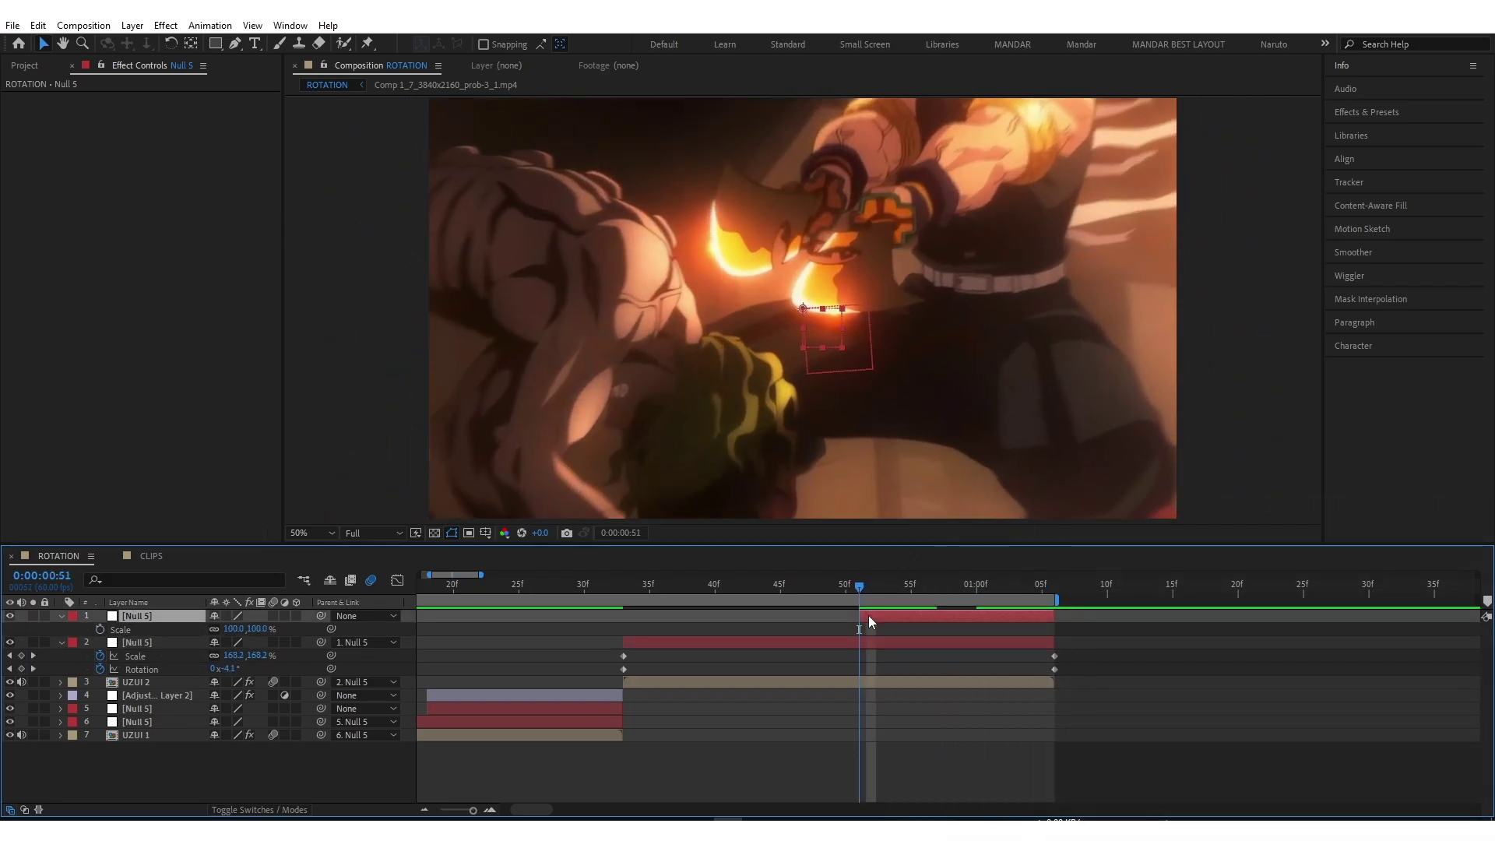
key(shift+r)
click(100, 629)
click(100, 642)
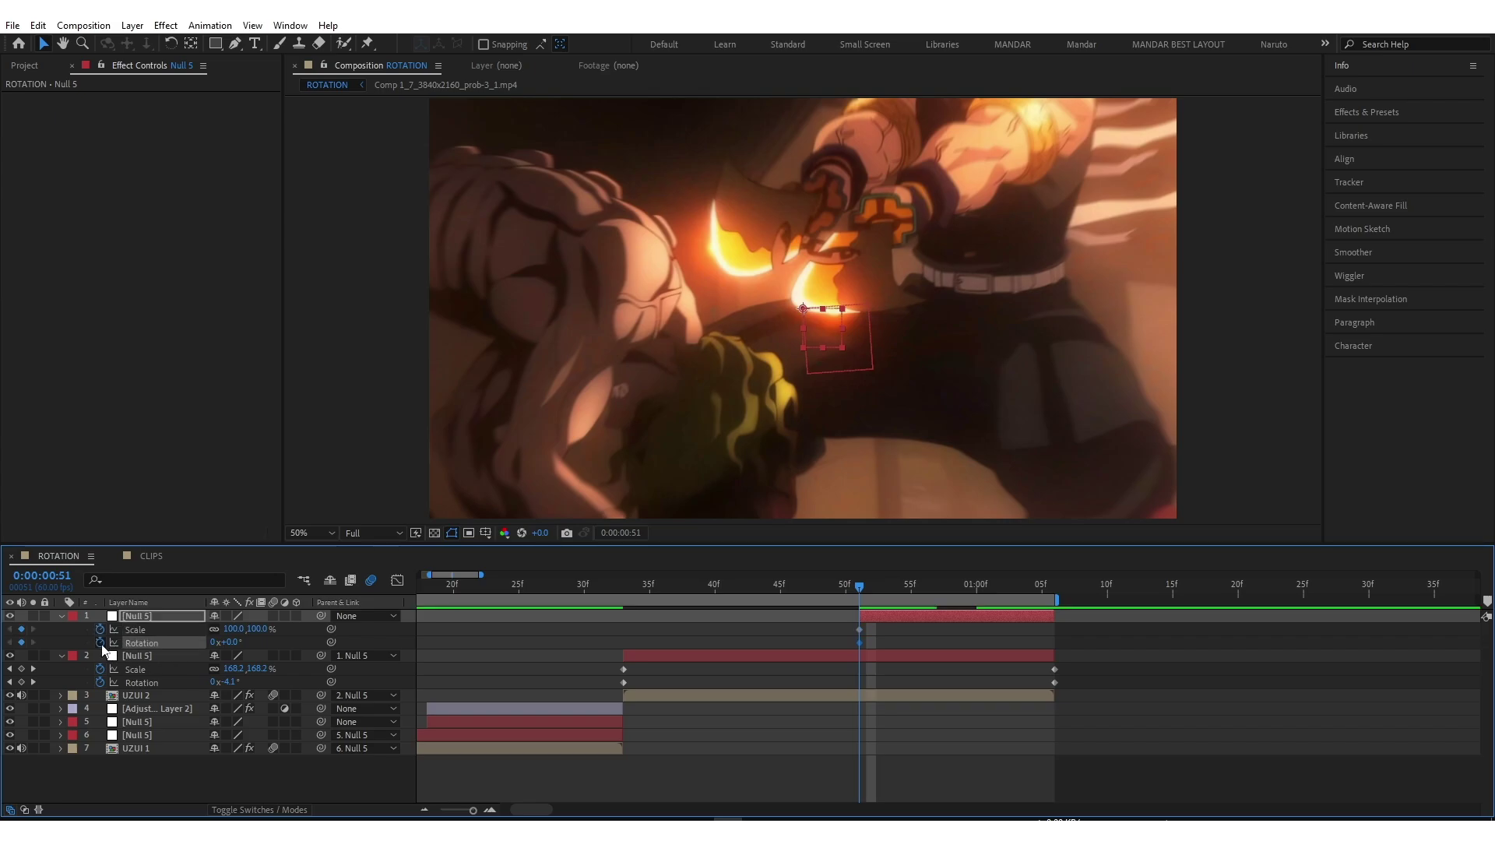
Add Scale 80% and Rotation -15° keyframes to the short top null and place them at its end
drag(861, 594, 1046, 599)
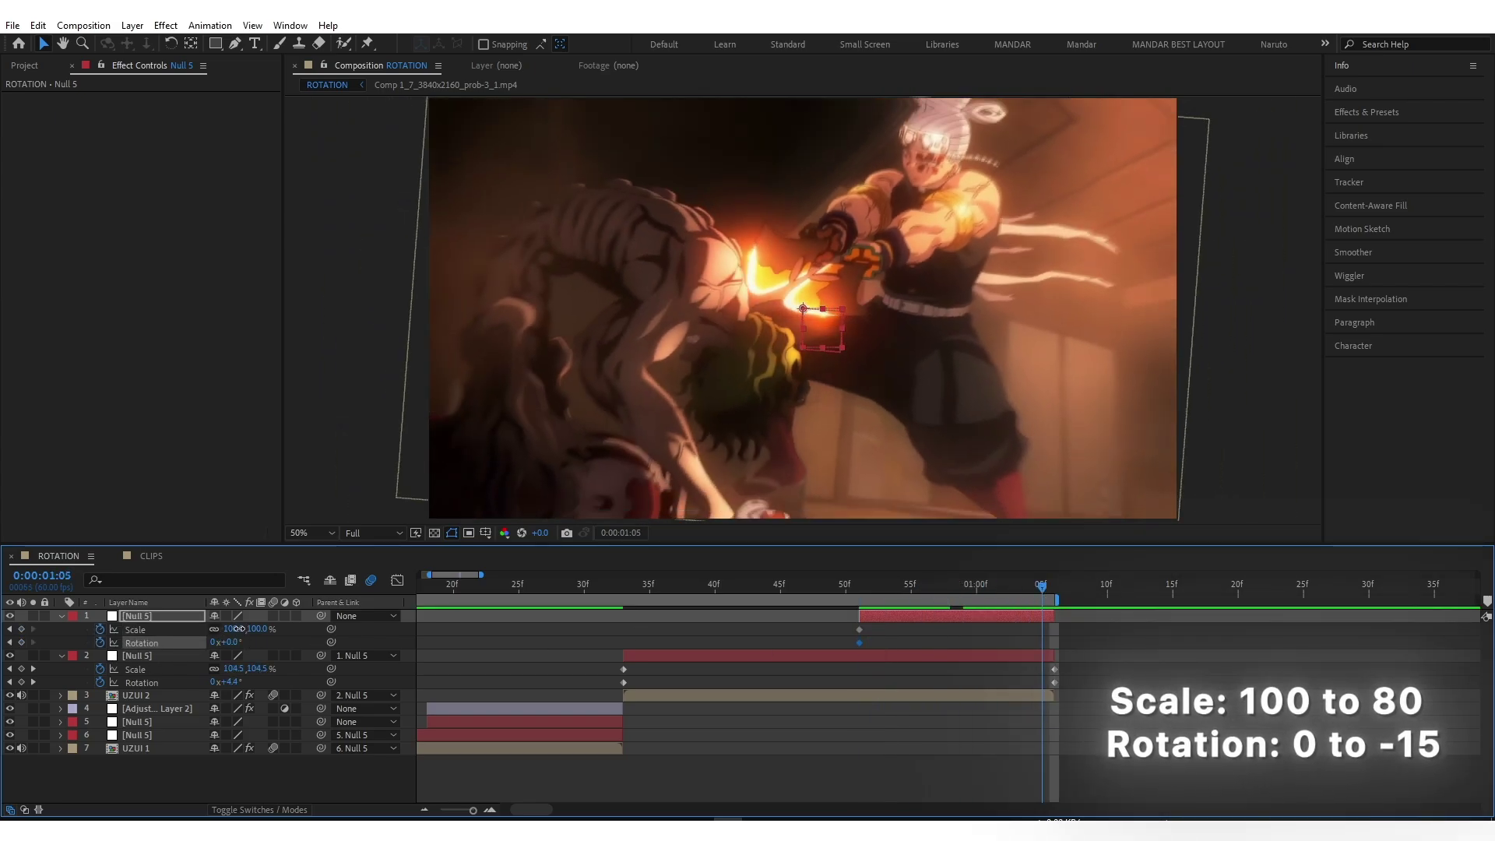
key(Return)
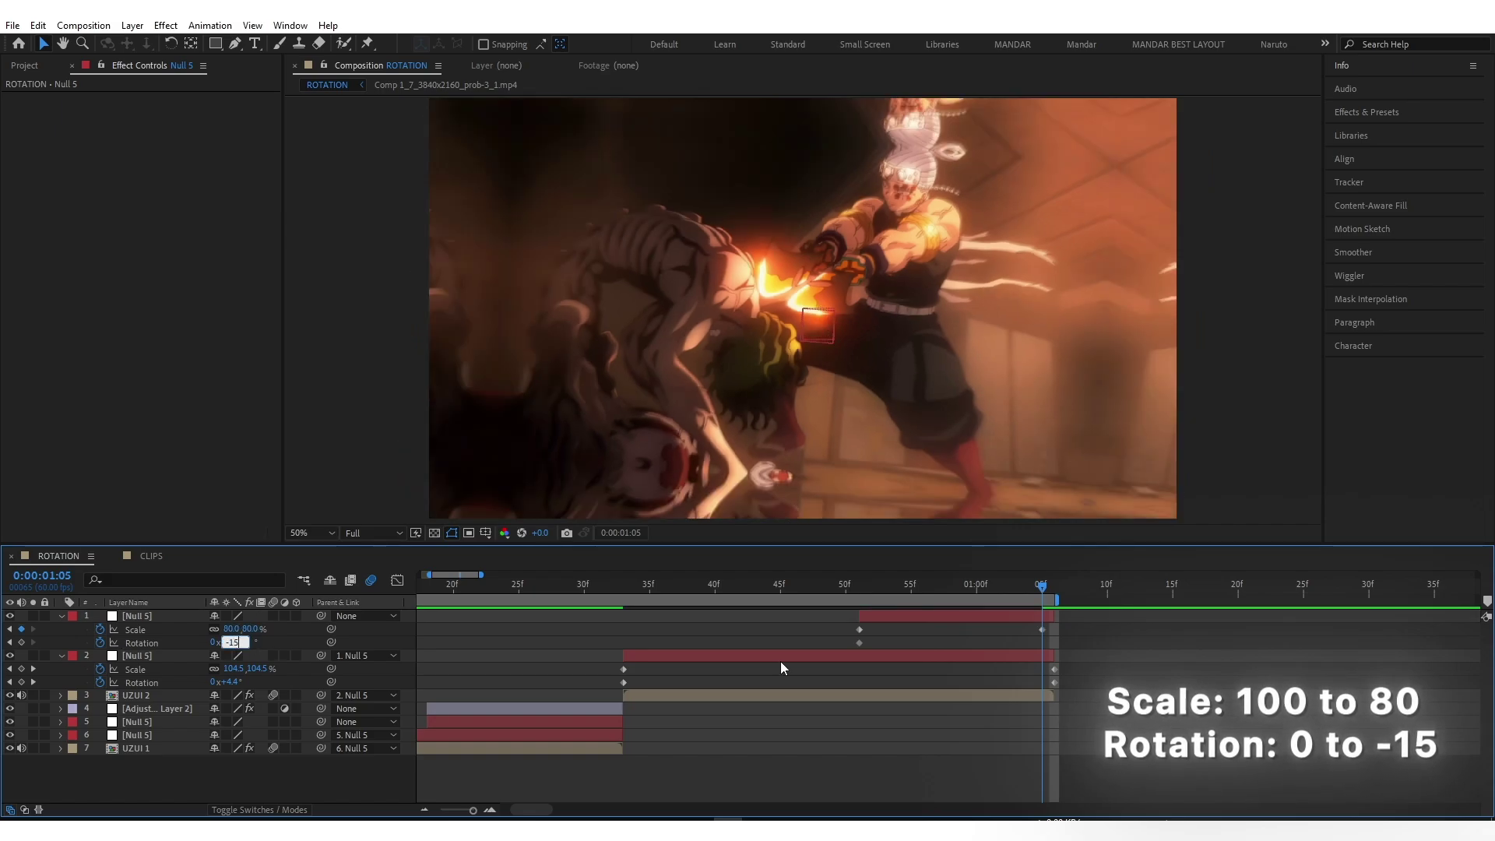
drag(1050, 627, 783, 666)
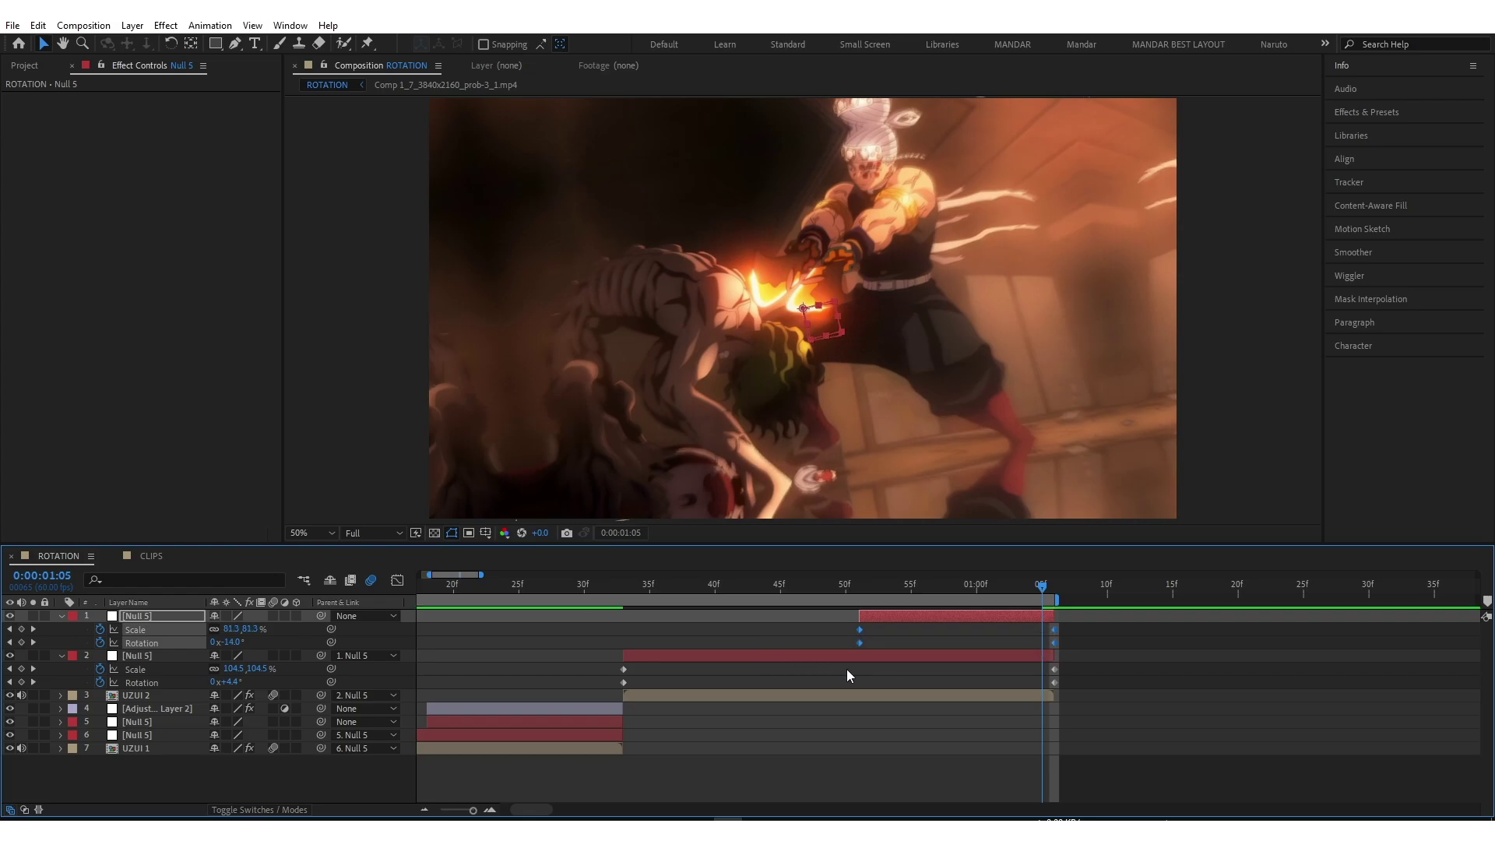
Apply Easy Ease to all Scale and Rotation keyframes of both UZUI 2 nulls
key(F9)
drag(1103, 663, 562, 706)
key(F9)
click(706, 722)
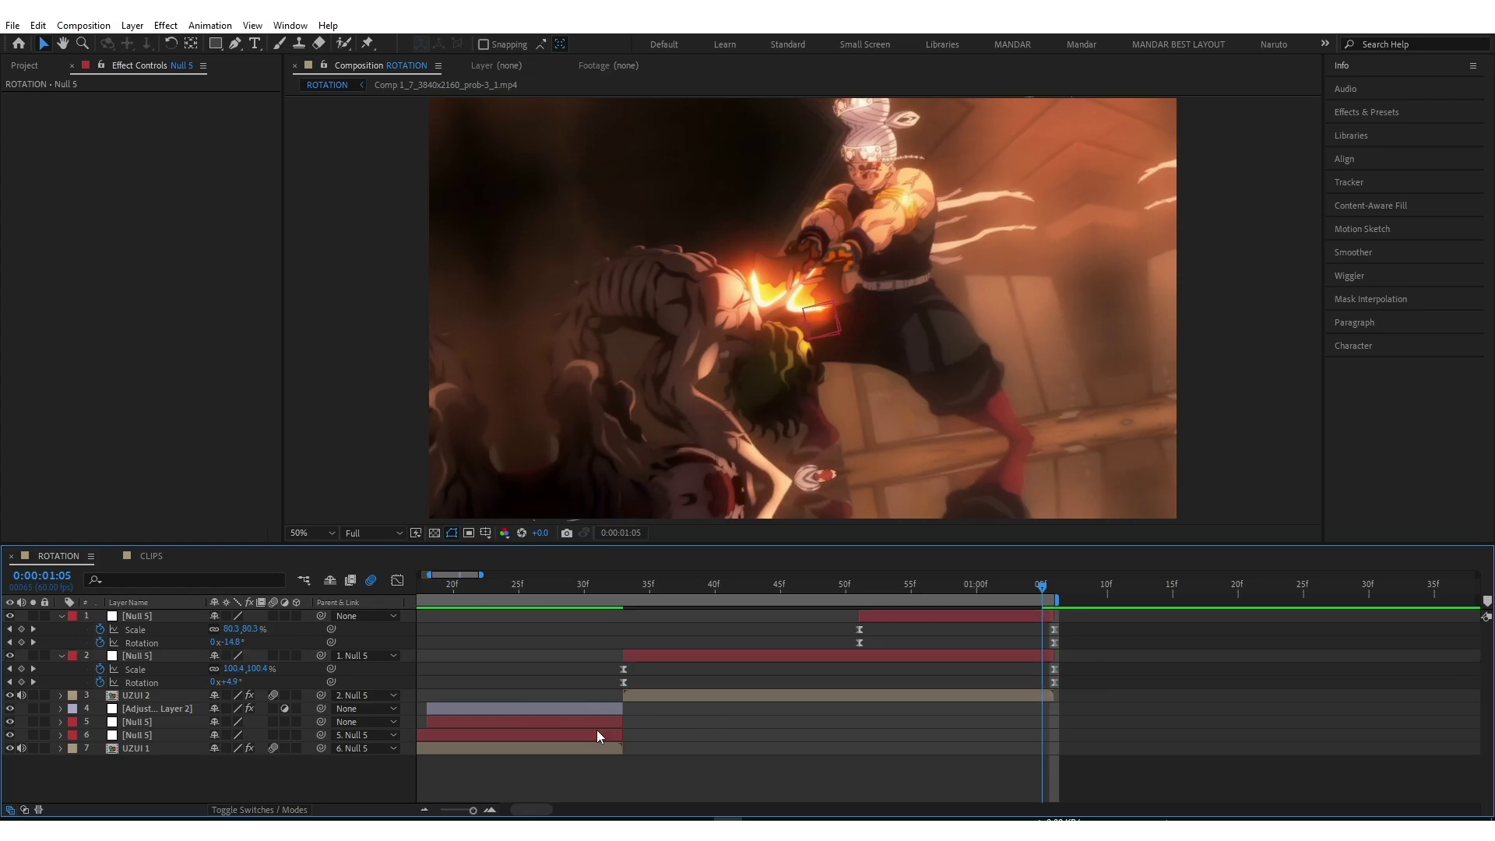
Shape the full-length UZUI 2 null's Rotation curve to rise steeply right after frame 33 and flatten towards the end
click(161, 681)
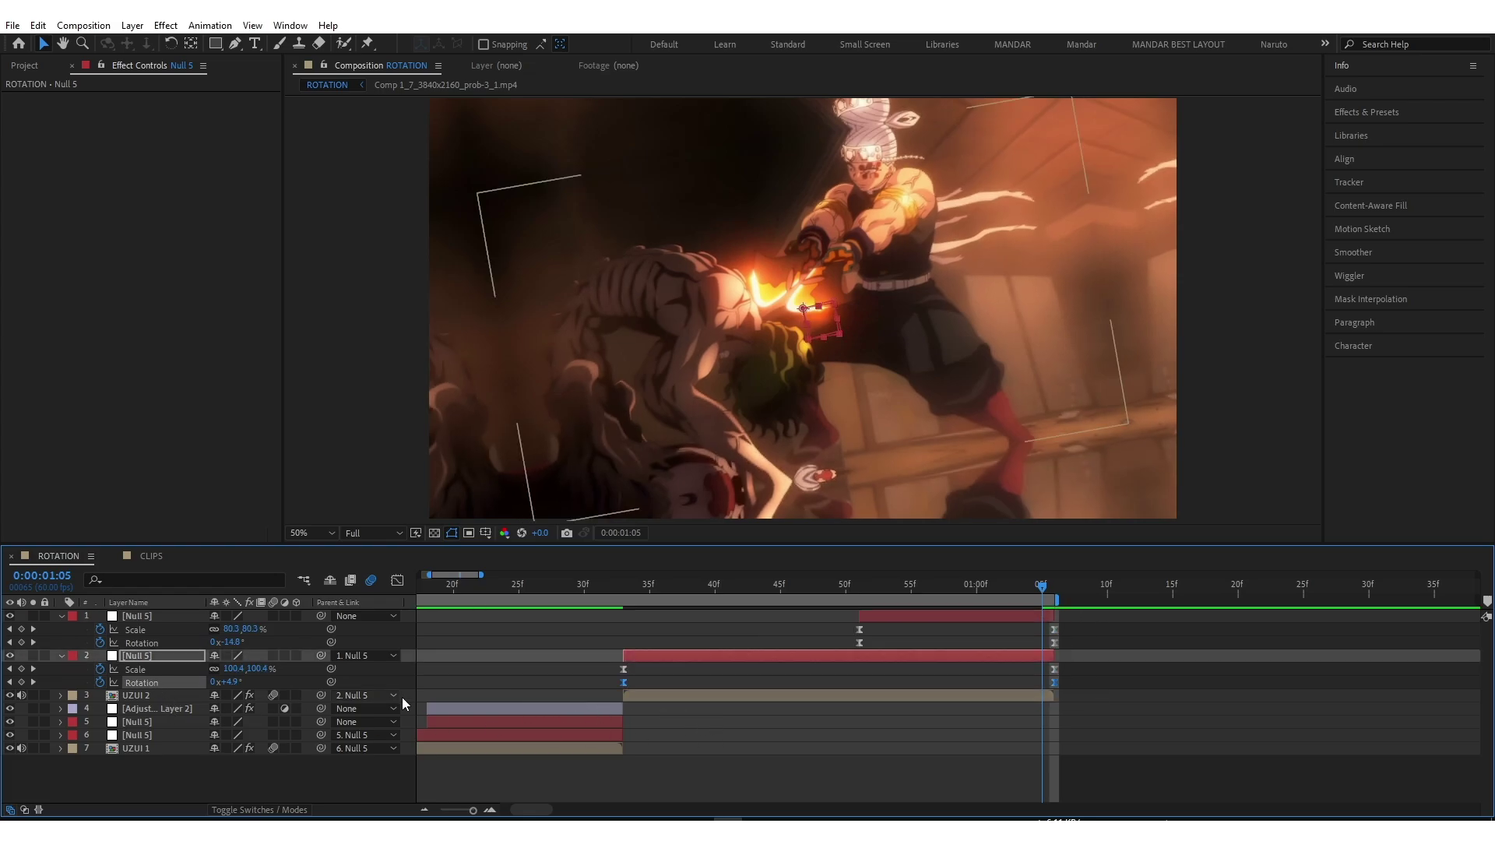
click(397, 581)
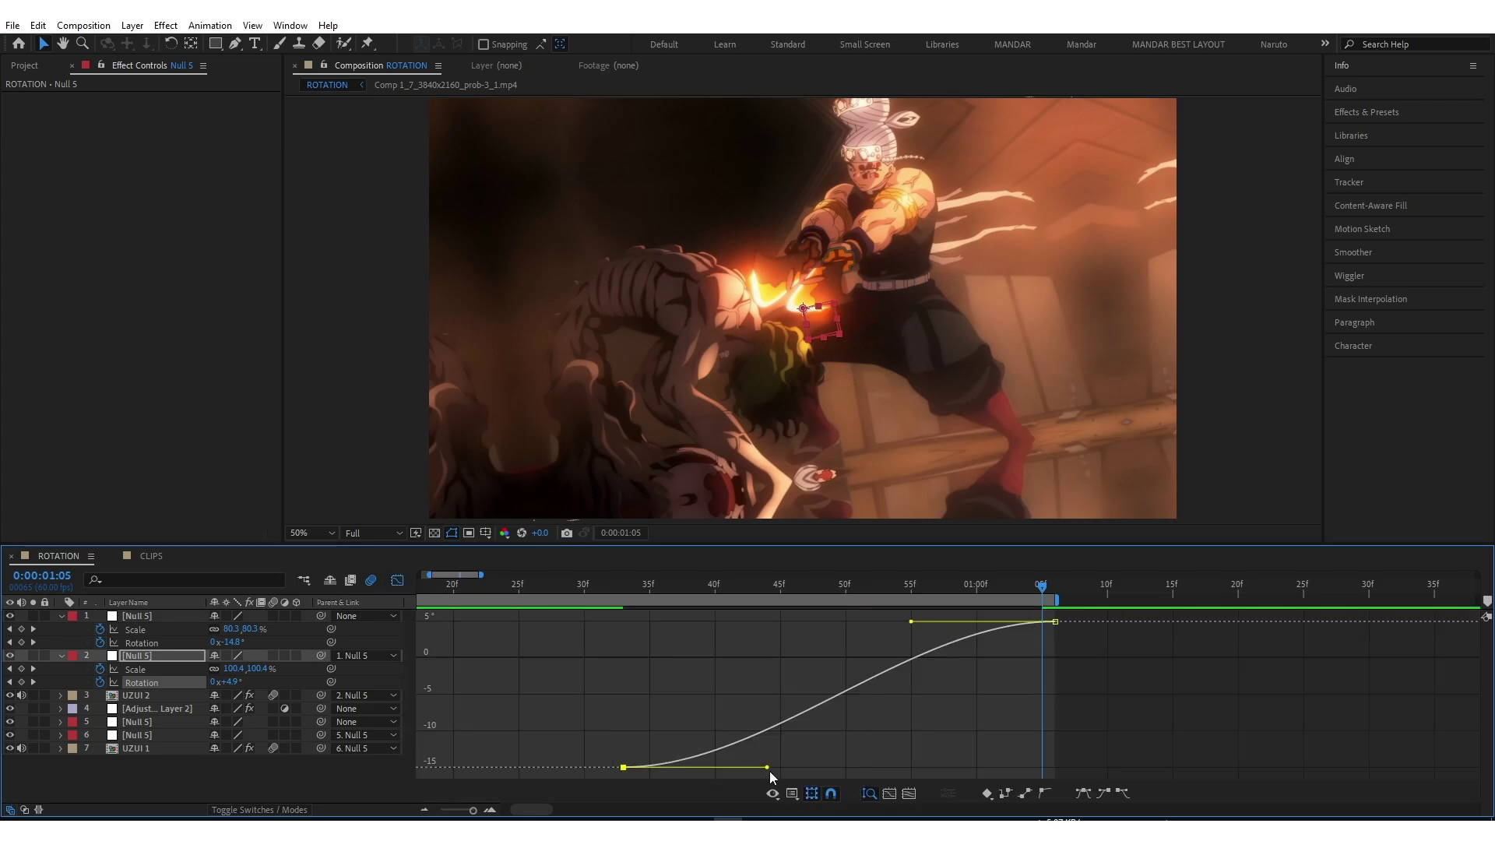
drag(768, 768, 631, 625)
drag(909, 623, 633, 629)
Shape the same null's Scale curve to fall steeply right after frame 33 and flatten towards the end
click(134, 669)
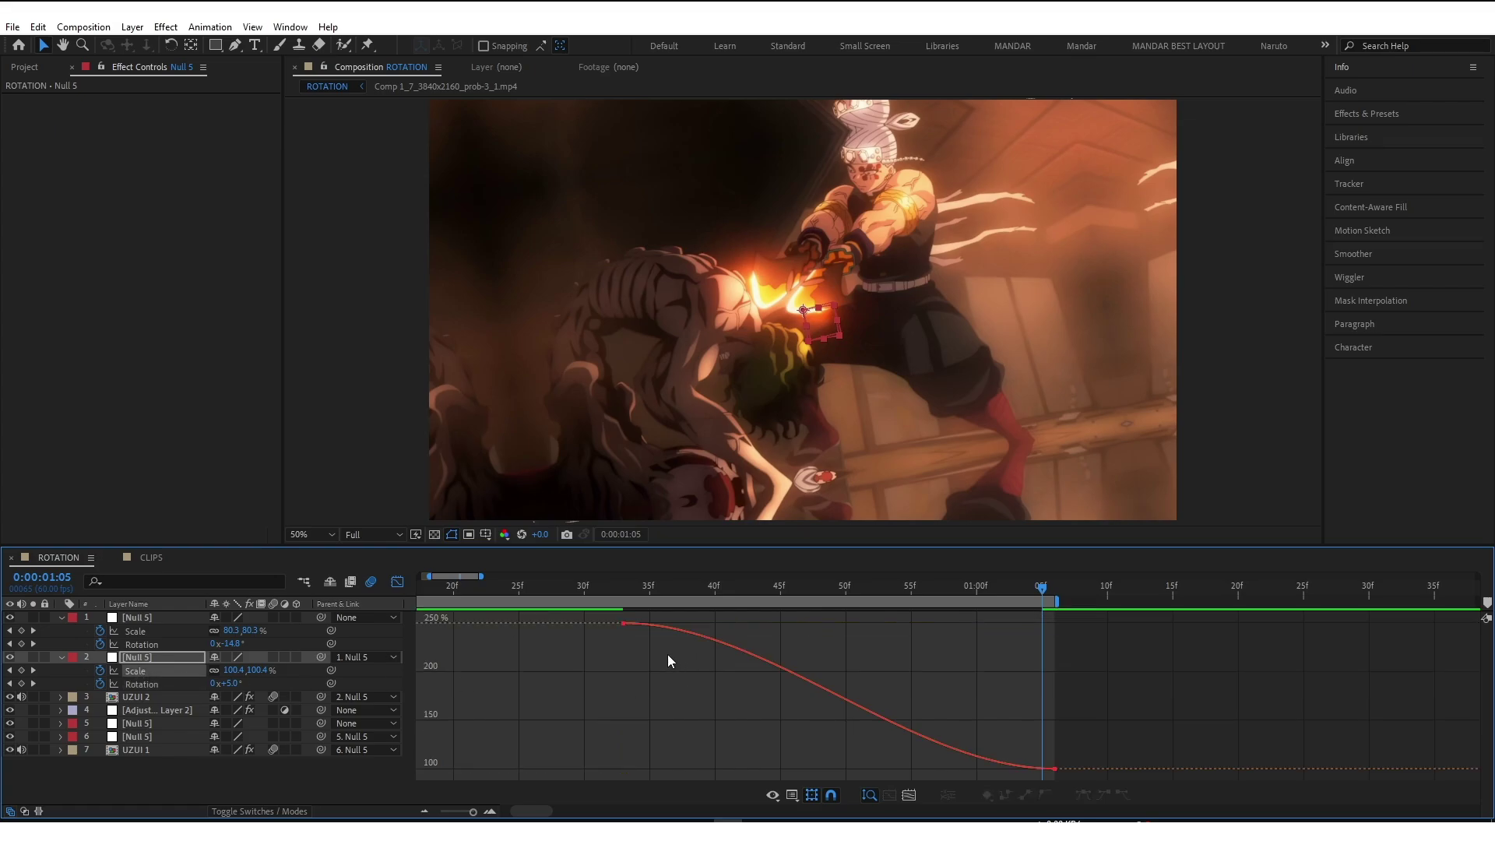
drag(768, 624, 564, 768)
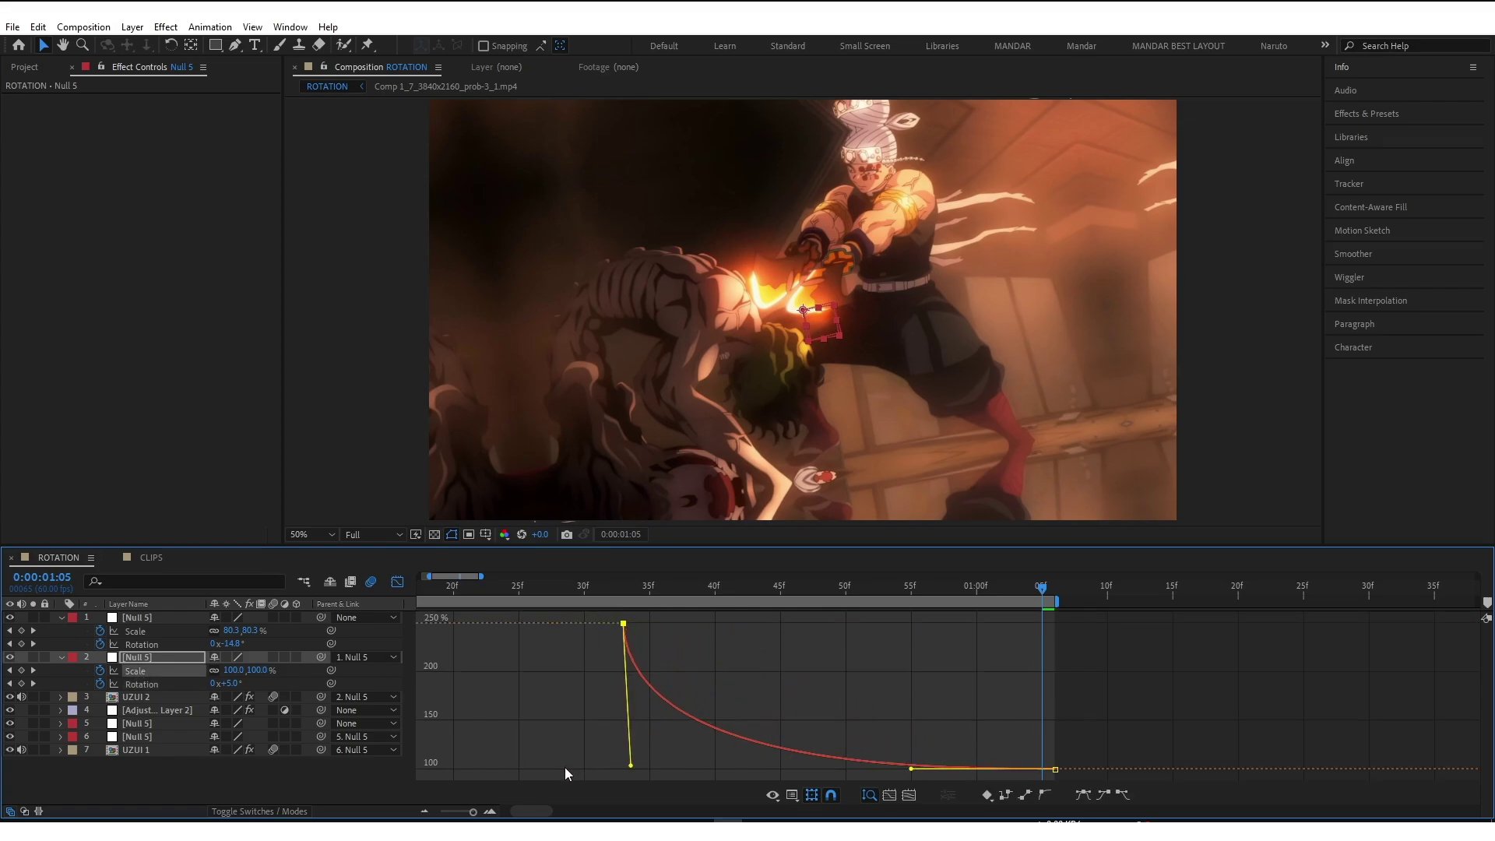
drag(912, 770, 632, 770)
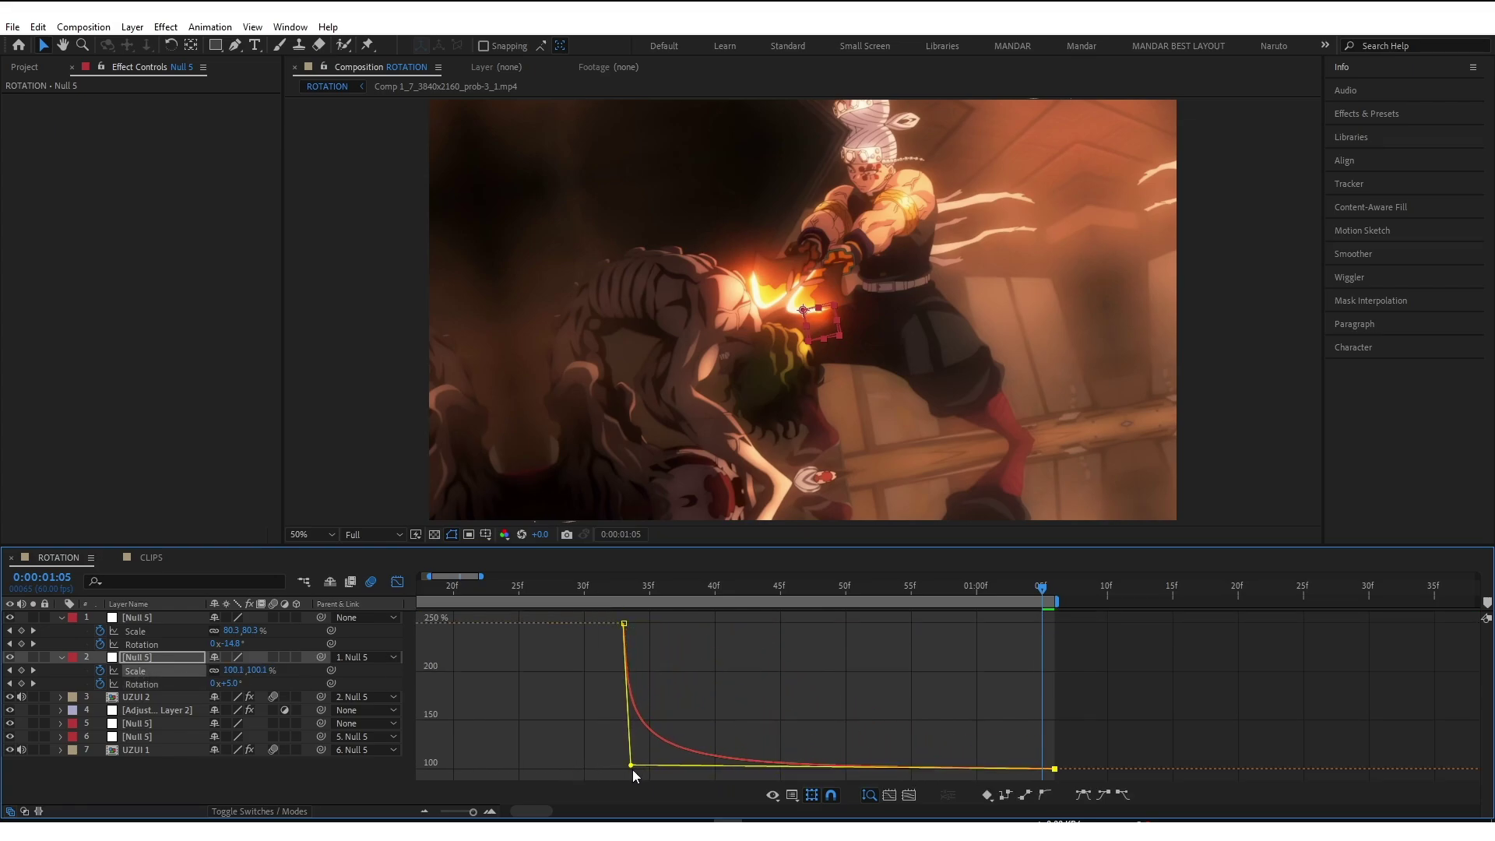
Shape the short top null's Rotation curve to stay flat at first and fall steeply just before its last keyframe
click(173, 646)
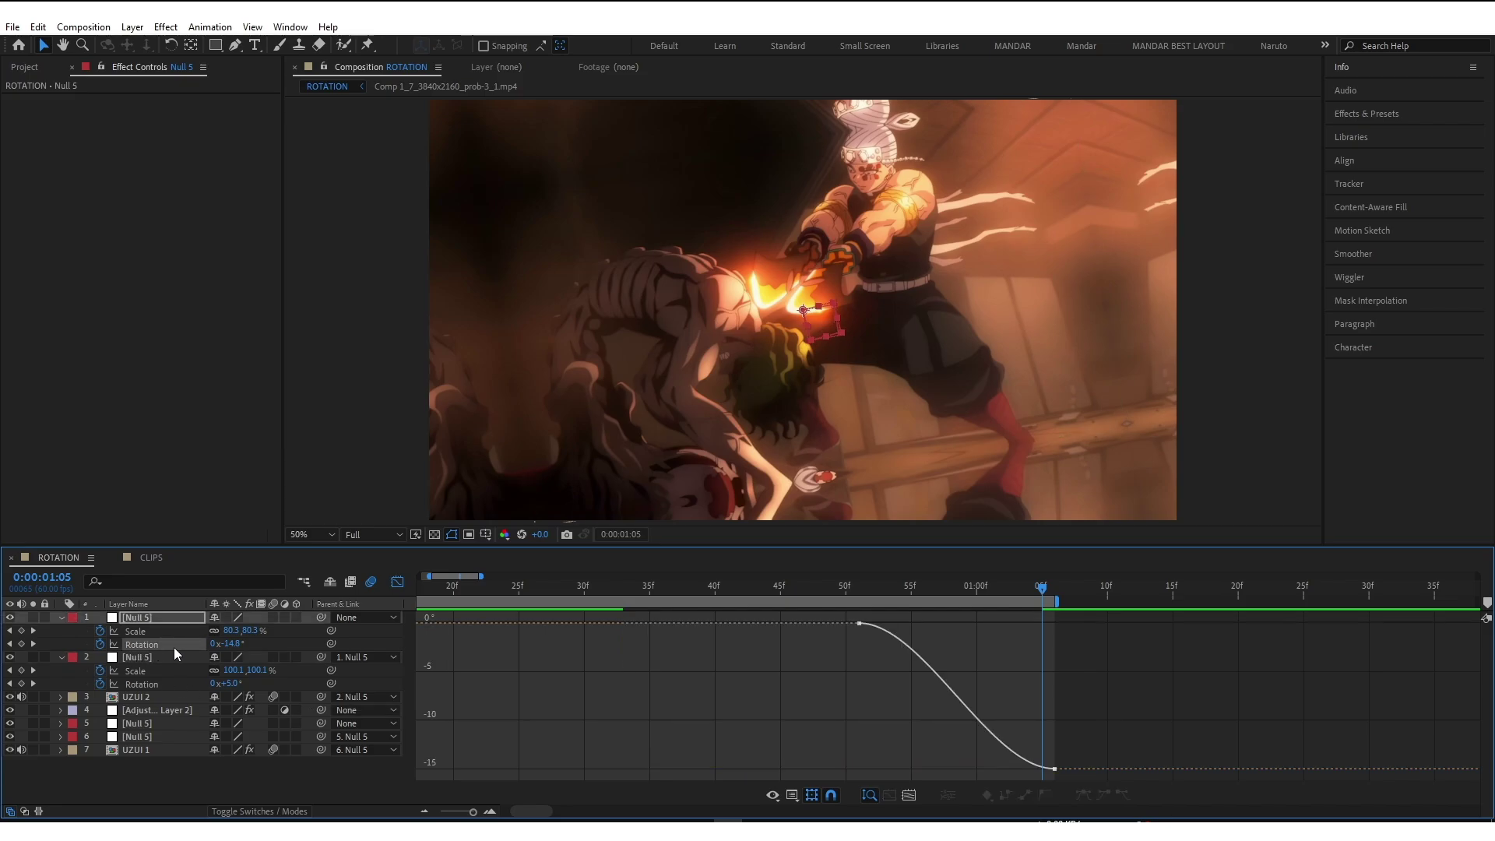
drag(869, 652, 832, 597)
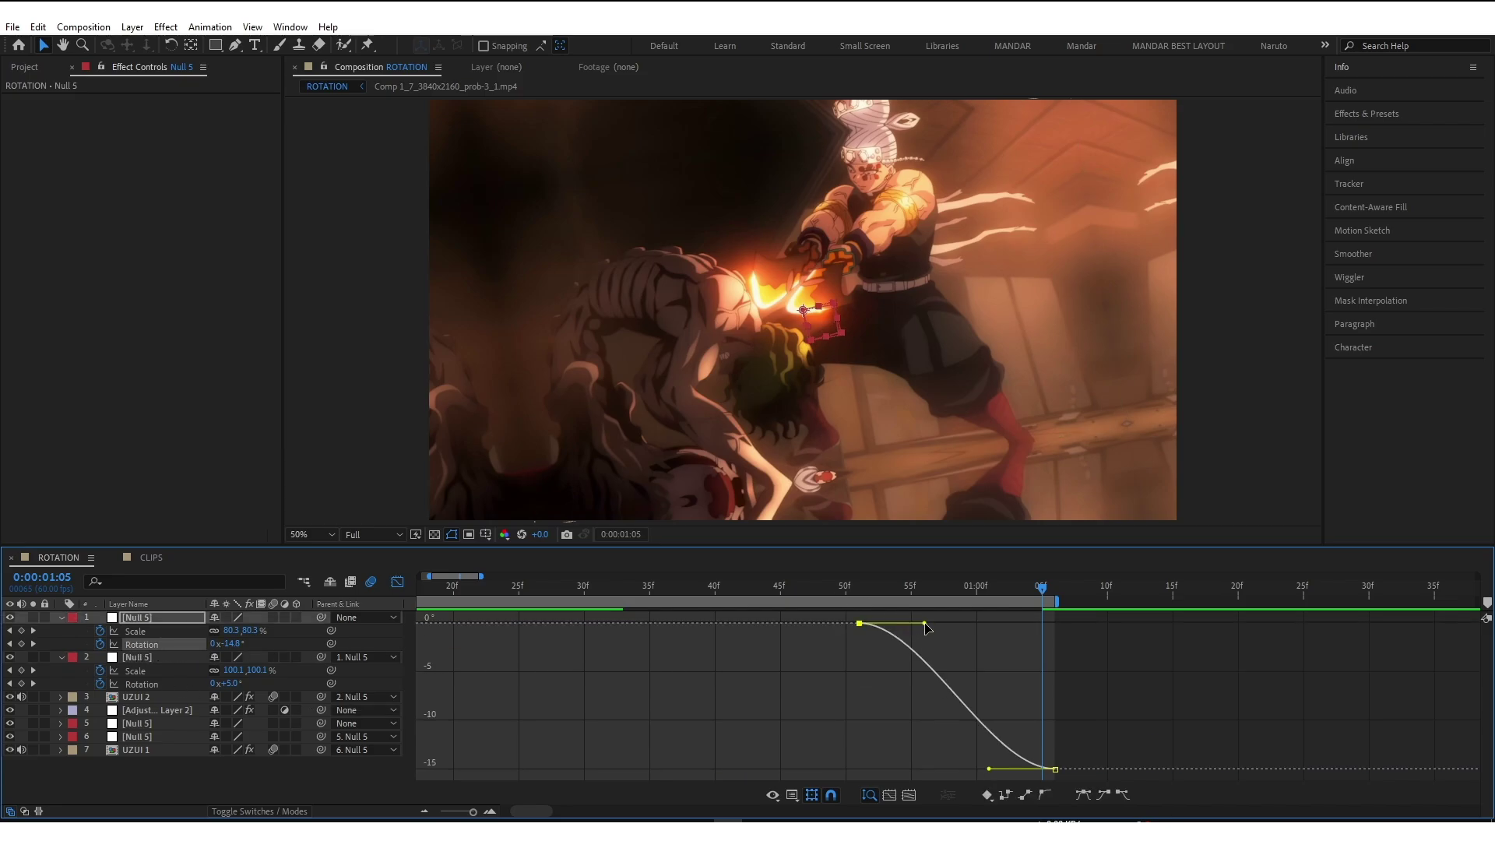
drag(926, 627, 1047, 626)
drag(989, 768, 1045, 625)
Give the short top null's Scale curve the same flat start and steep final drop, and return to the layer bar view
click(156, 631)
drag(933, 696, 1097, 782)
drag(990, 771, 1109, 628)
drag(924, 623, 1047, 628)
click(397, 582)
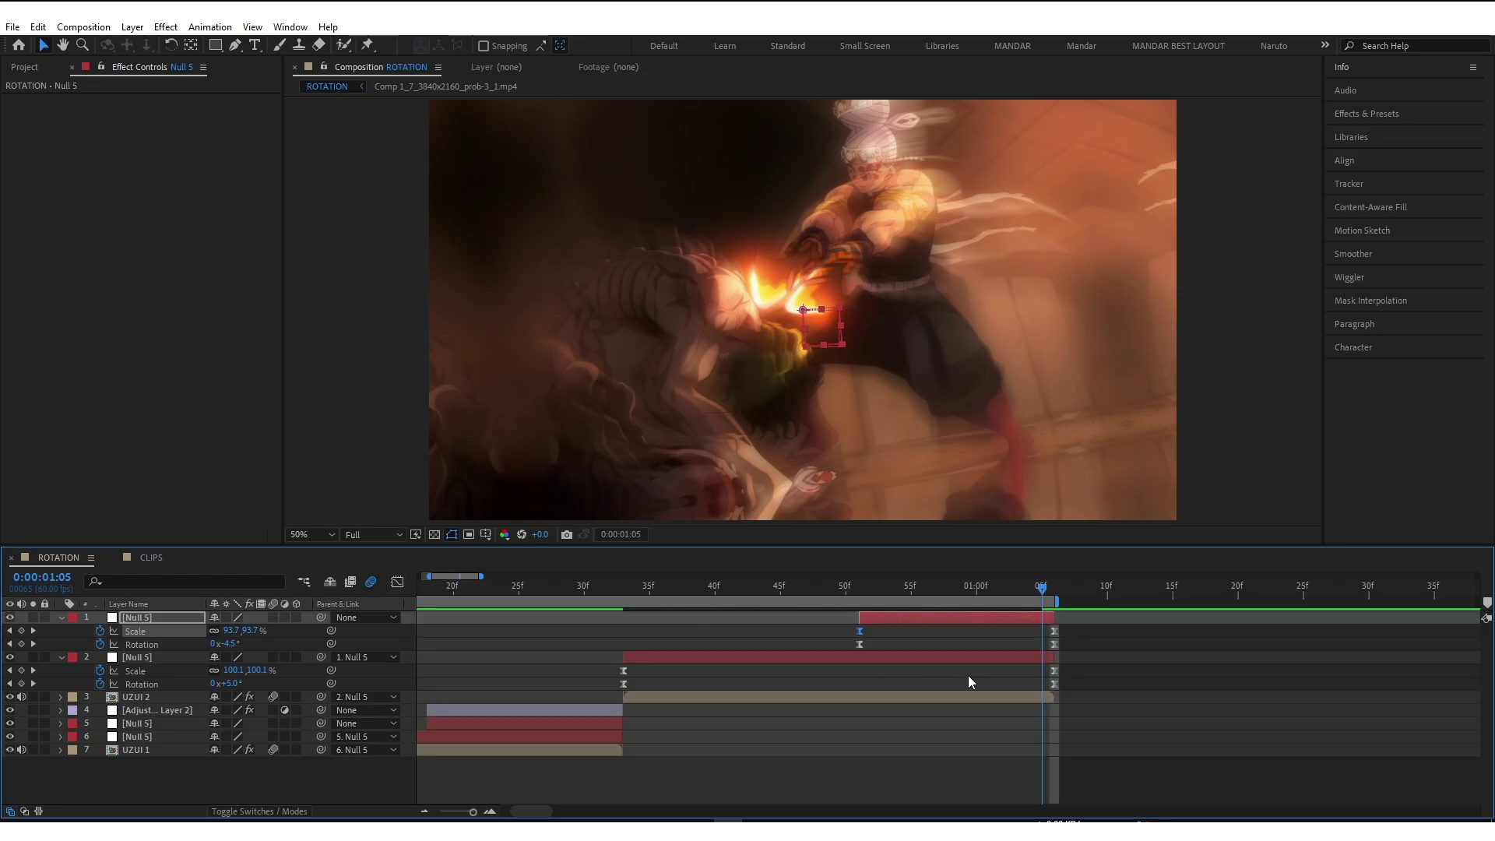
Collapse the keyframed properties of all layers
click(935, 731)
key(ctrl+a)
key(u)
click(924, 727)
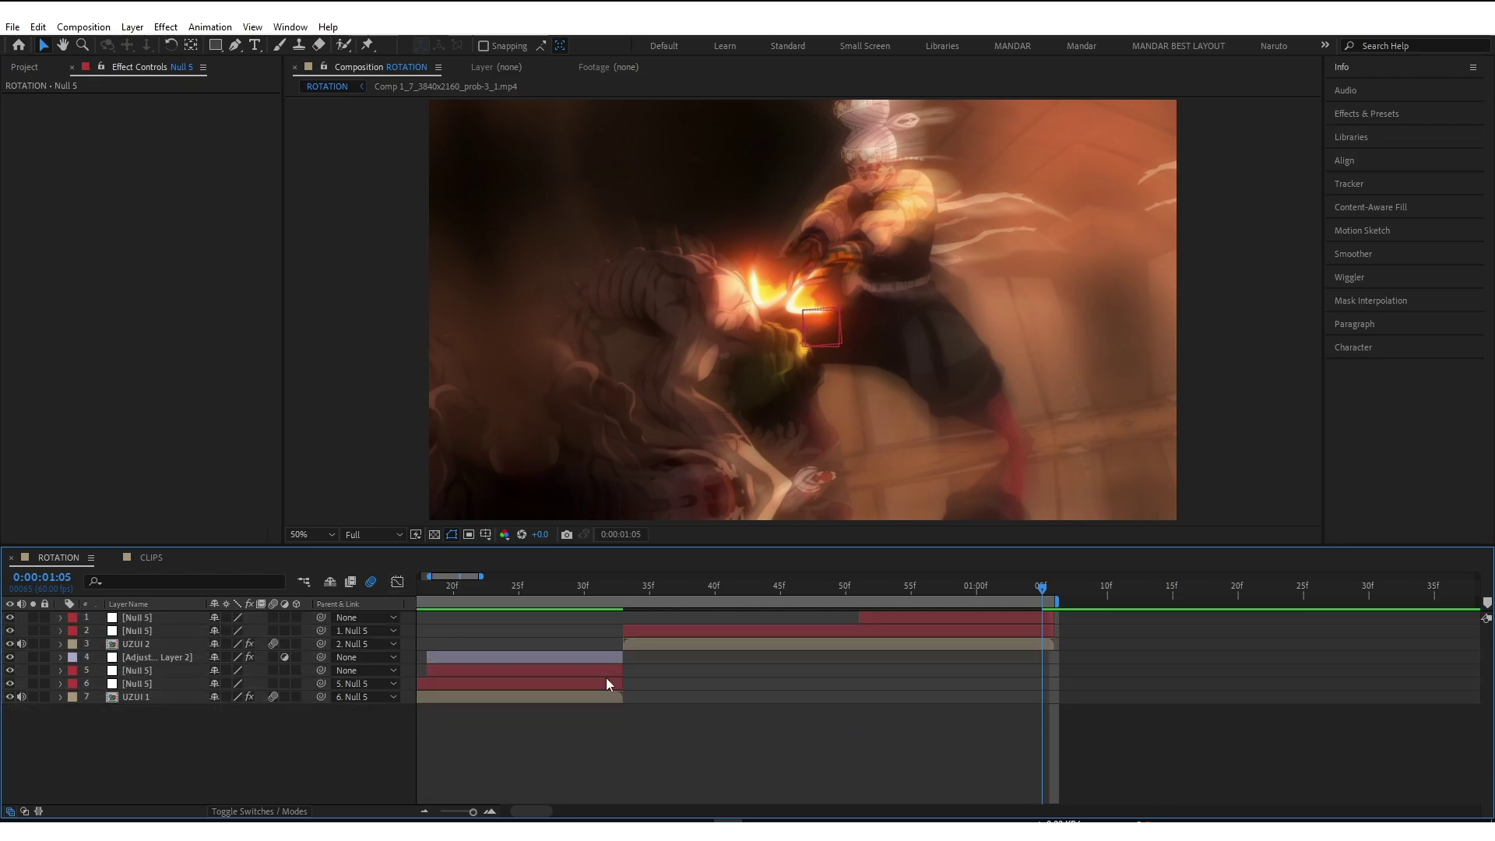
Paste a copy of the FishEye Warp adjustment layer above the short top null and align it with that null's span
key(minus)
key(minus)
click(526, 591)
click(507, 657)
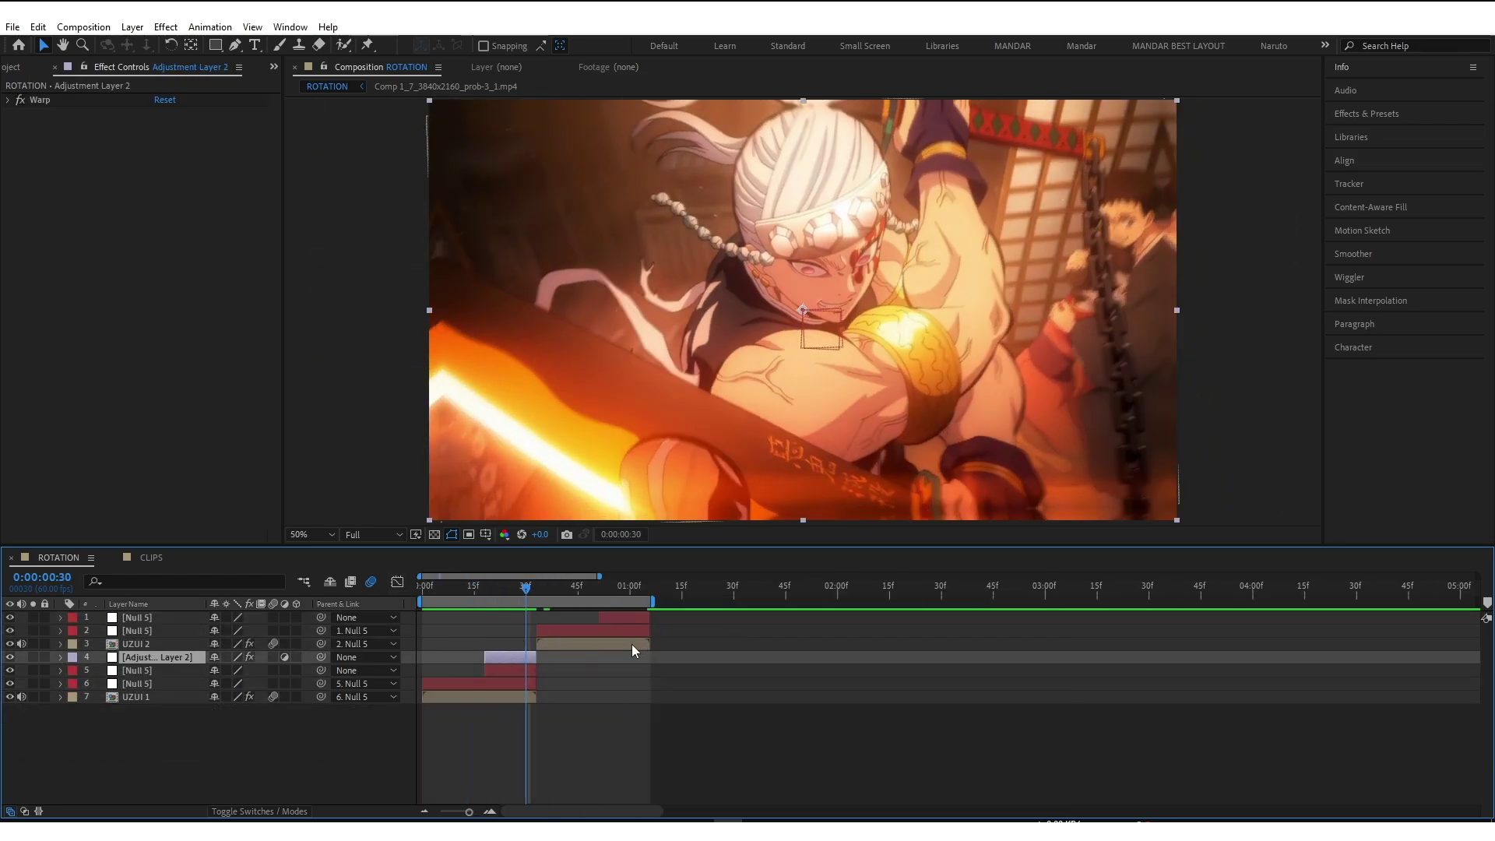
click(605, 619)
key(ctrl+v)
drag(505, 619, 615, 620)
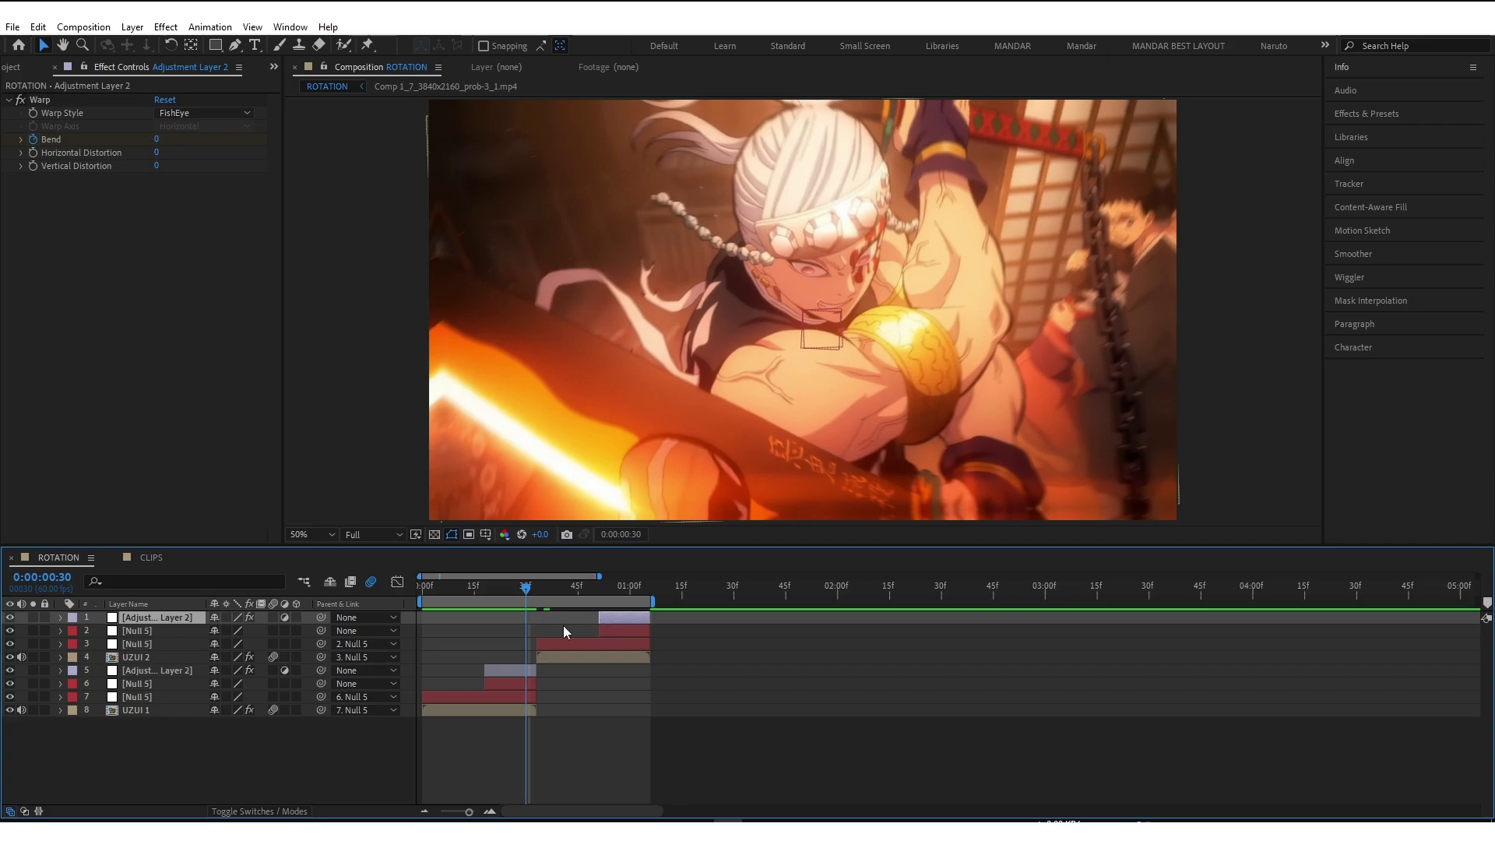
Preview the composition from frame 0
key(Home)
key(equal)
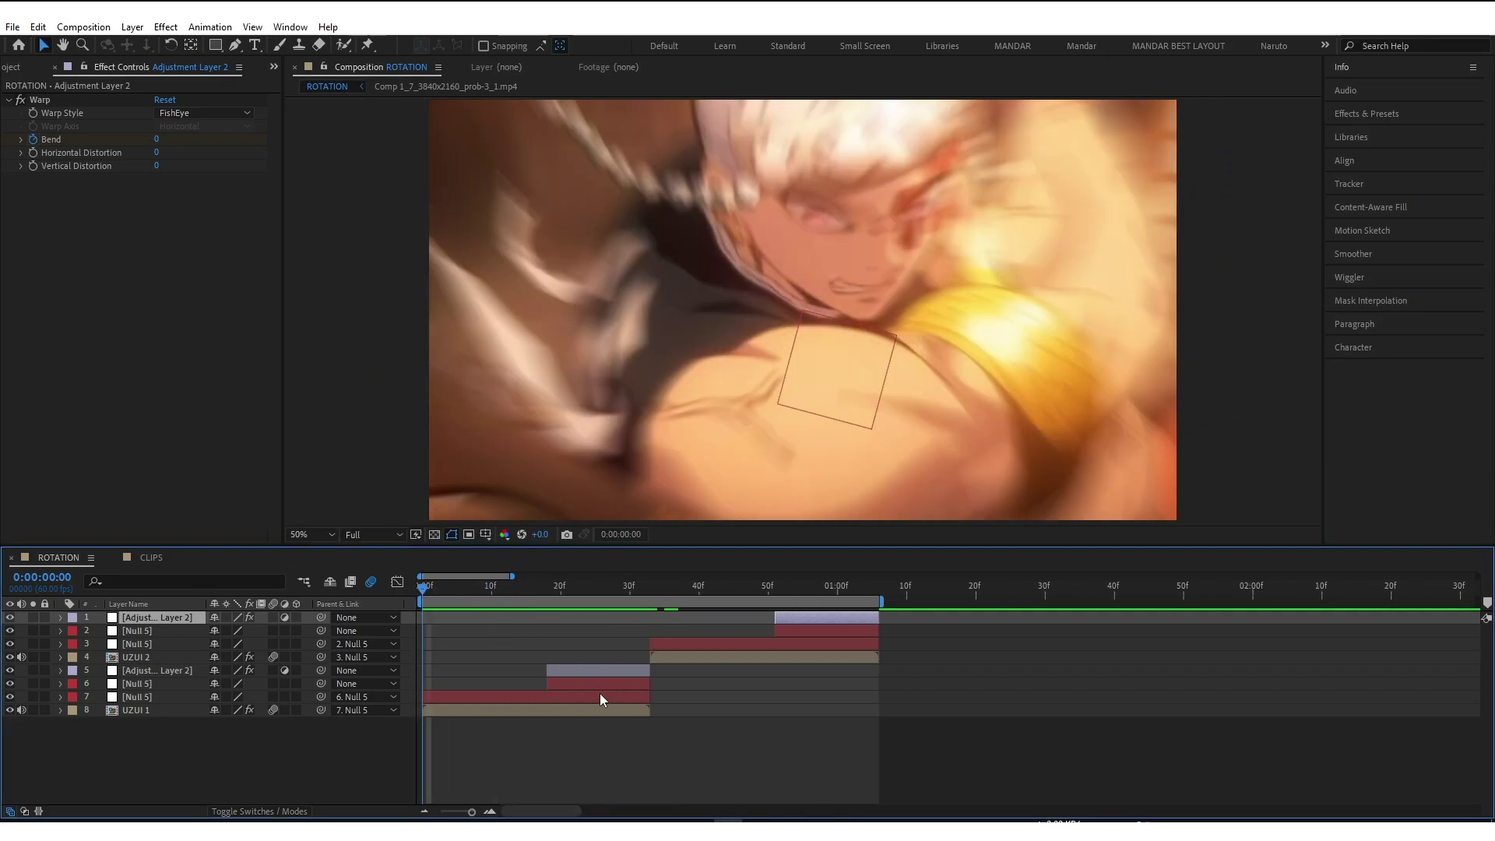
key(space)
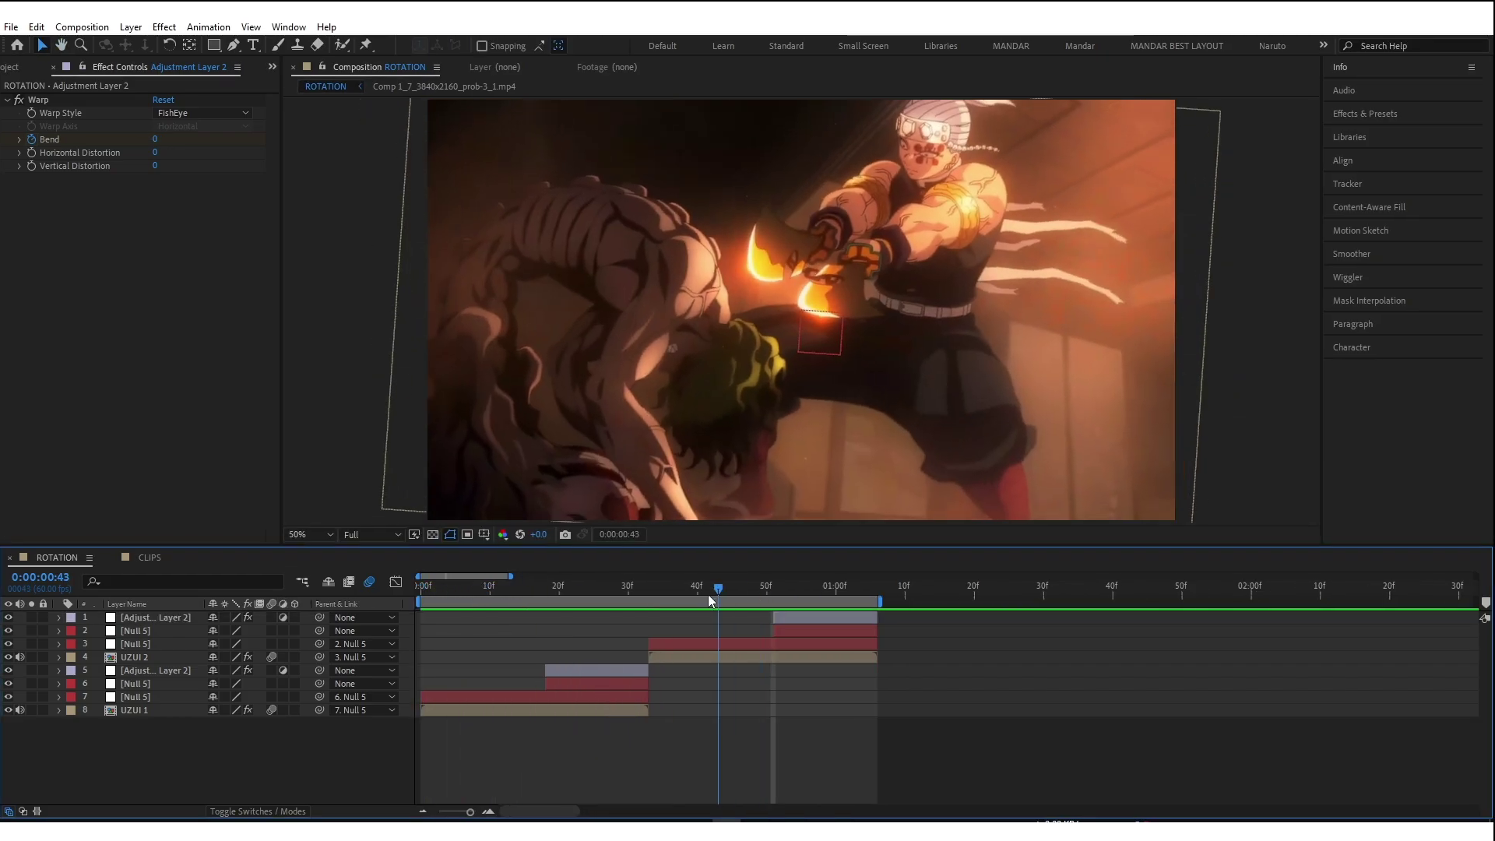
Add a new adjustment layer directly above the full-length UZUI 2 null
click(661, 645)
right_click(303, 752)
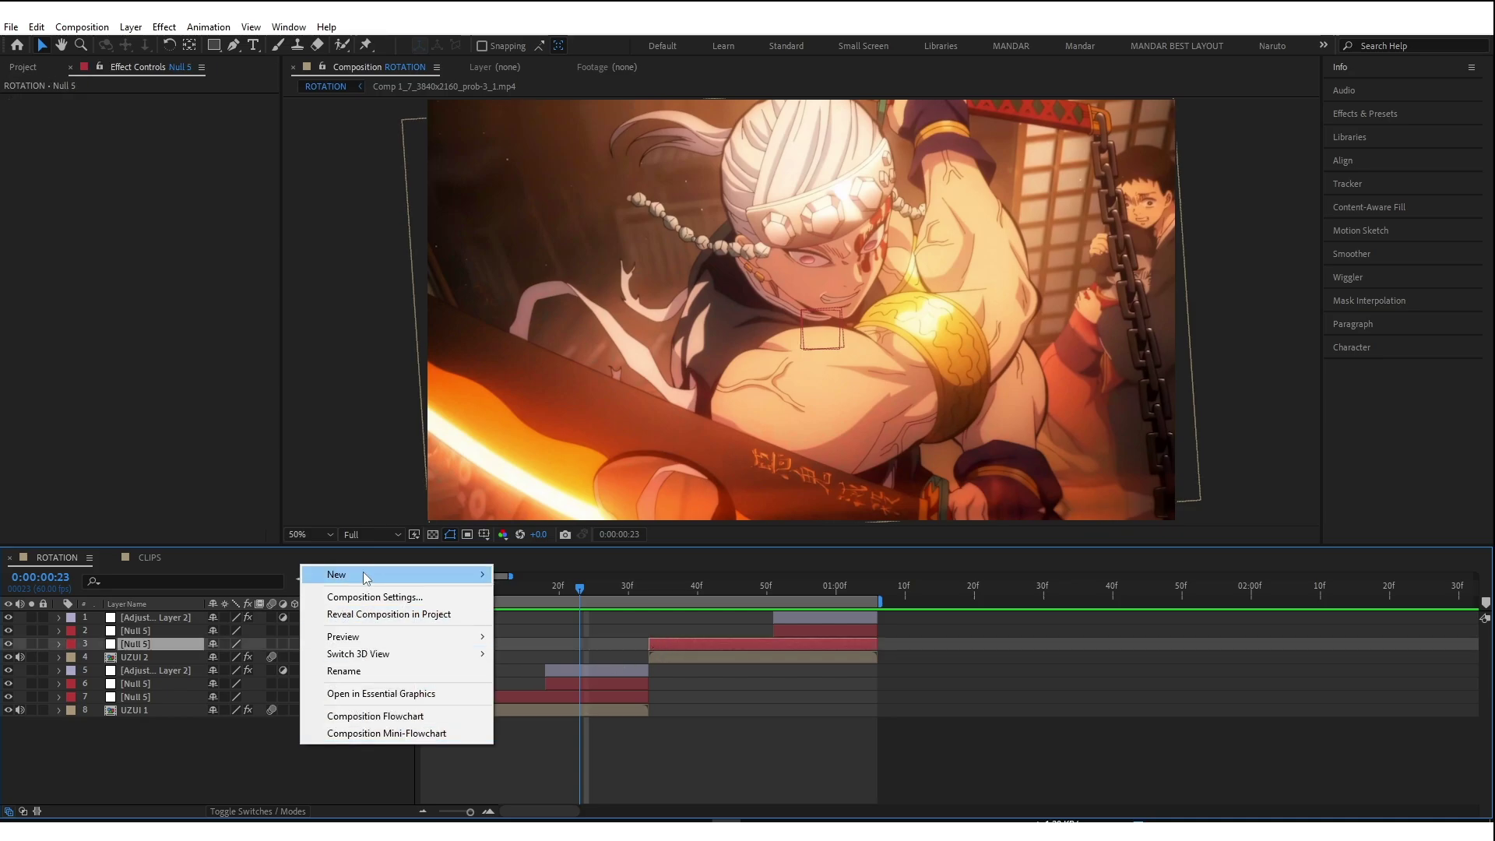
mouse_move(335, 574)
click(557, 685)
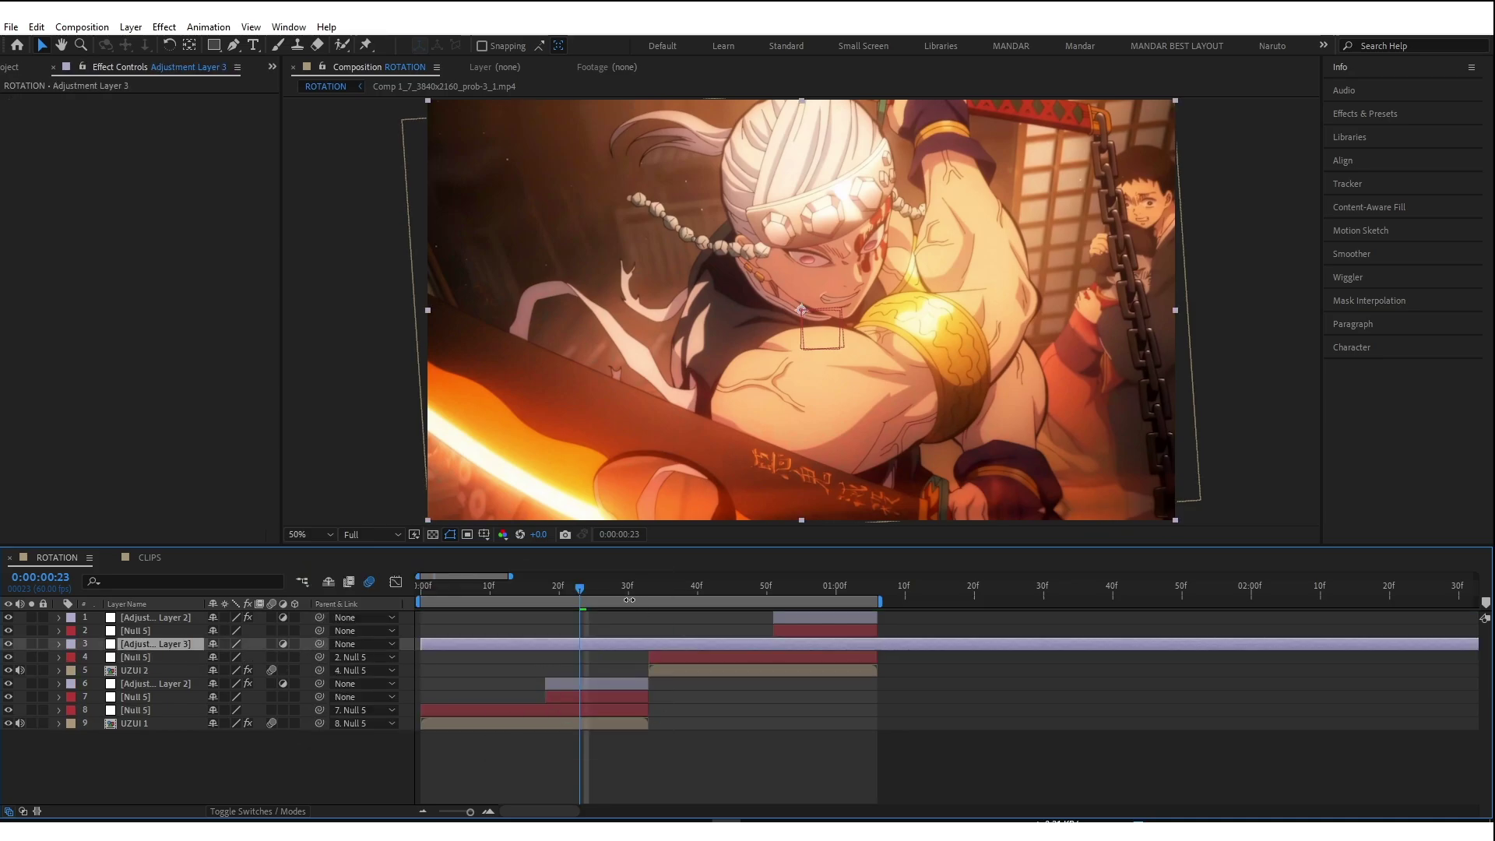
Trim the new adjustment layer to span the cut between the clips, from frame 28 to frame 38
click(615, 590)
key(ctrl+shift+d)
key(Delete)
drag(644, 589, 585, 589)
click(688, 643)
key(ctrl+shift+d)
key(Delete)
key(equal)
click(664, 592)
click(654, 594)
click(725, 593)
click(721, 644)
key(alt+bracketright)
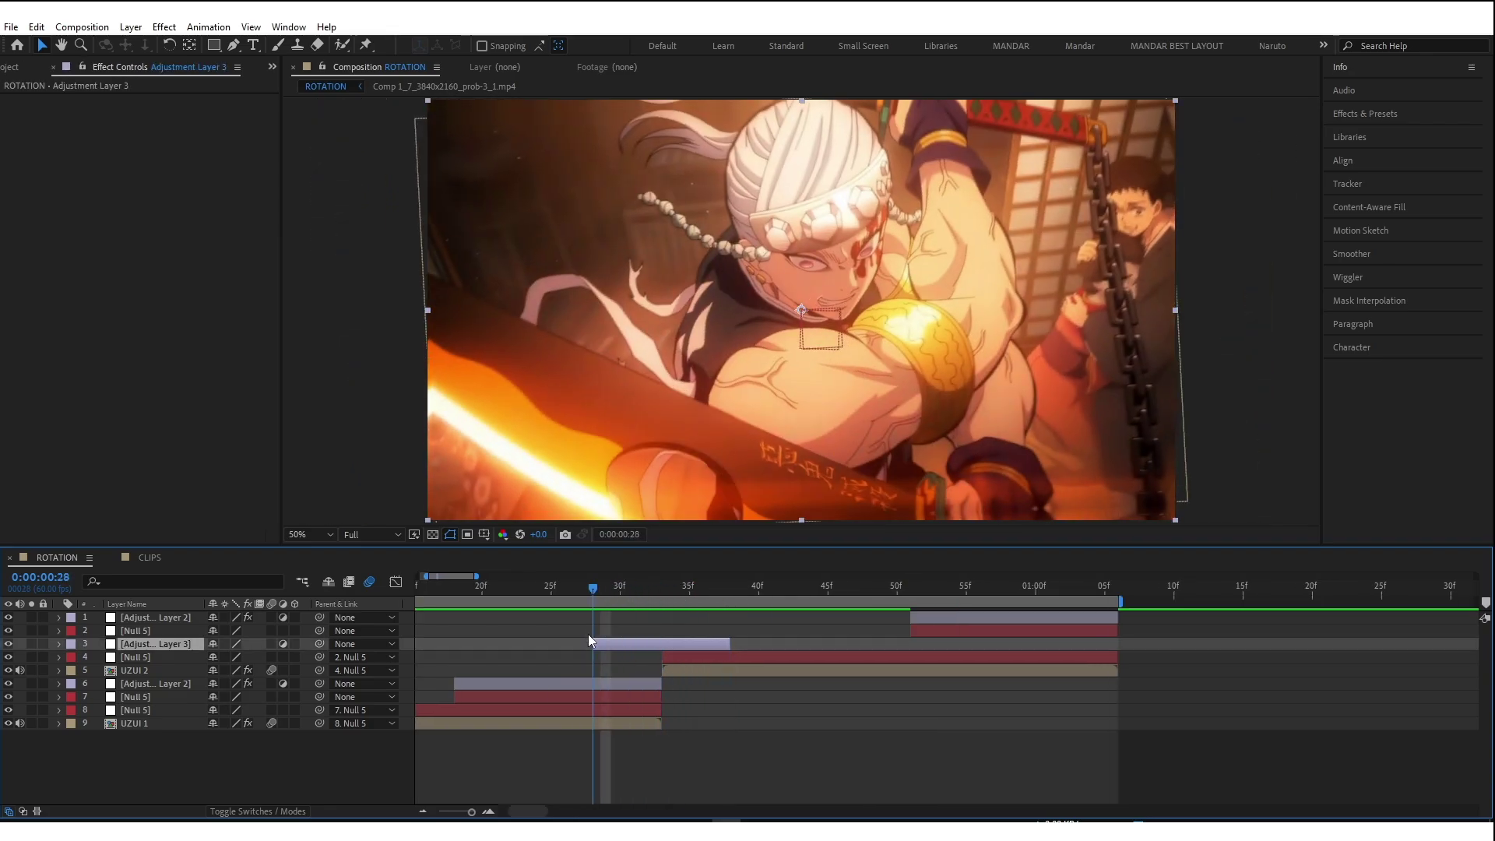
Apply the Twitch effect to the new adjustment layer and enable Blur, Color, Light and Slide
key(ctrl+space)
text(twitch)
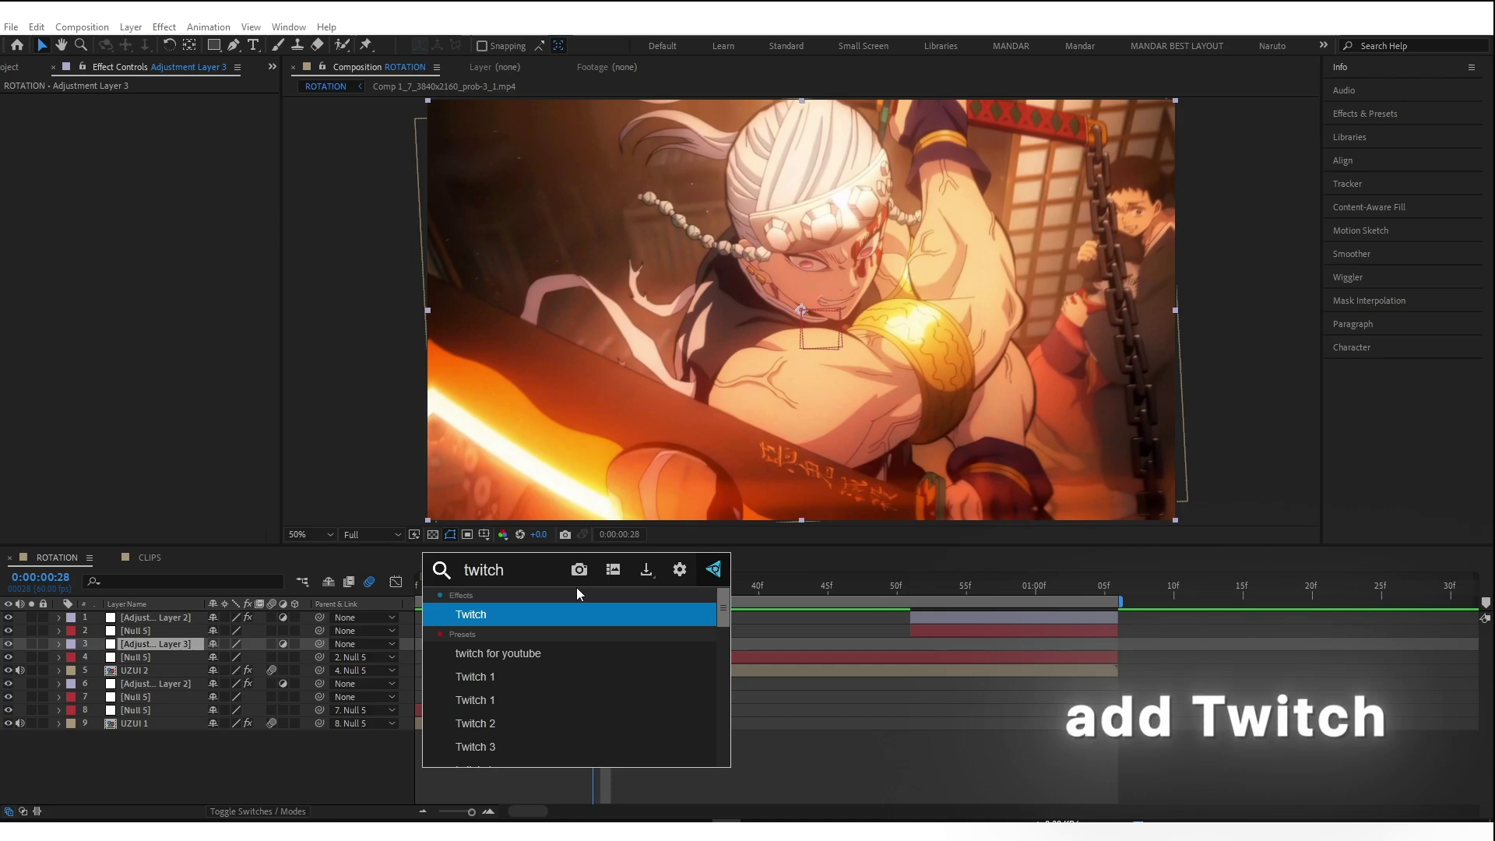
key(Return)
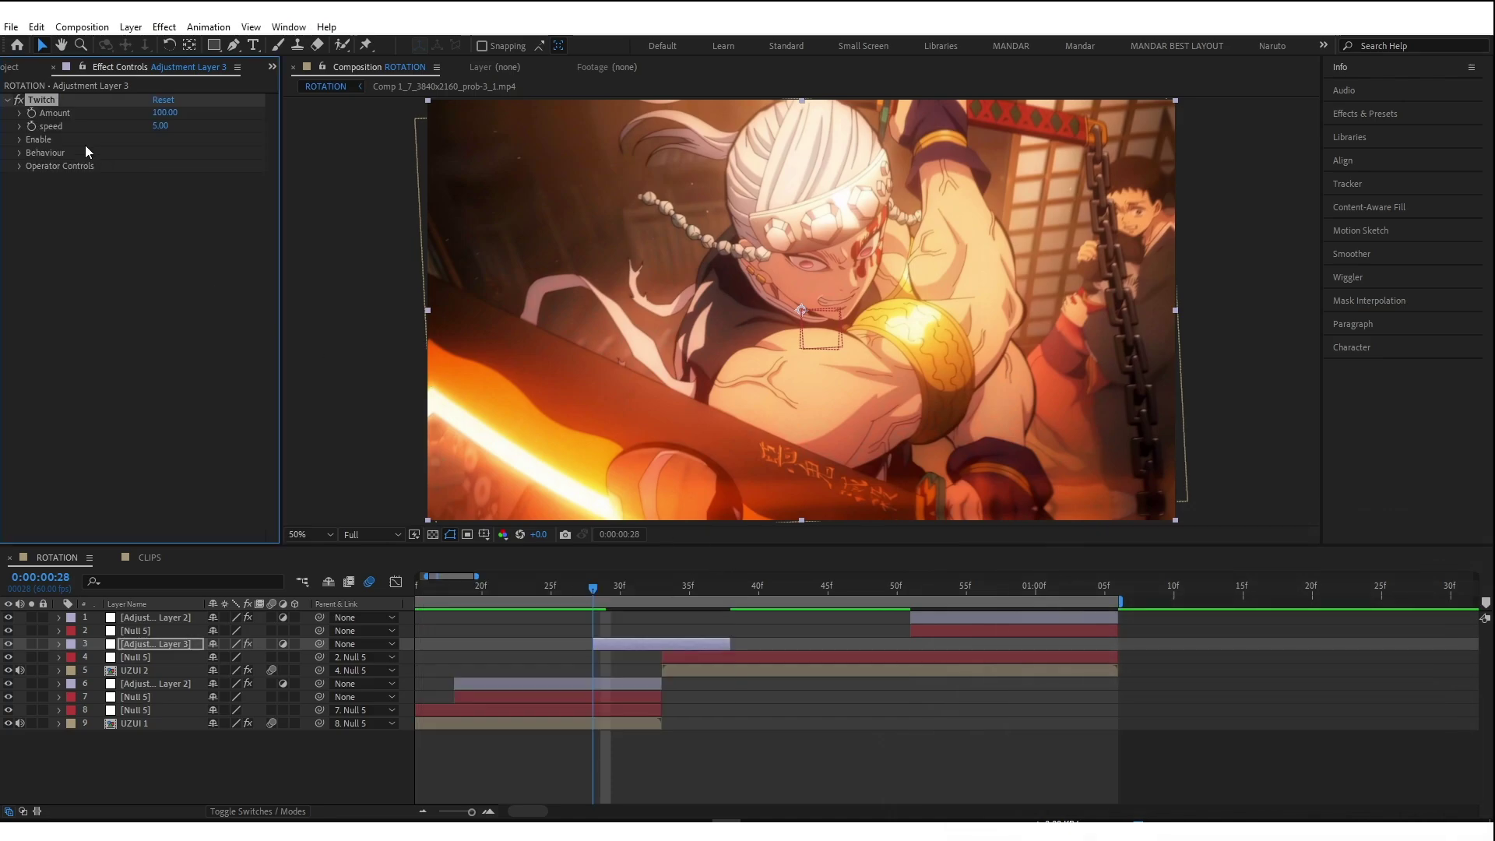
click(20, 140)
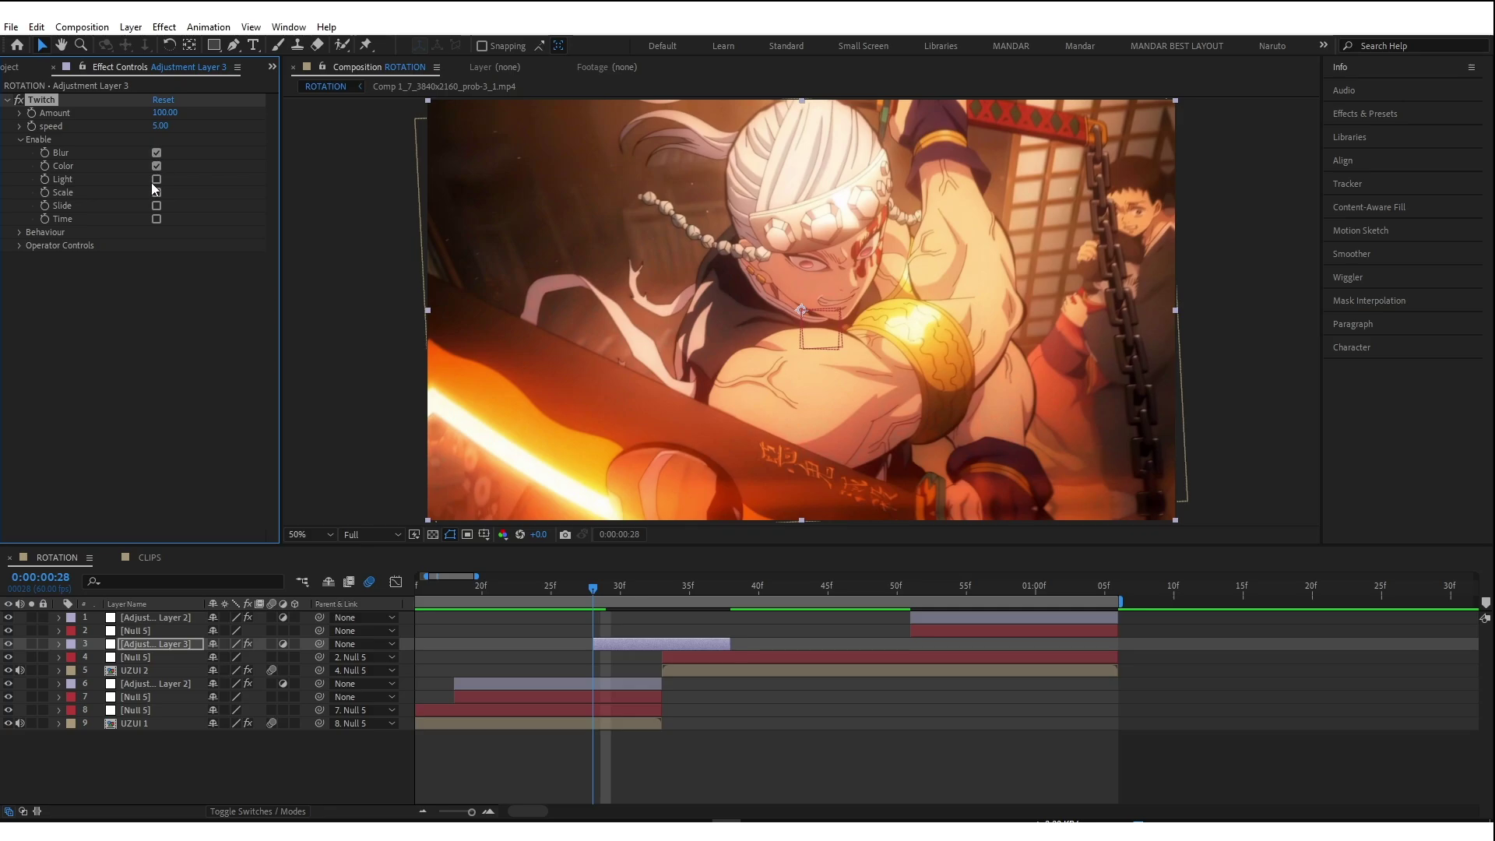
click(156, 206)
Set the Twitch speed to 8 and keyframe its Amount at 65 on frame 33, showing the keyframe in the timeline
click(594, 586)
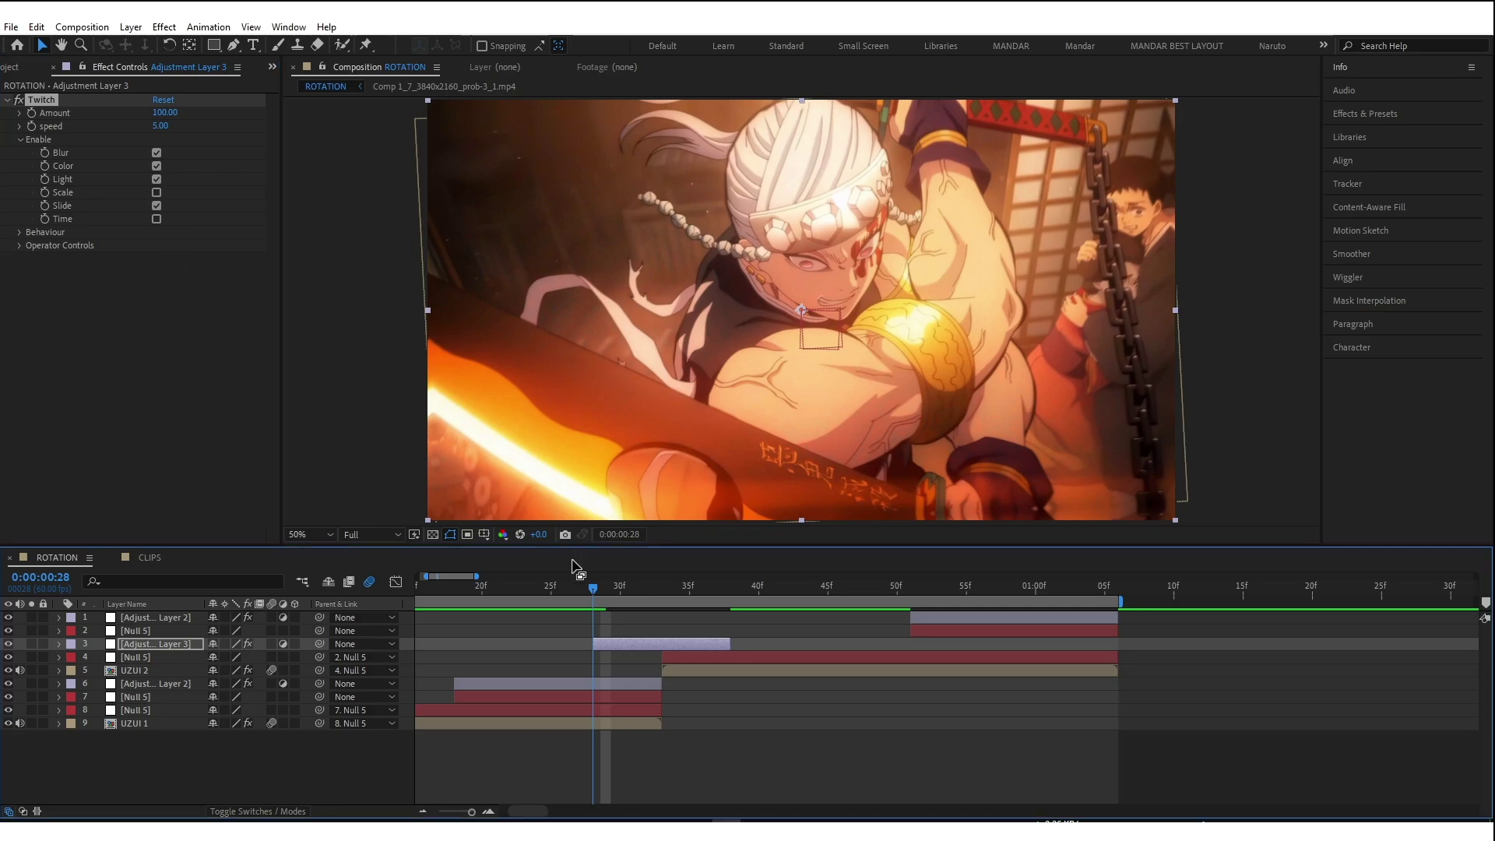
drag(593, 585, 662, 585)
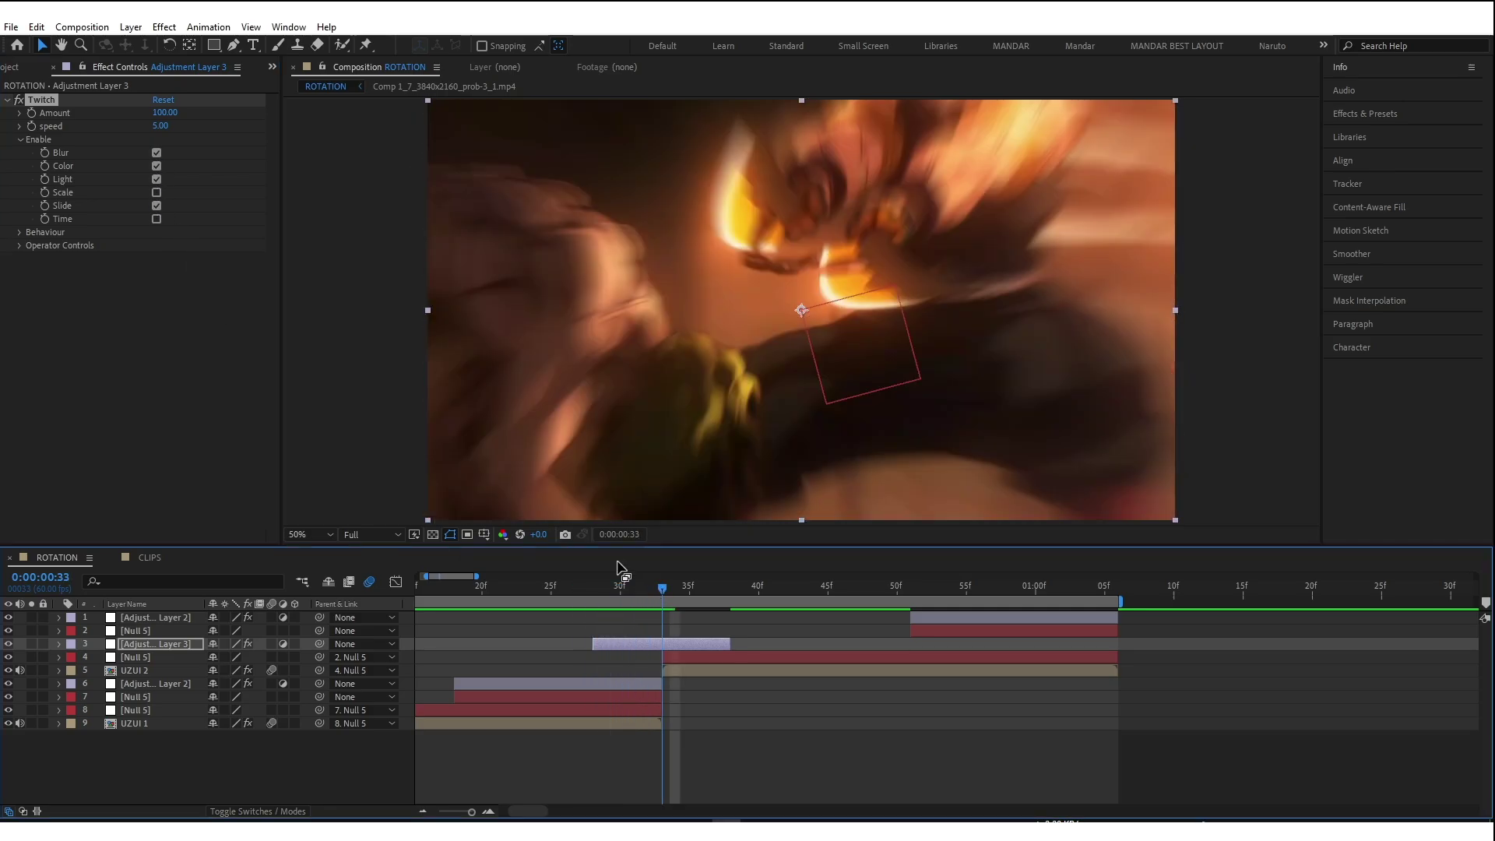
click(159, 126)
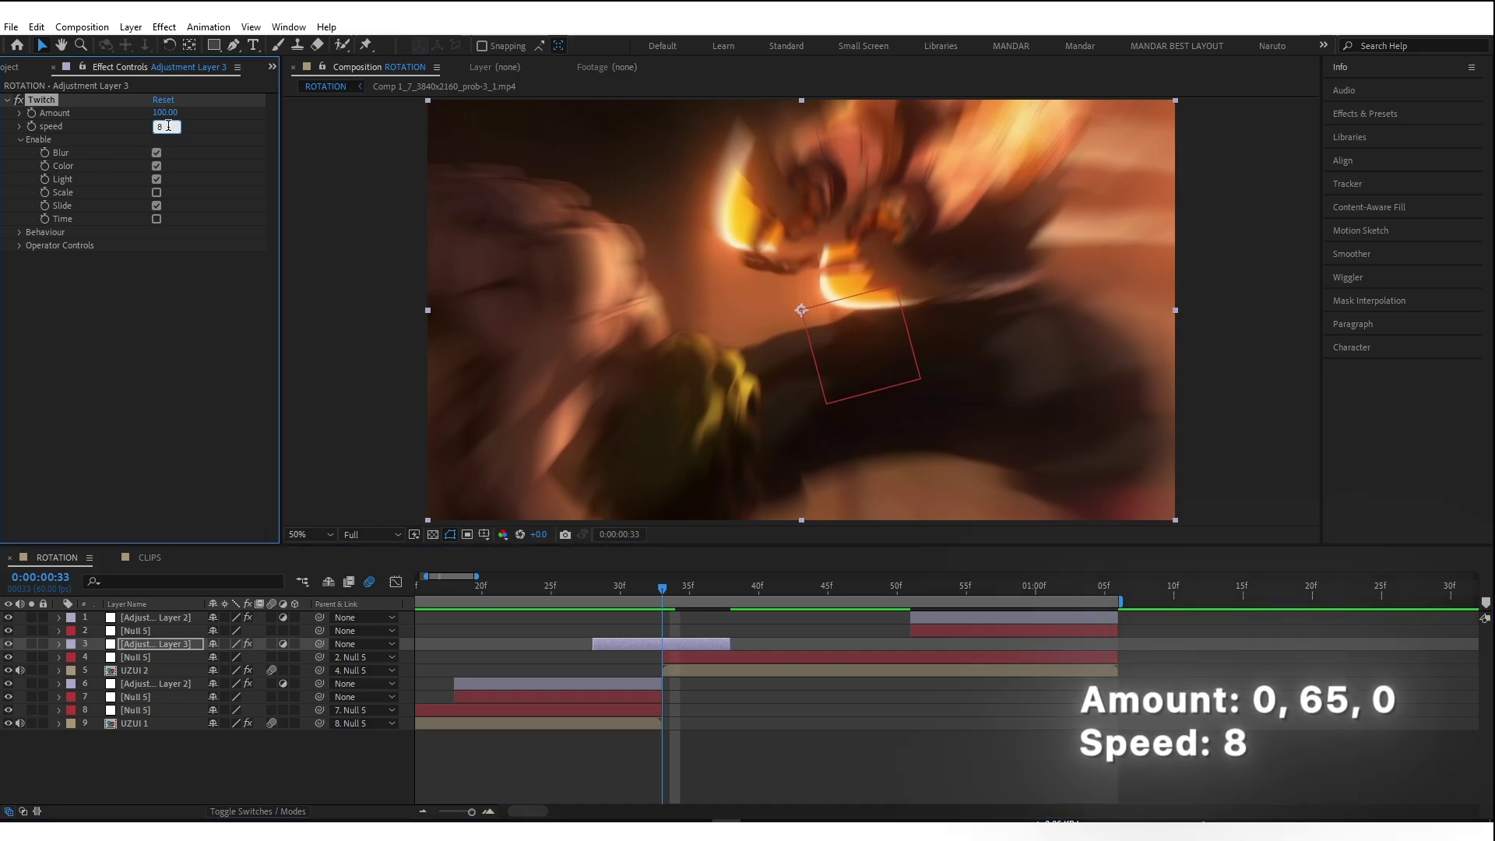
click(166, 113)
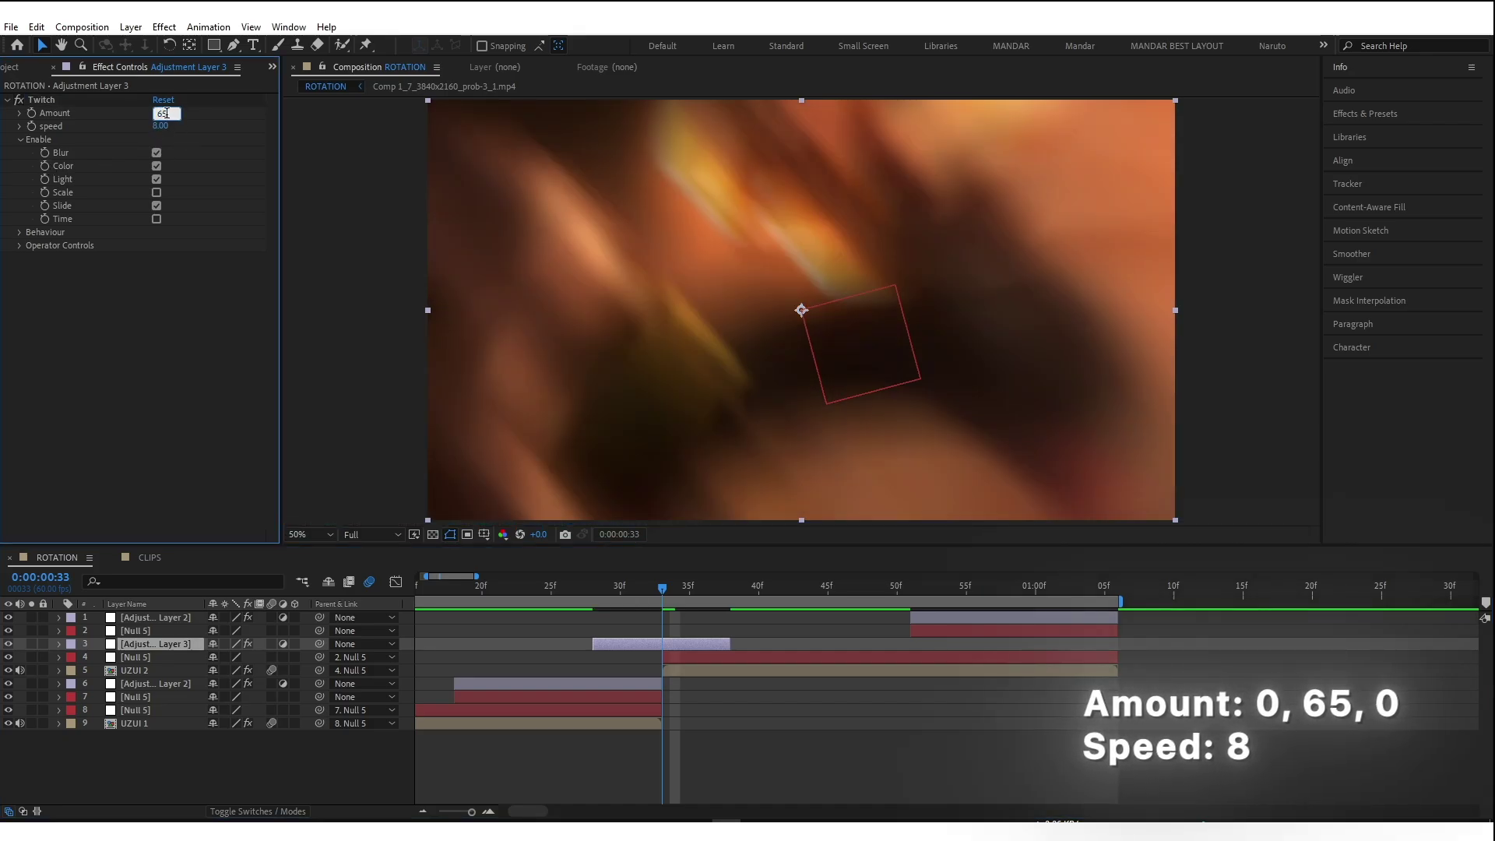
text(65)
key(Return)
click(34, 114)
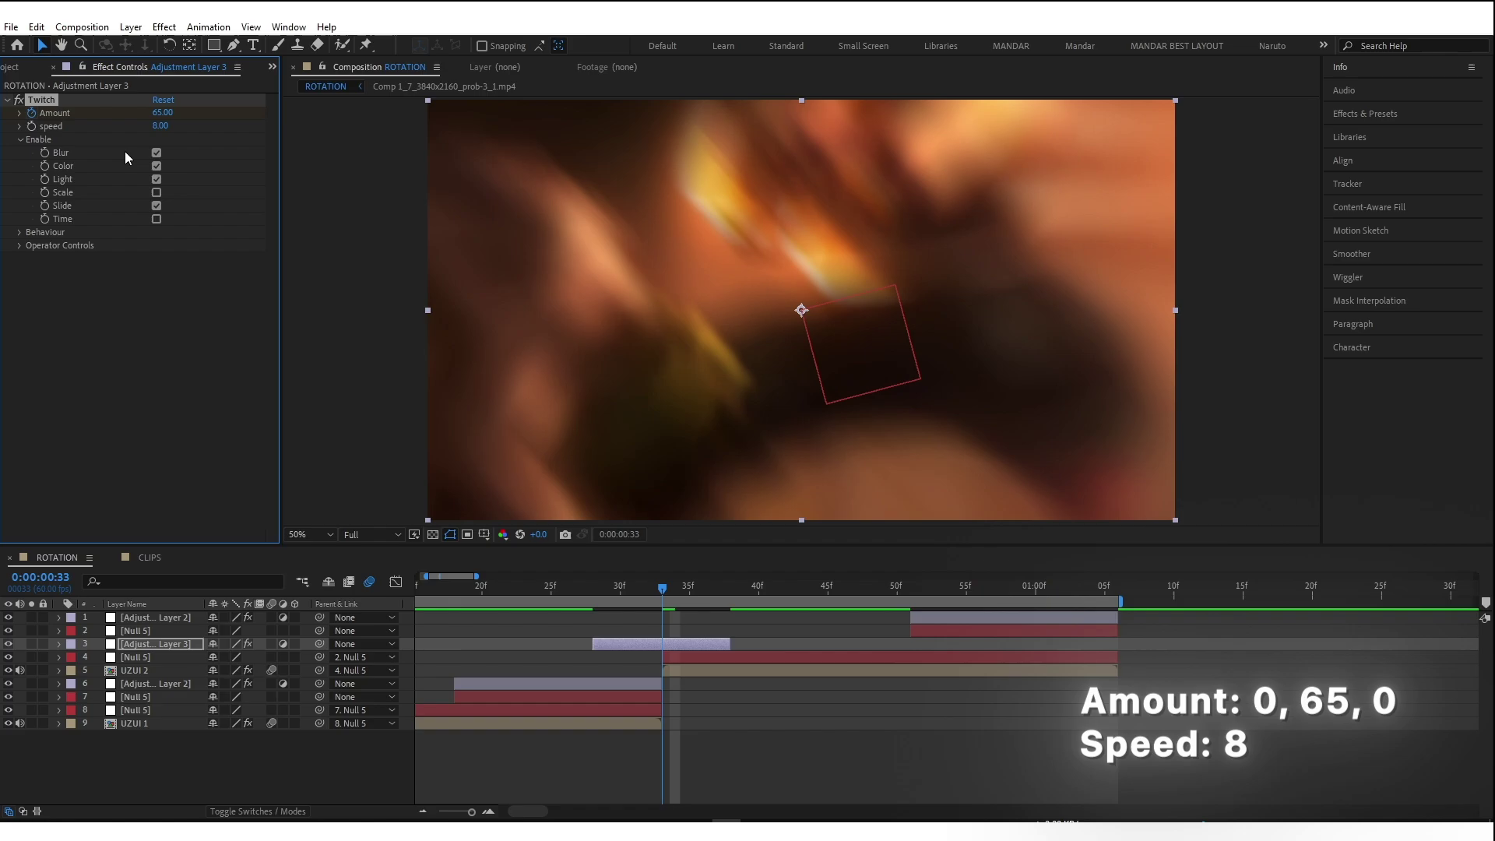
key(u)
Add Twitch Amount keyframes of 0 at frames 38 and 28
drag(670, 586, 728, 589)
click(163, 113)
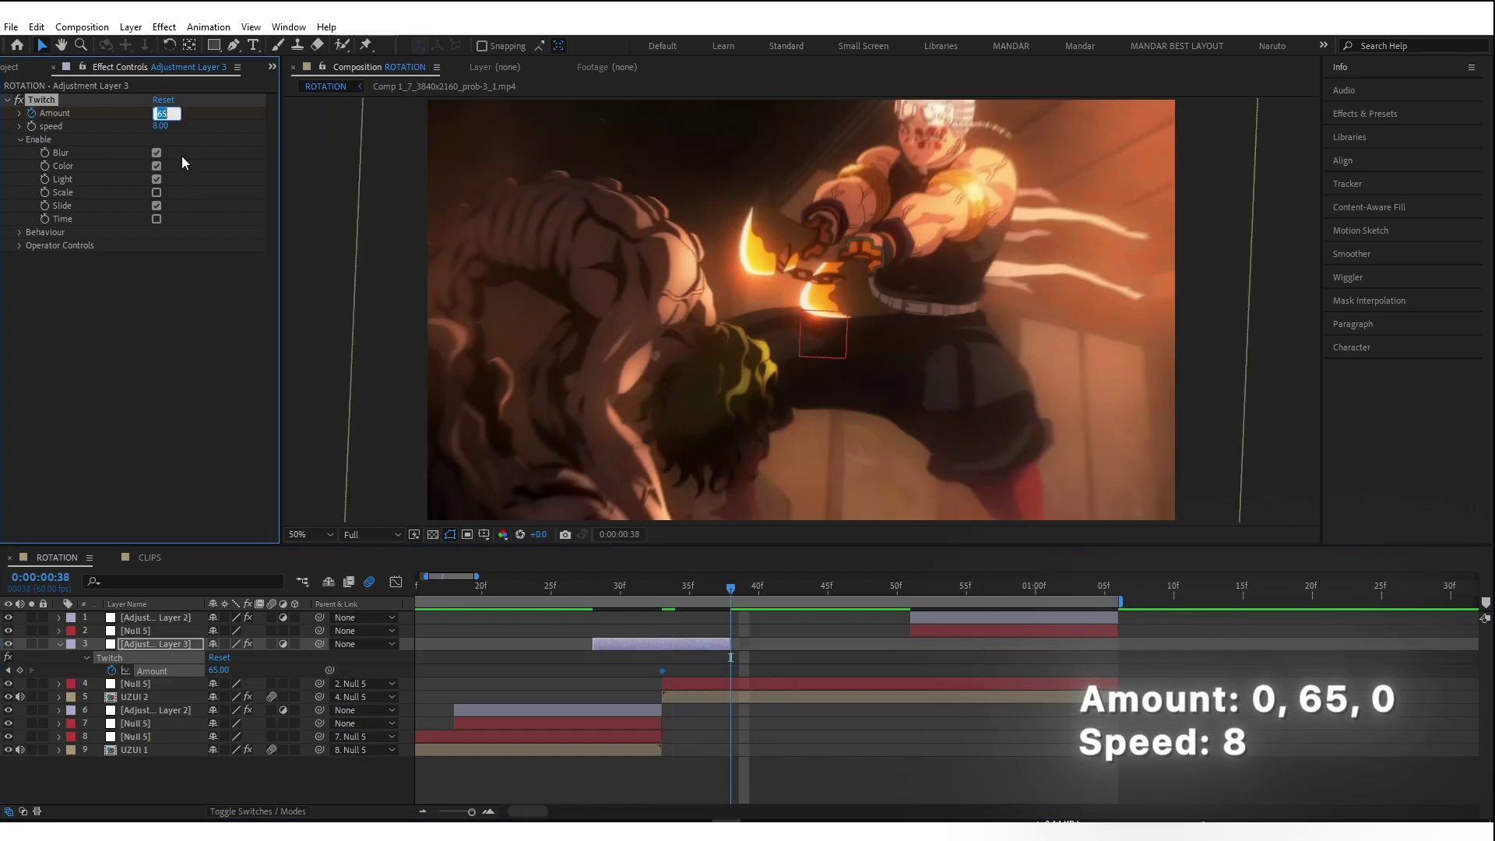
text(0)
key(Return)
key(j)
click(594, 587)
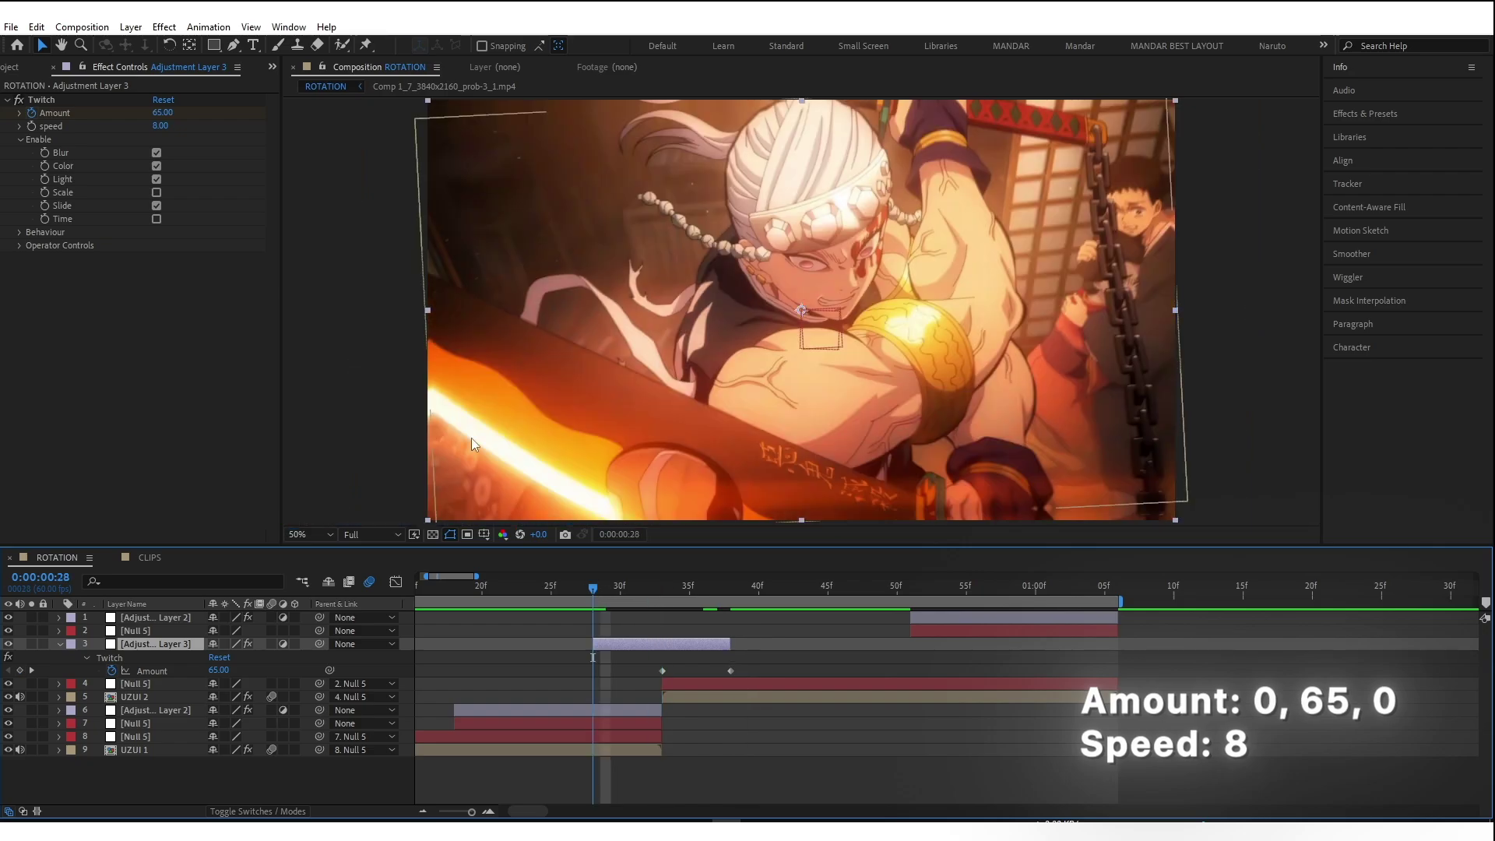
click(163, 114)
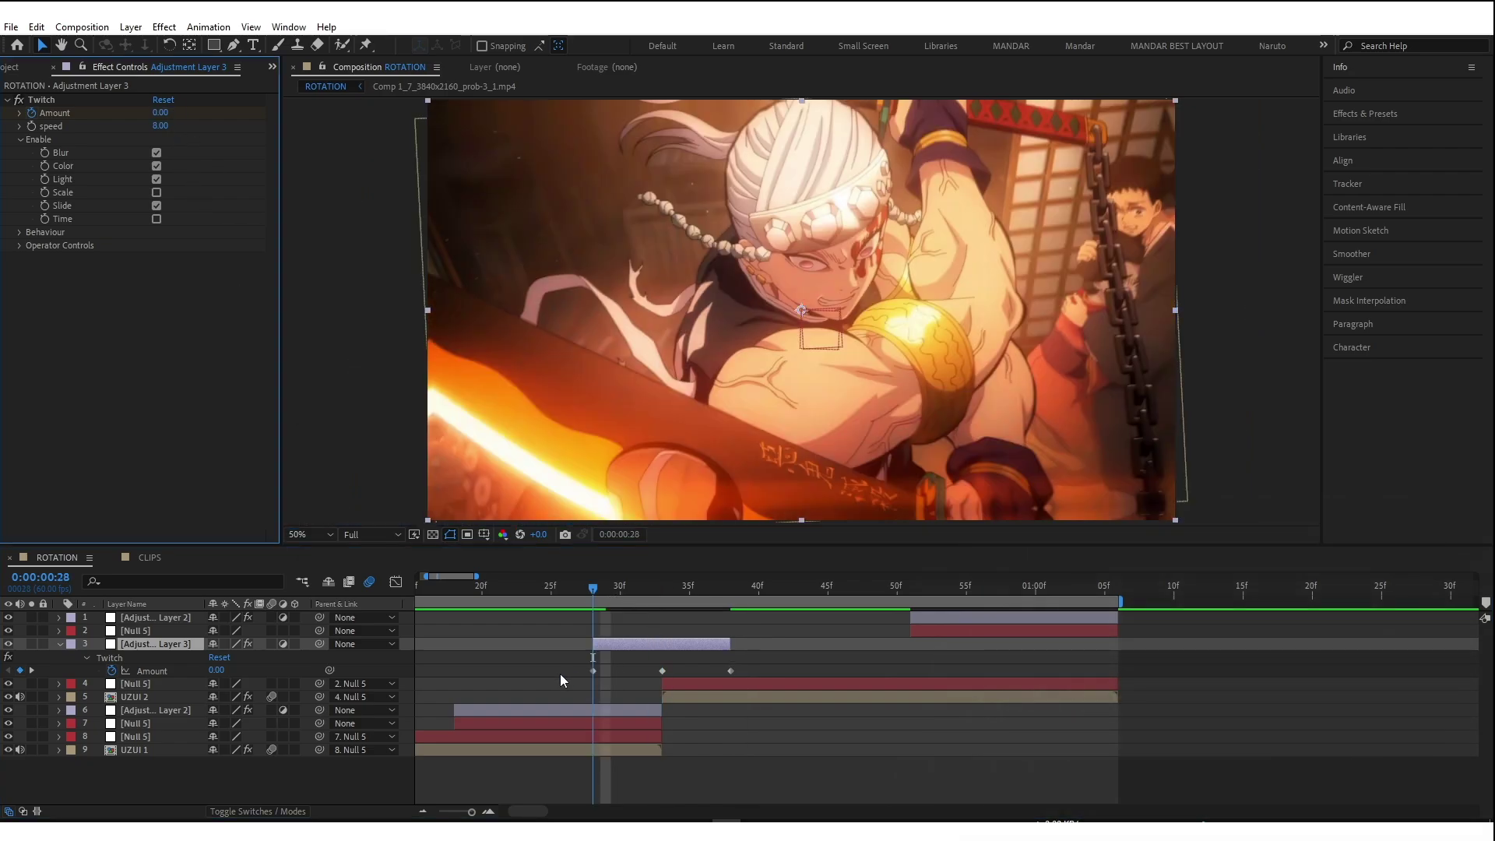
Set the Twitch effect's Slide Direction to 270° in the Slide operator controls
click(20, 246)
click(32, 312)
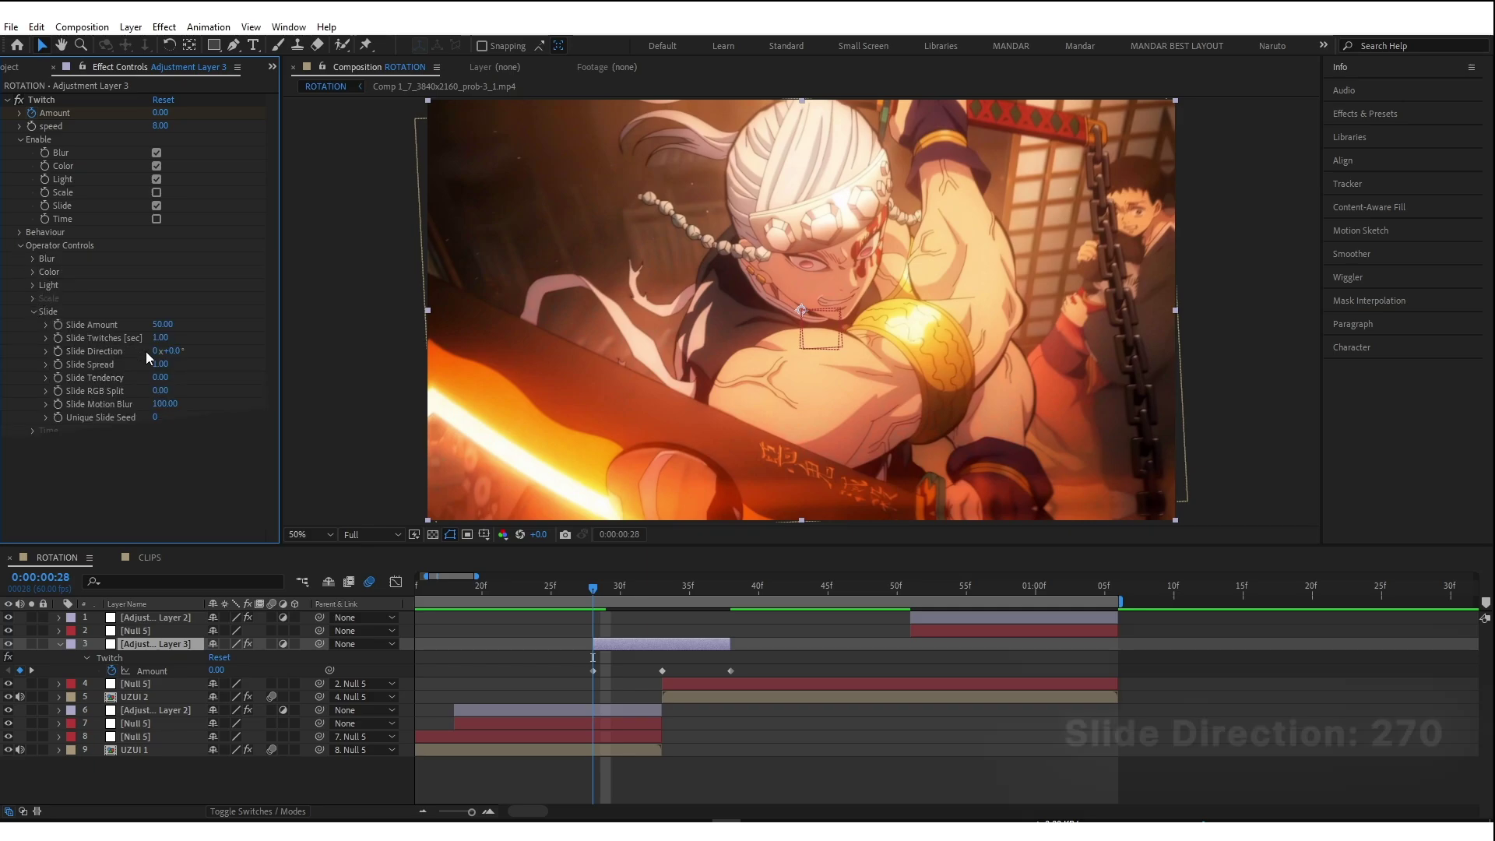
click(172, 352)
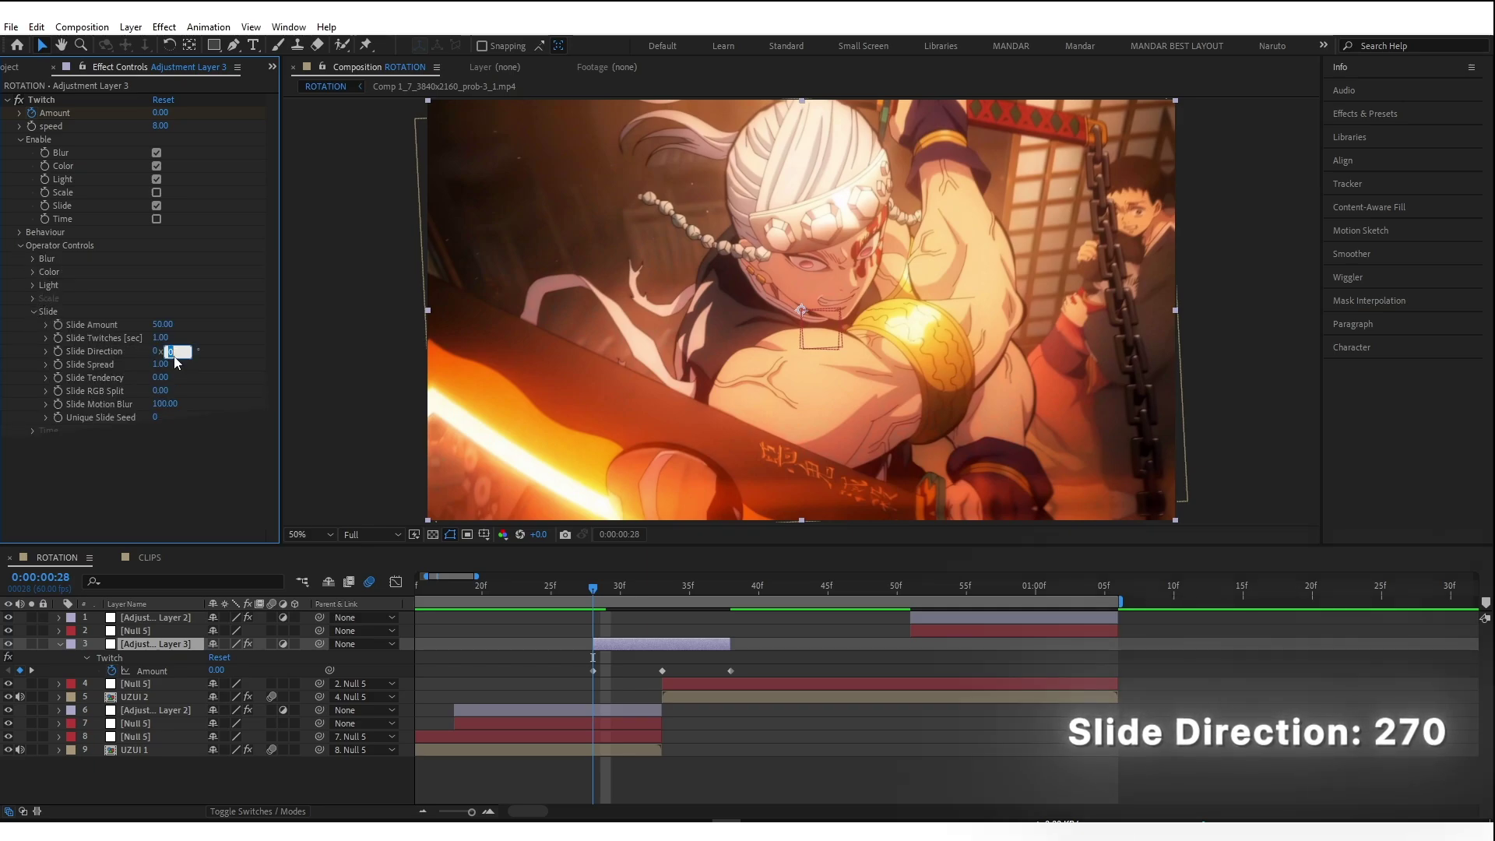
text(270)
key(Return)
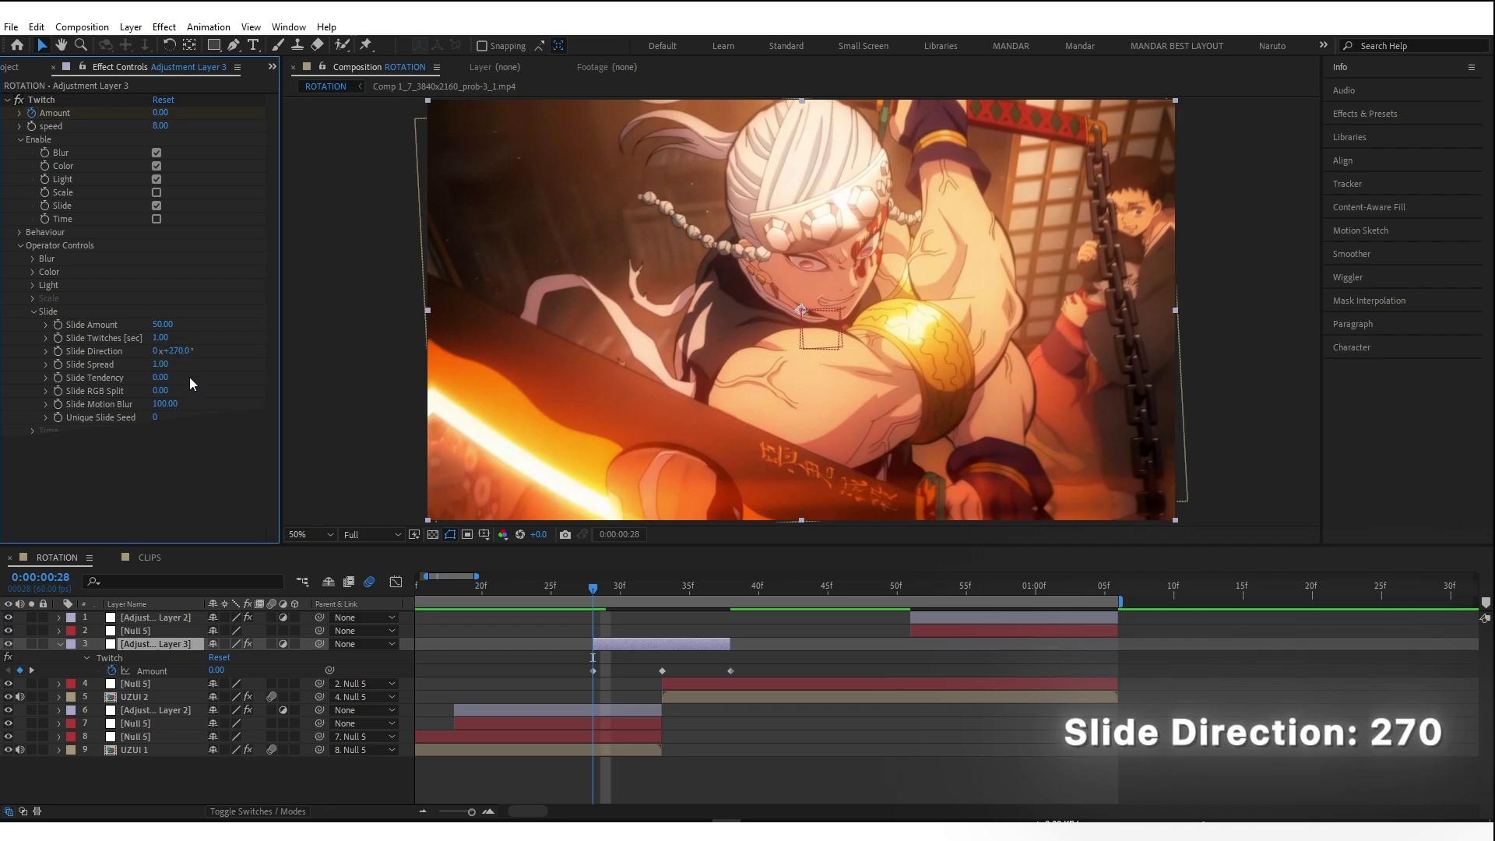
Easy-ease the three Twitch Amount keyframes and shape their value curve into a sharp peak at frame 33
click(662, 590)
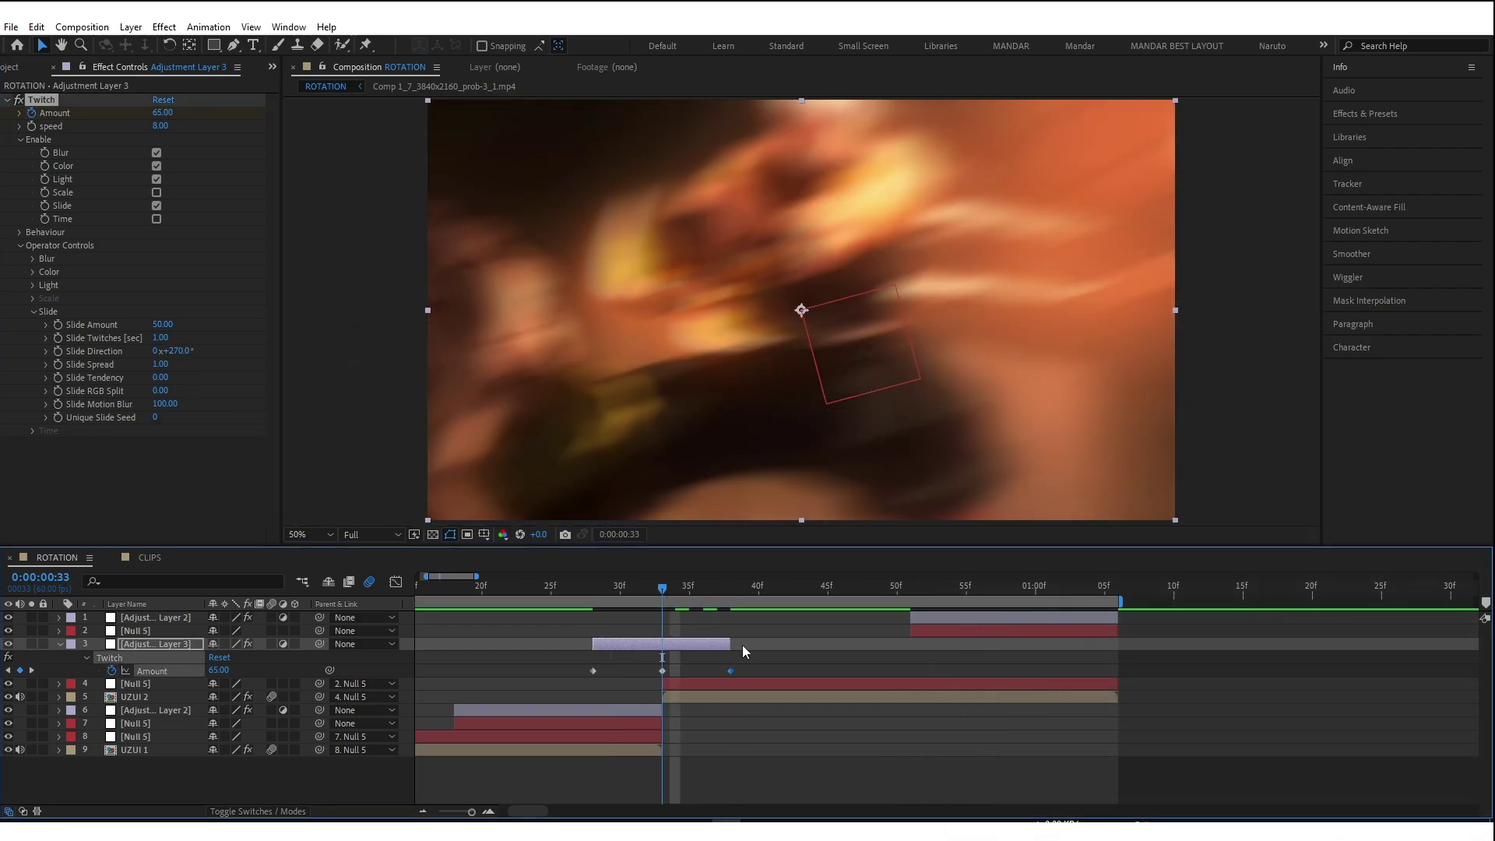
drag(742, 644, 530, 675)
key(F9)
key(shift+F3)
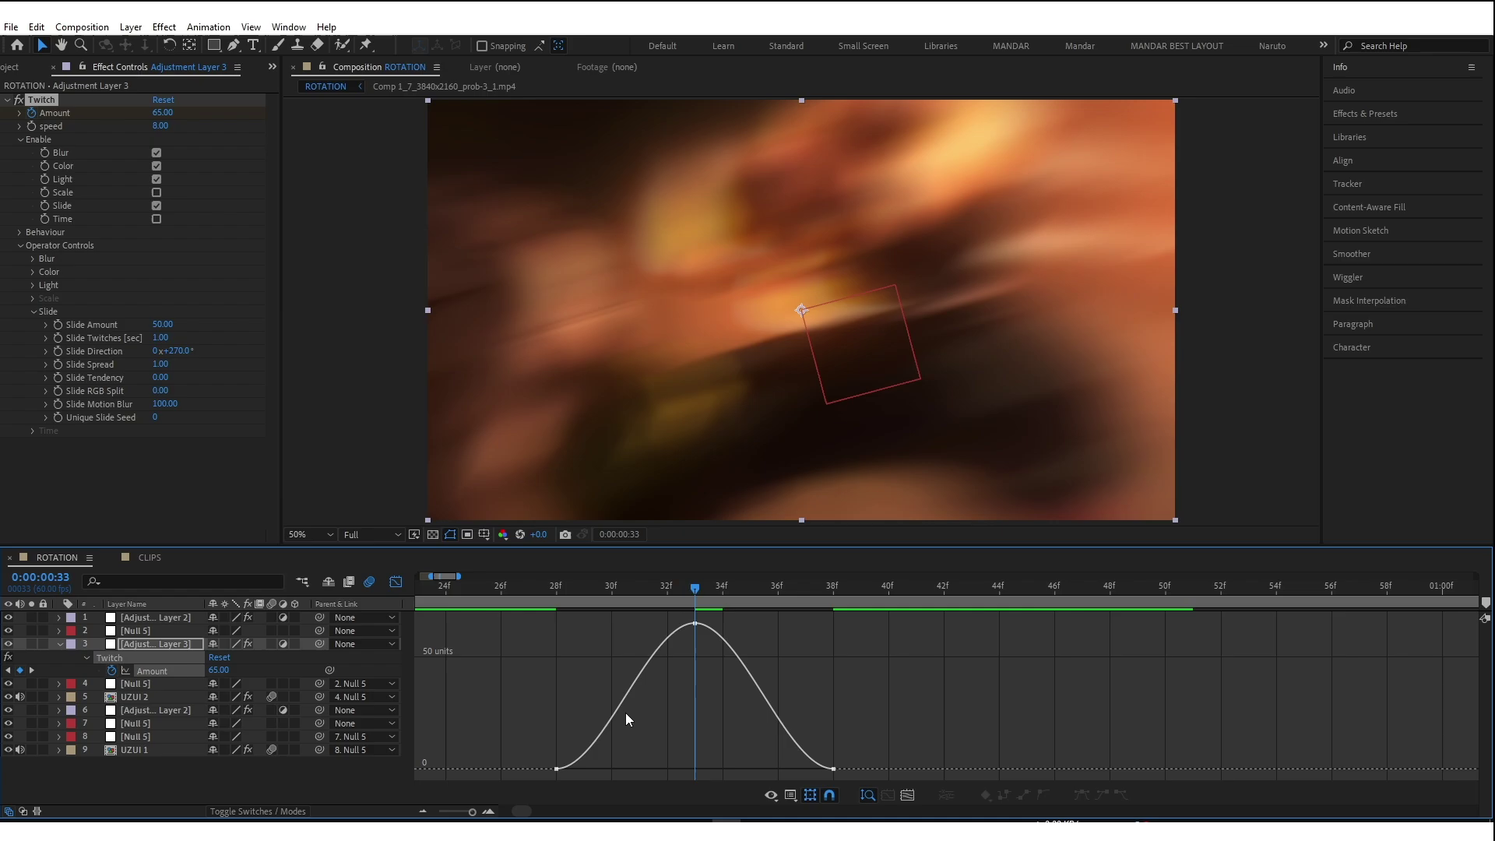
drag(649, 623, 677, 769)
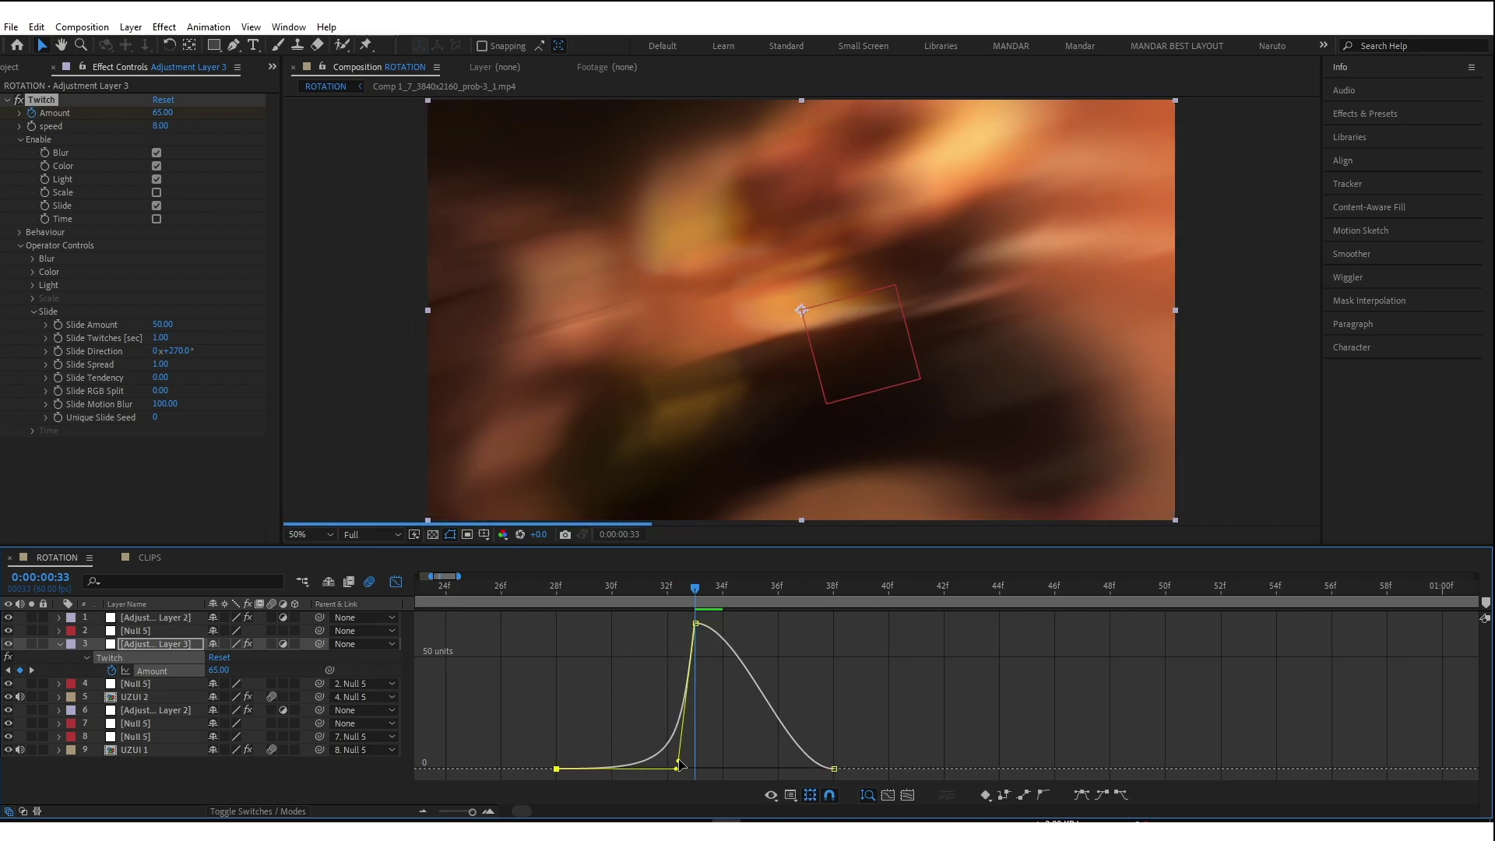
drag(740, 623, 711, 768)
click(396, 582)
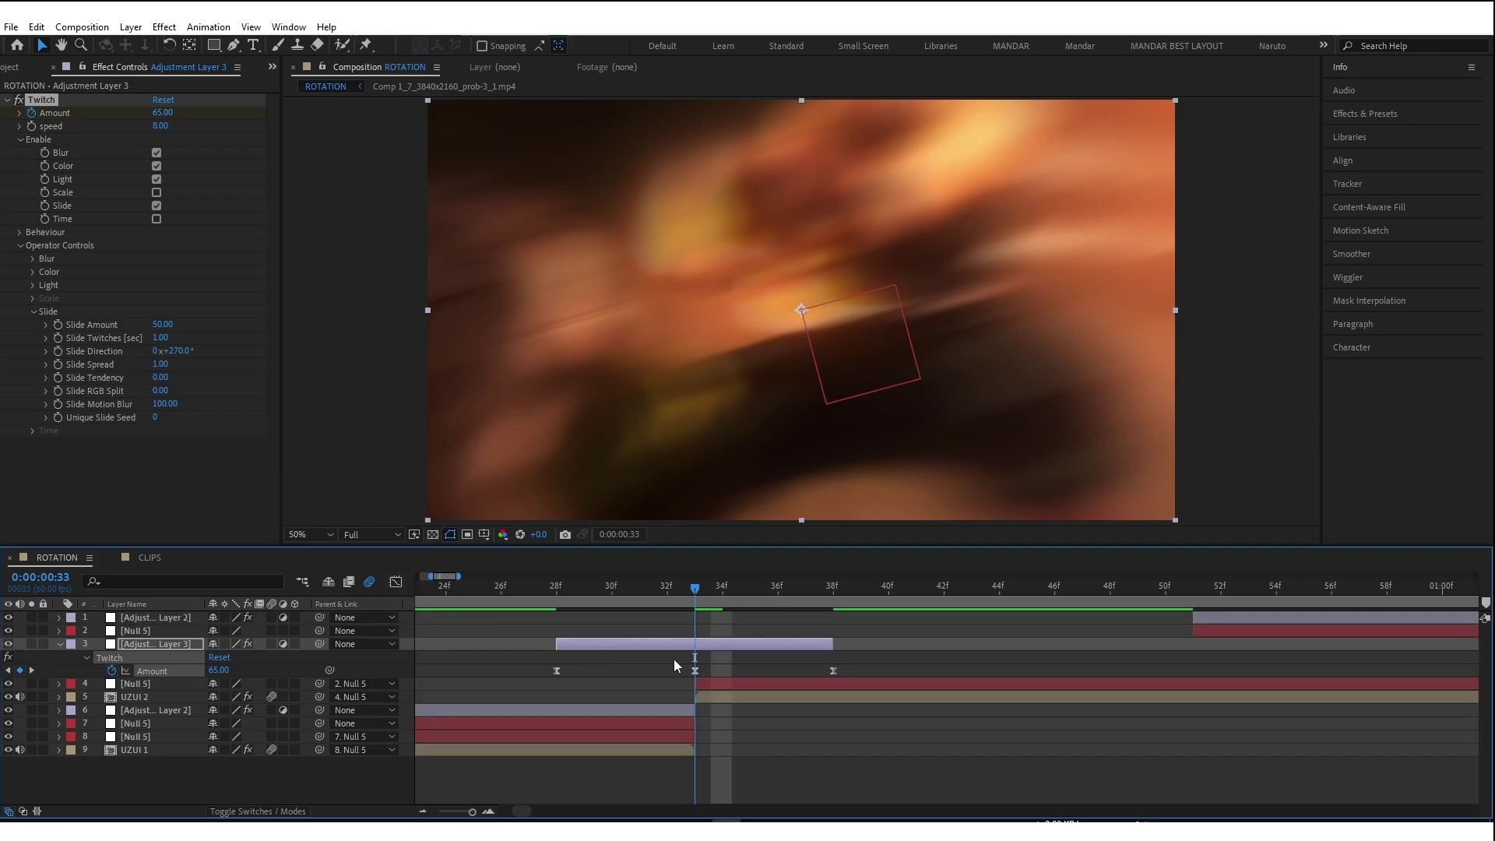
Collapse the layer properties and add a marker at frame 33 on the Twitch adjustment layer
key(ctrl+a)
key(s)
key(s)
click(703, 752)
key(minus)
click(686, 643)
key(minus)
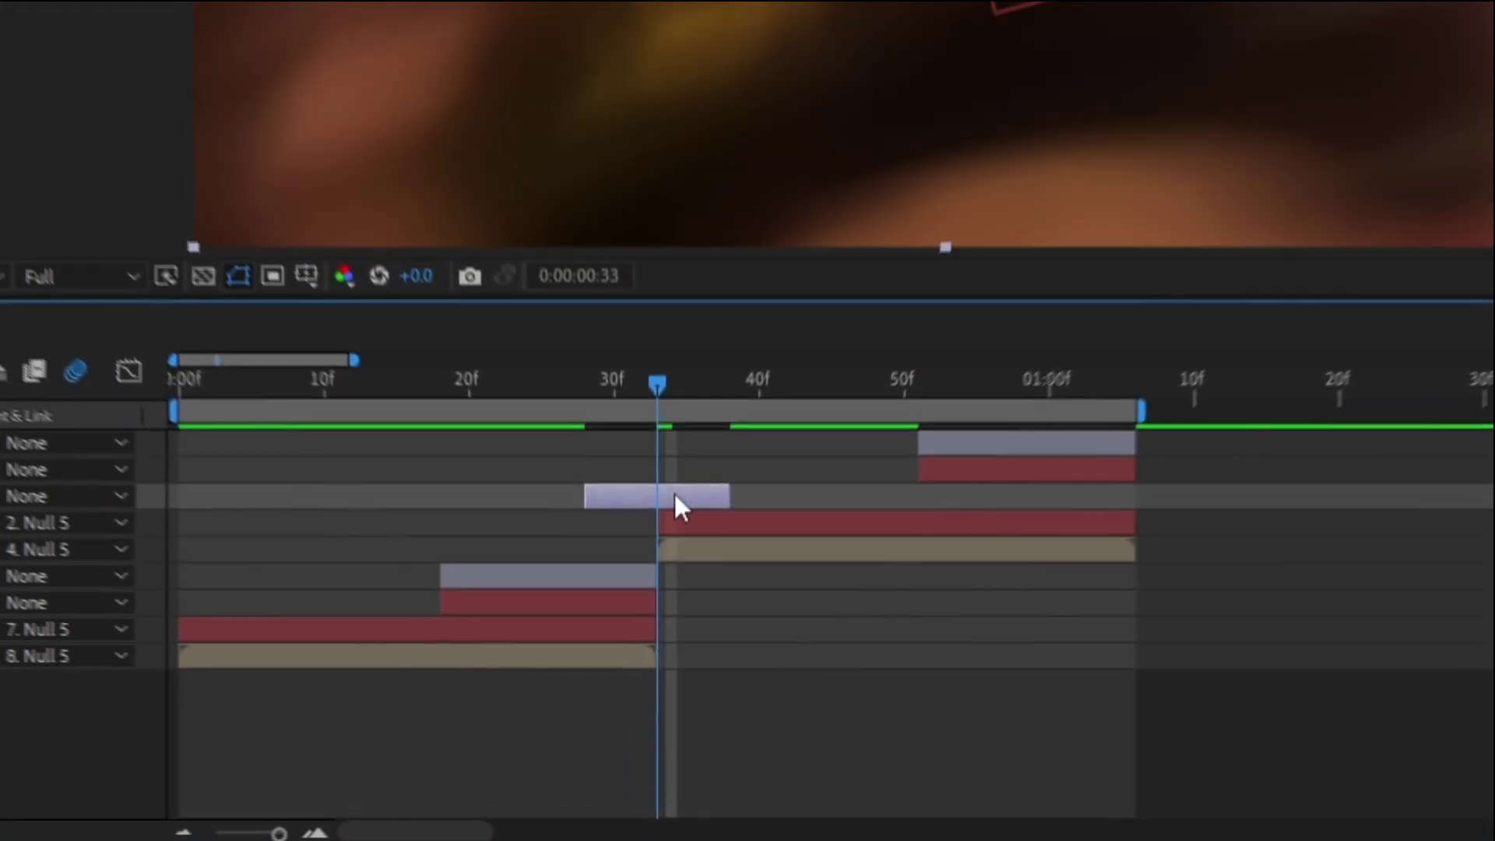
key(KP_Multiply)
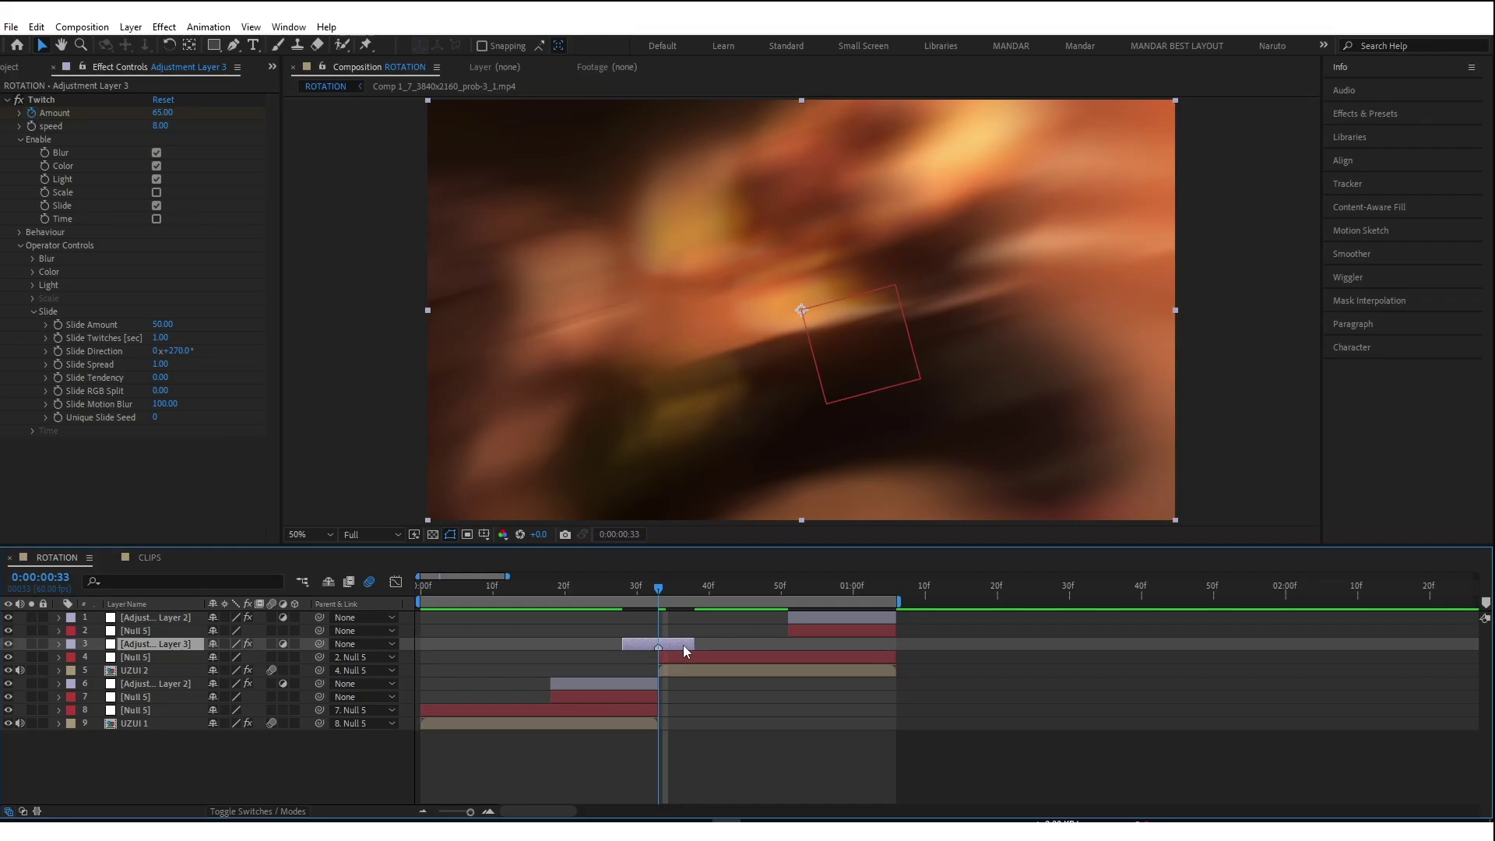
Duplicate the Twitch adjustment layer above all layers and align the copy's marker with the end of the composition
click(808, 621)
key(ctrl+v)
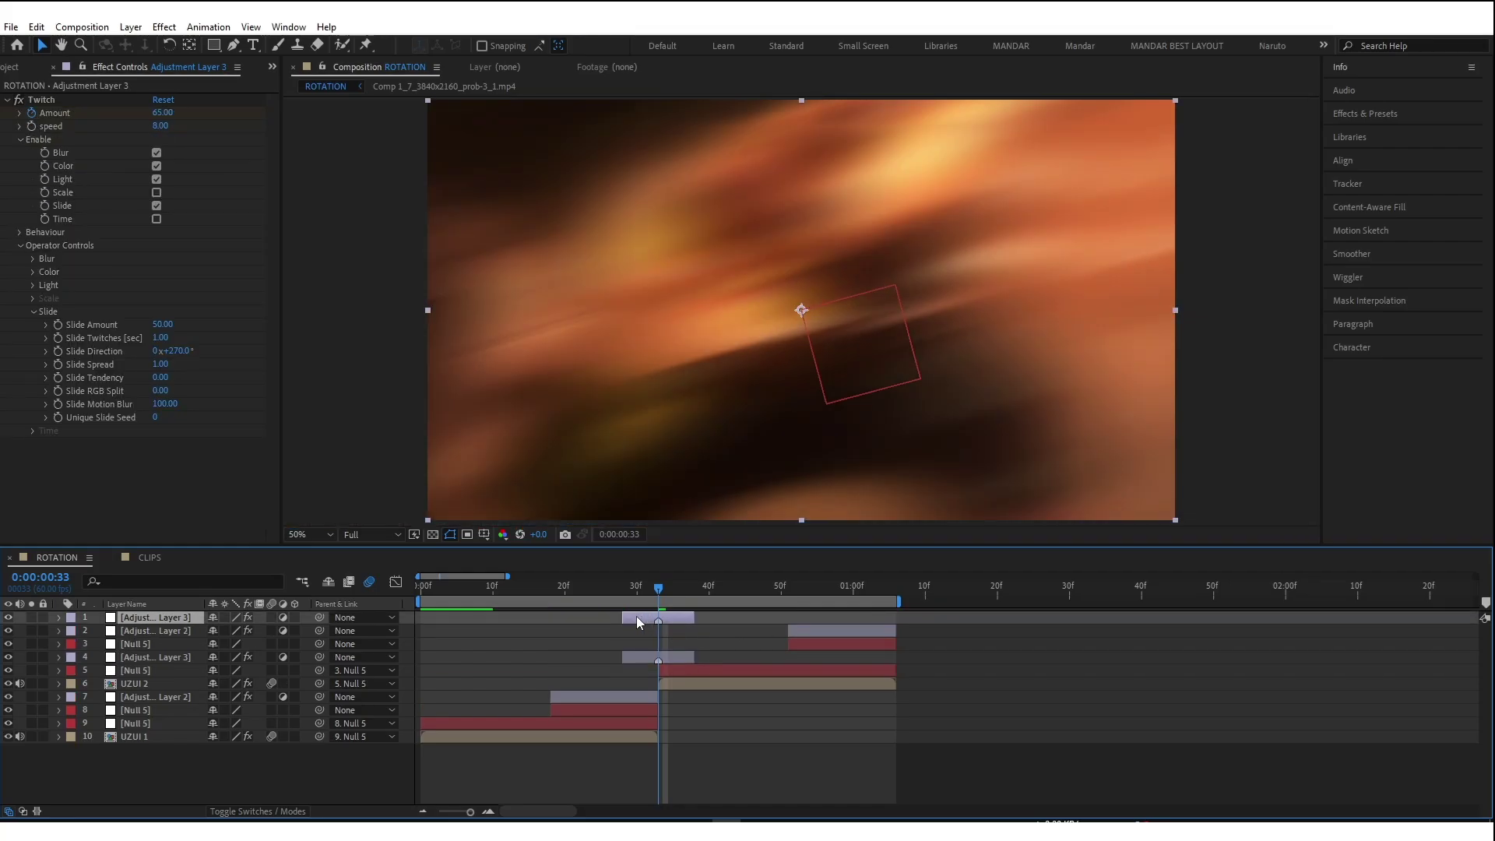
drag(638, 615, 895, 623)
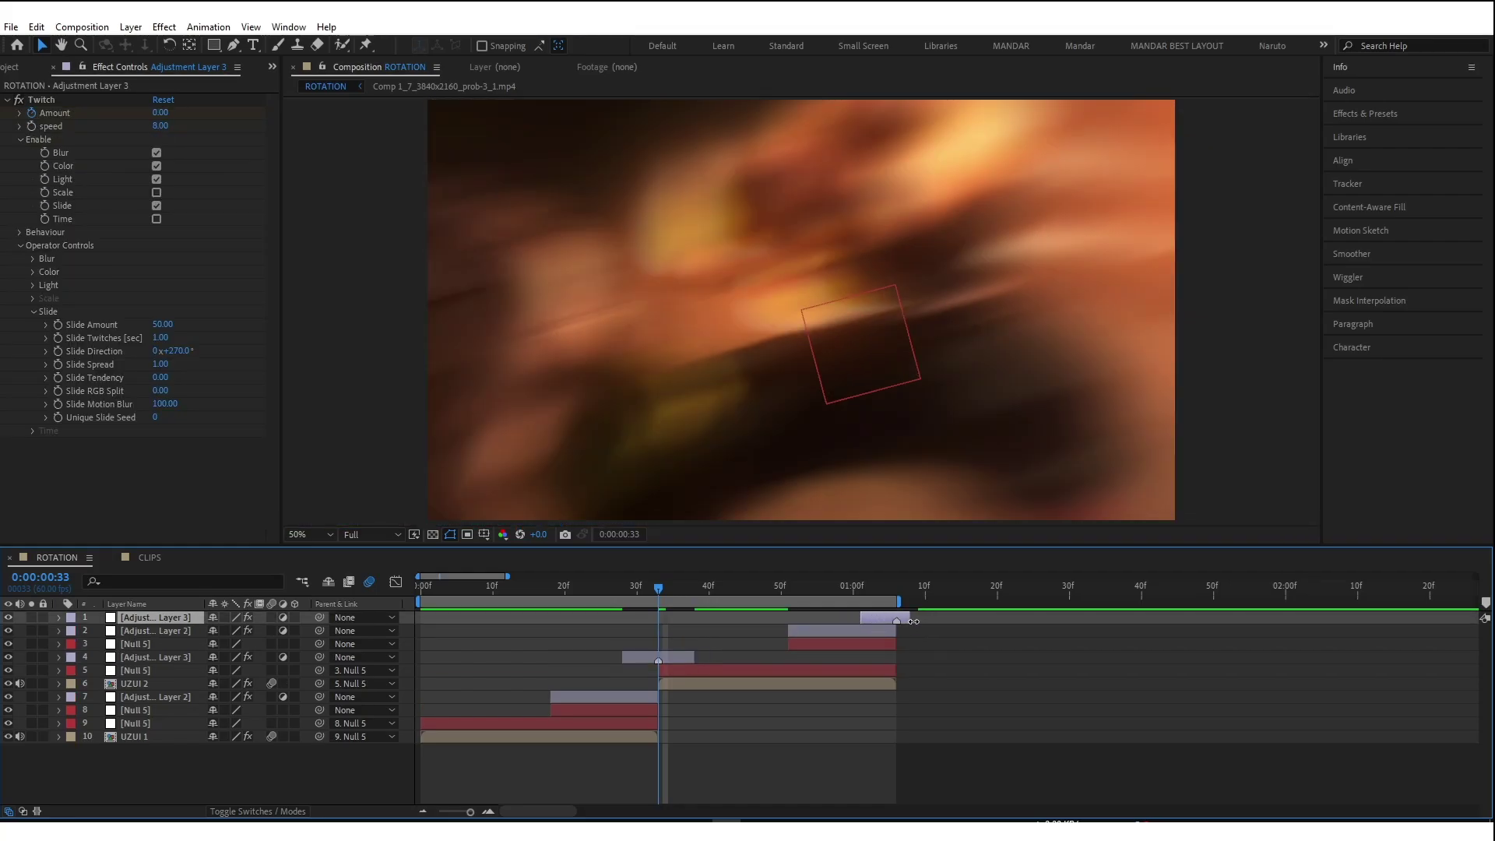
Duplicate the middle Twitch layer, keep only the part from its marker onward, move it to frame 0 and preview the composition
click(632, 656)
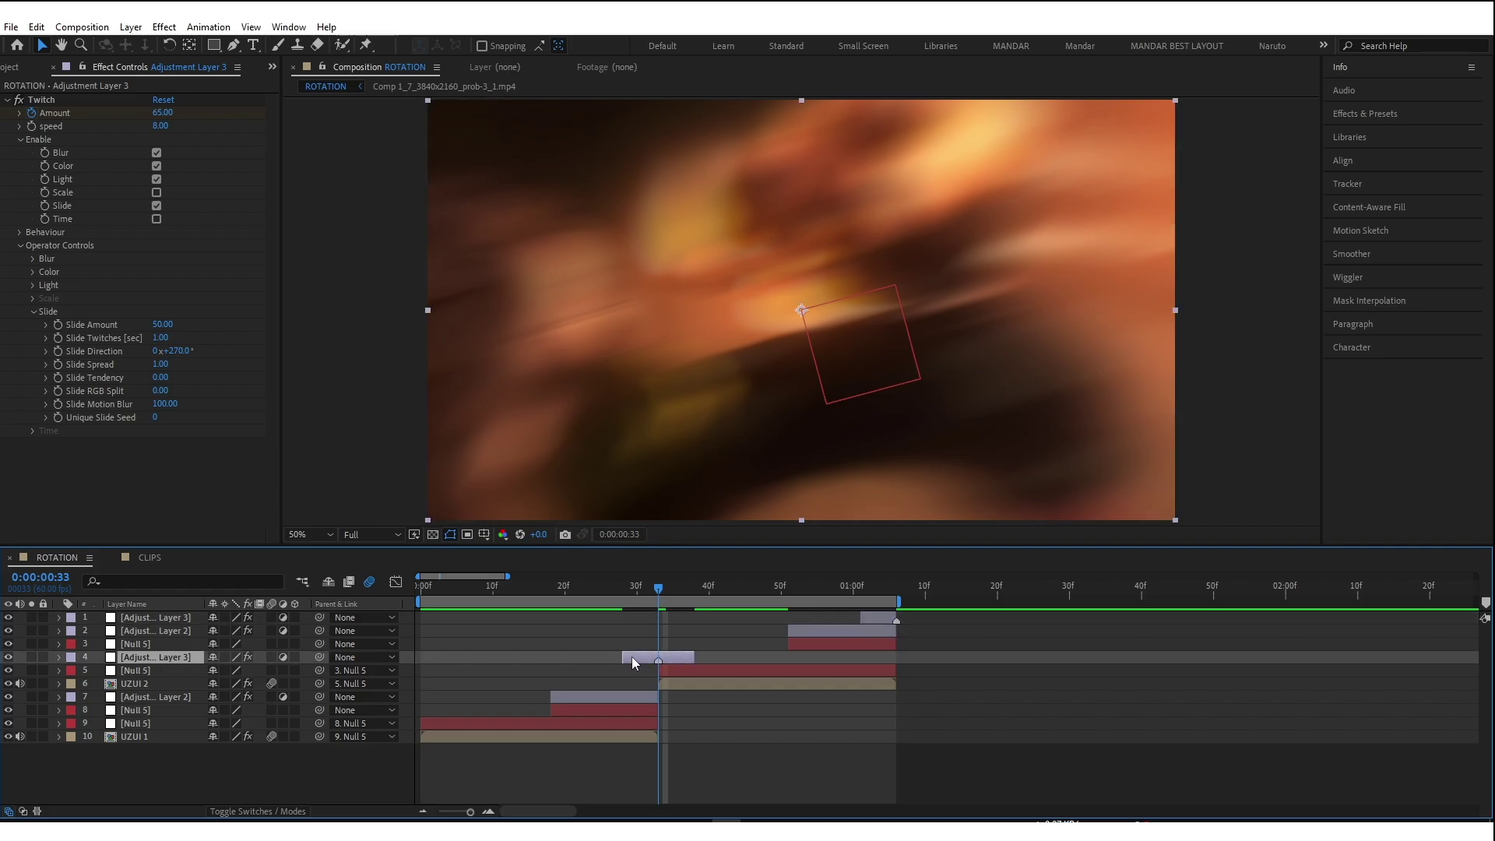
key(ctrl+d)
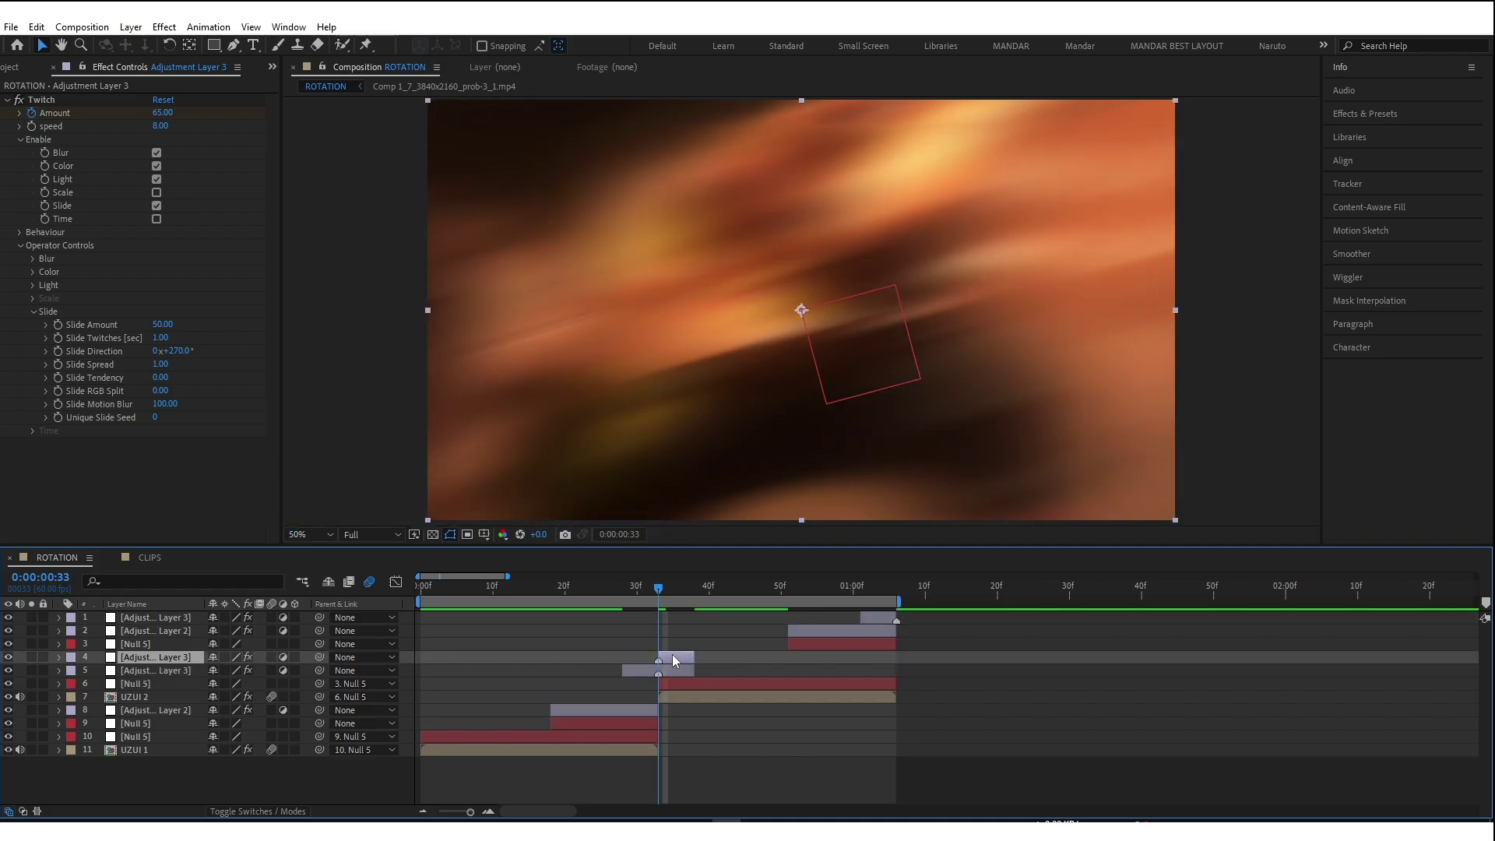
drag(671, 654, 440, 659)
key(Home)
key(space)
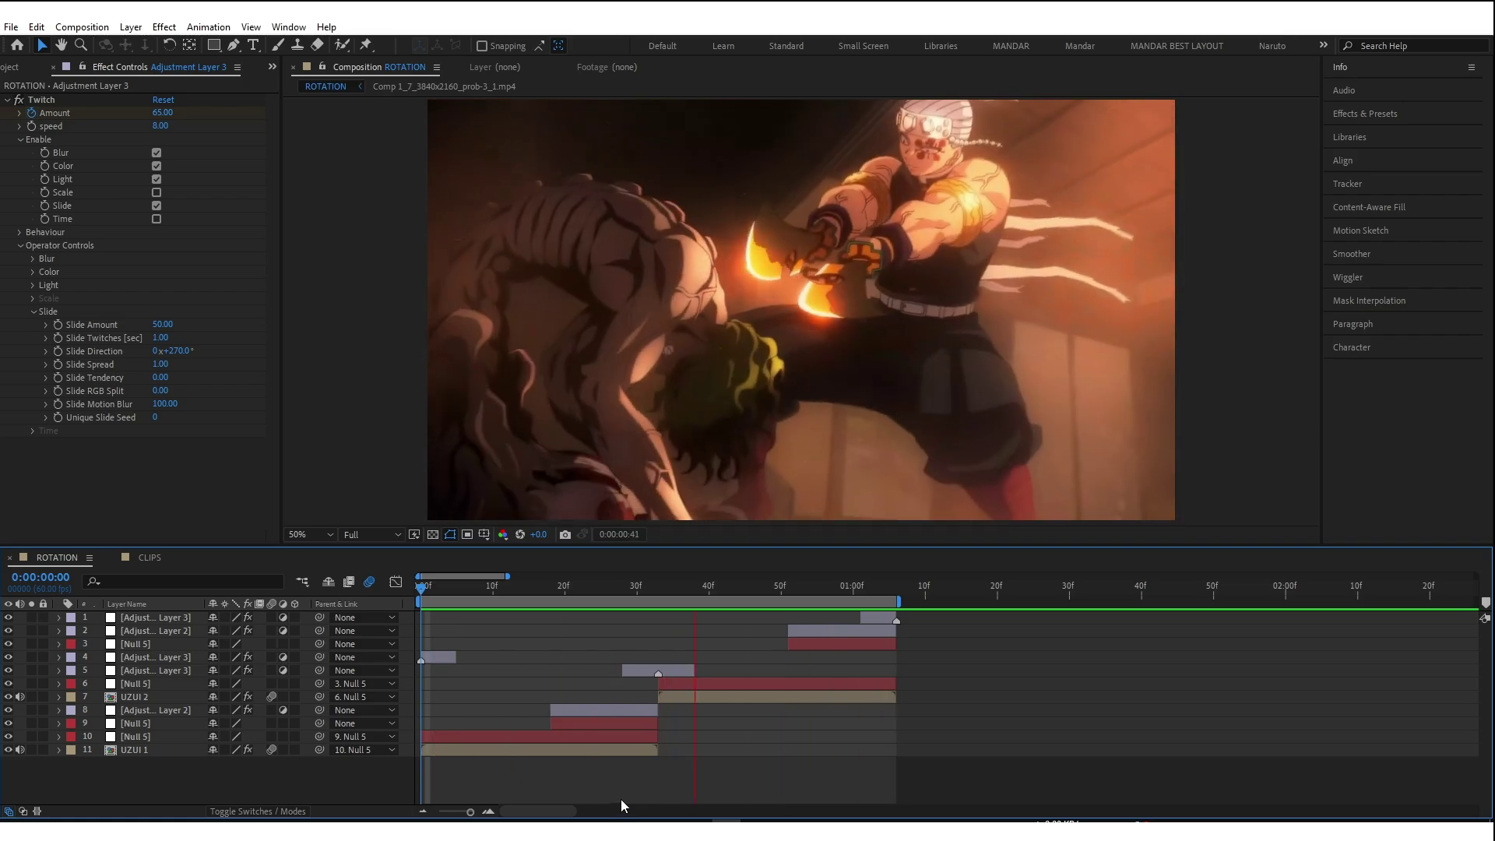
key(space)
Apply the Transform effect to the UZUI 2 clip, set its Scale to 104 and preview the composition from the start
drag(793, 589, 826, 596)
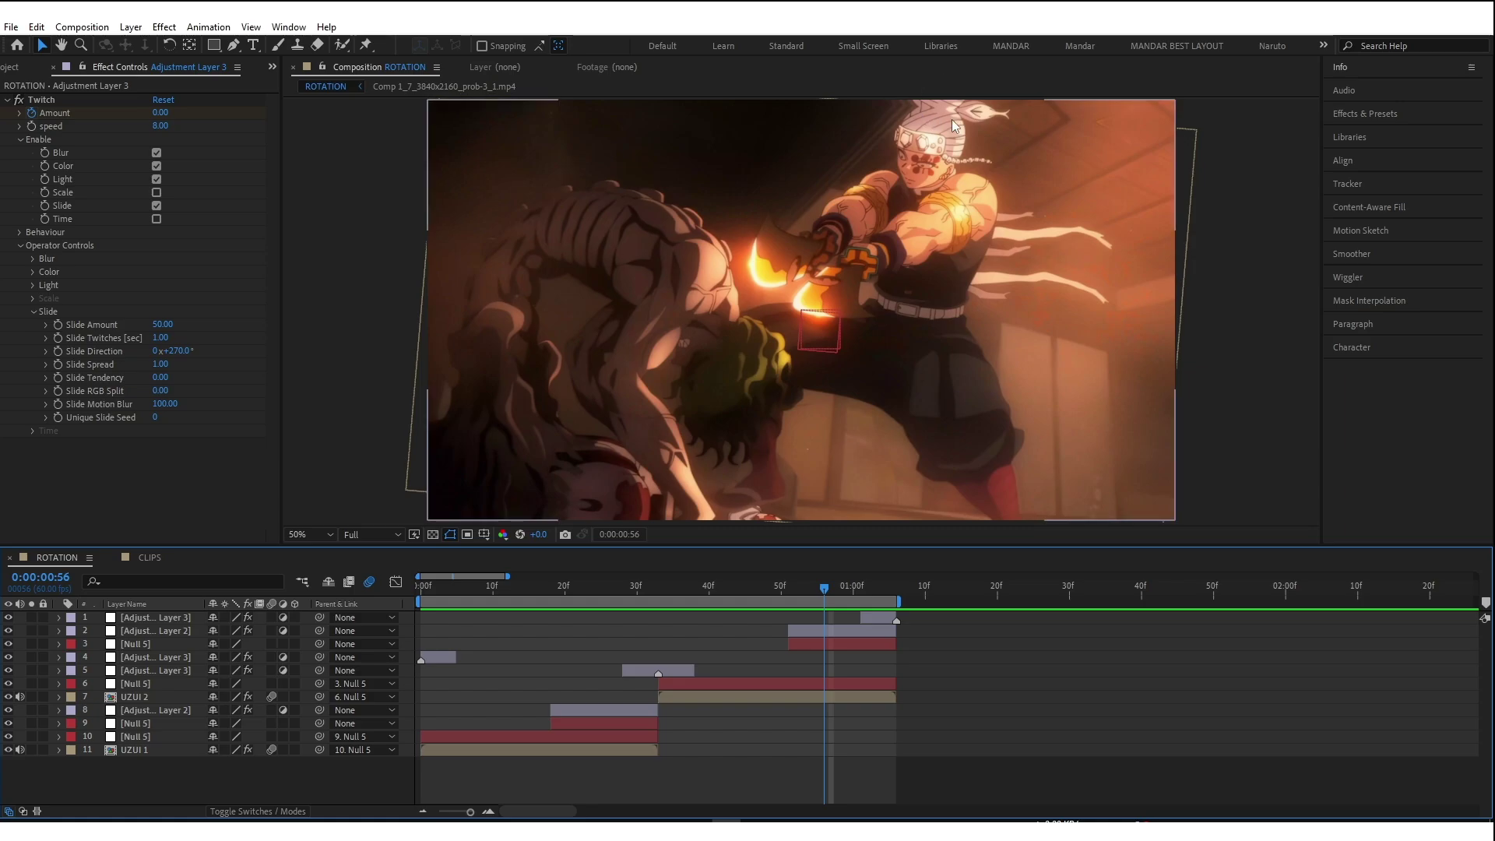
click(826, 700)
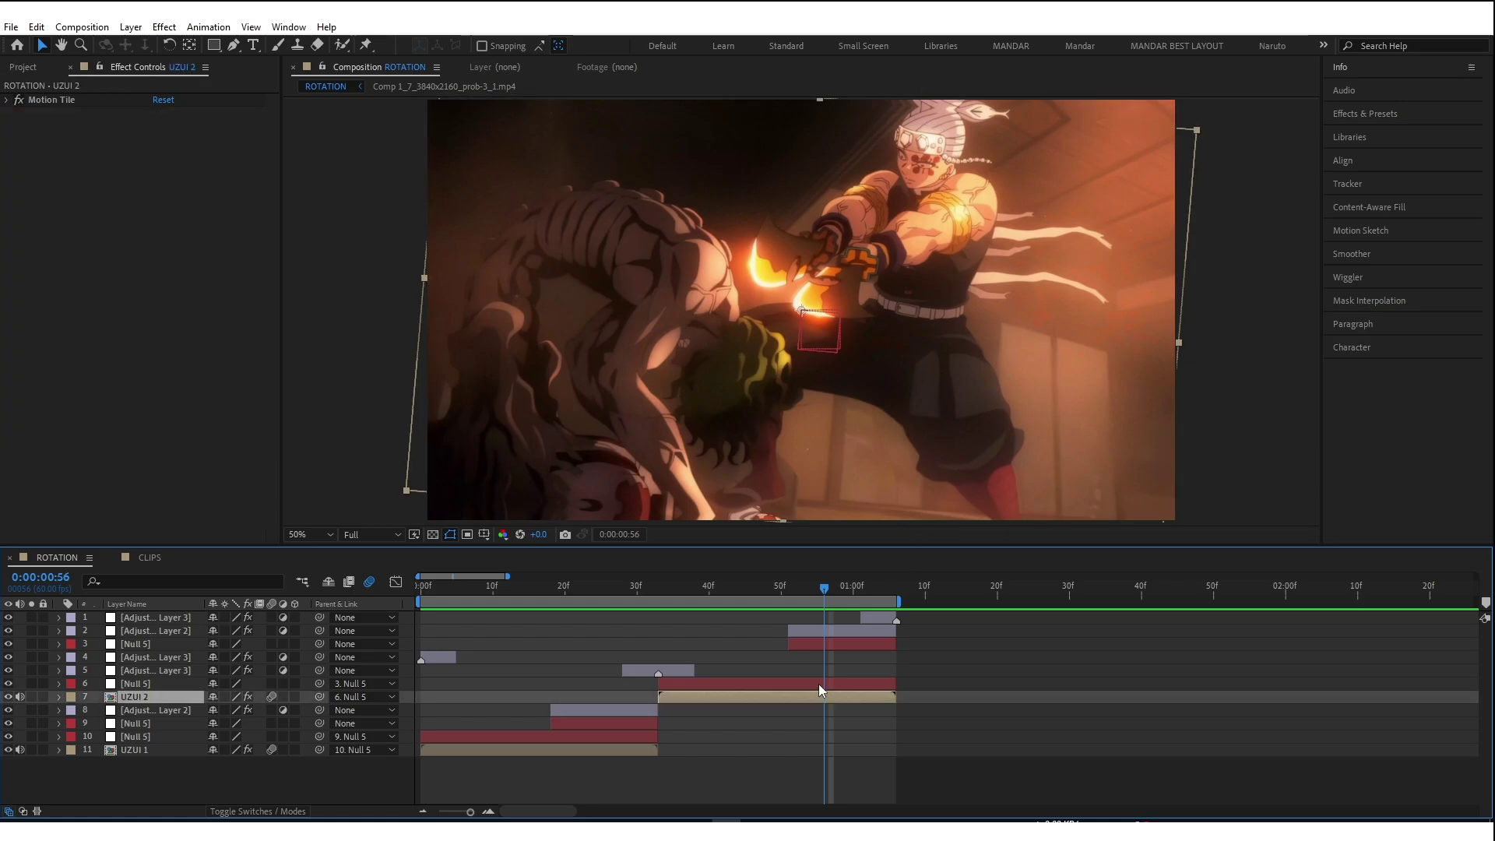
key(ctrl+space)
text(tra)
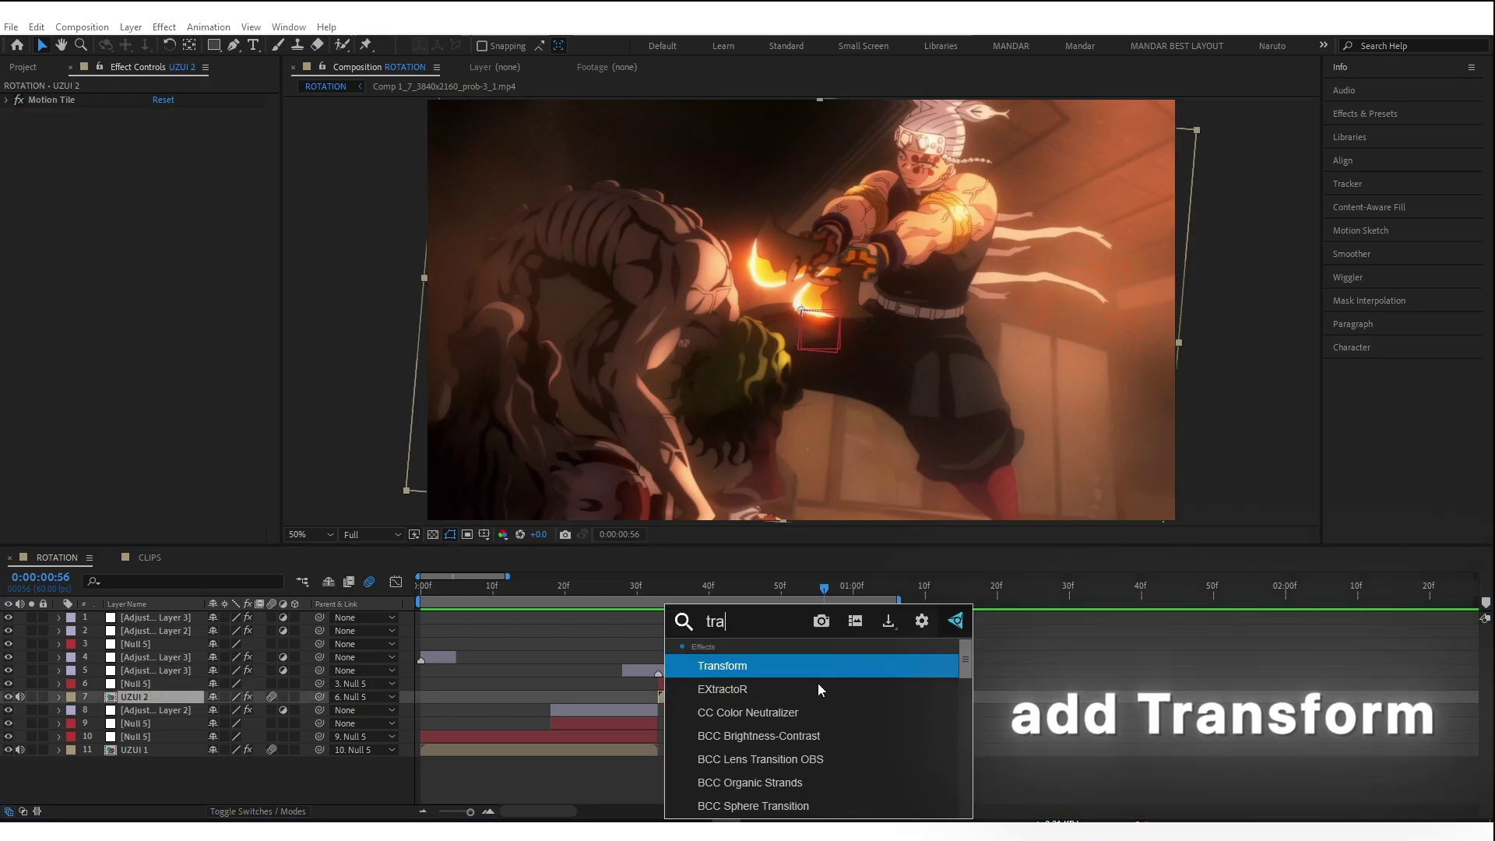
key(Return)
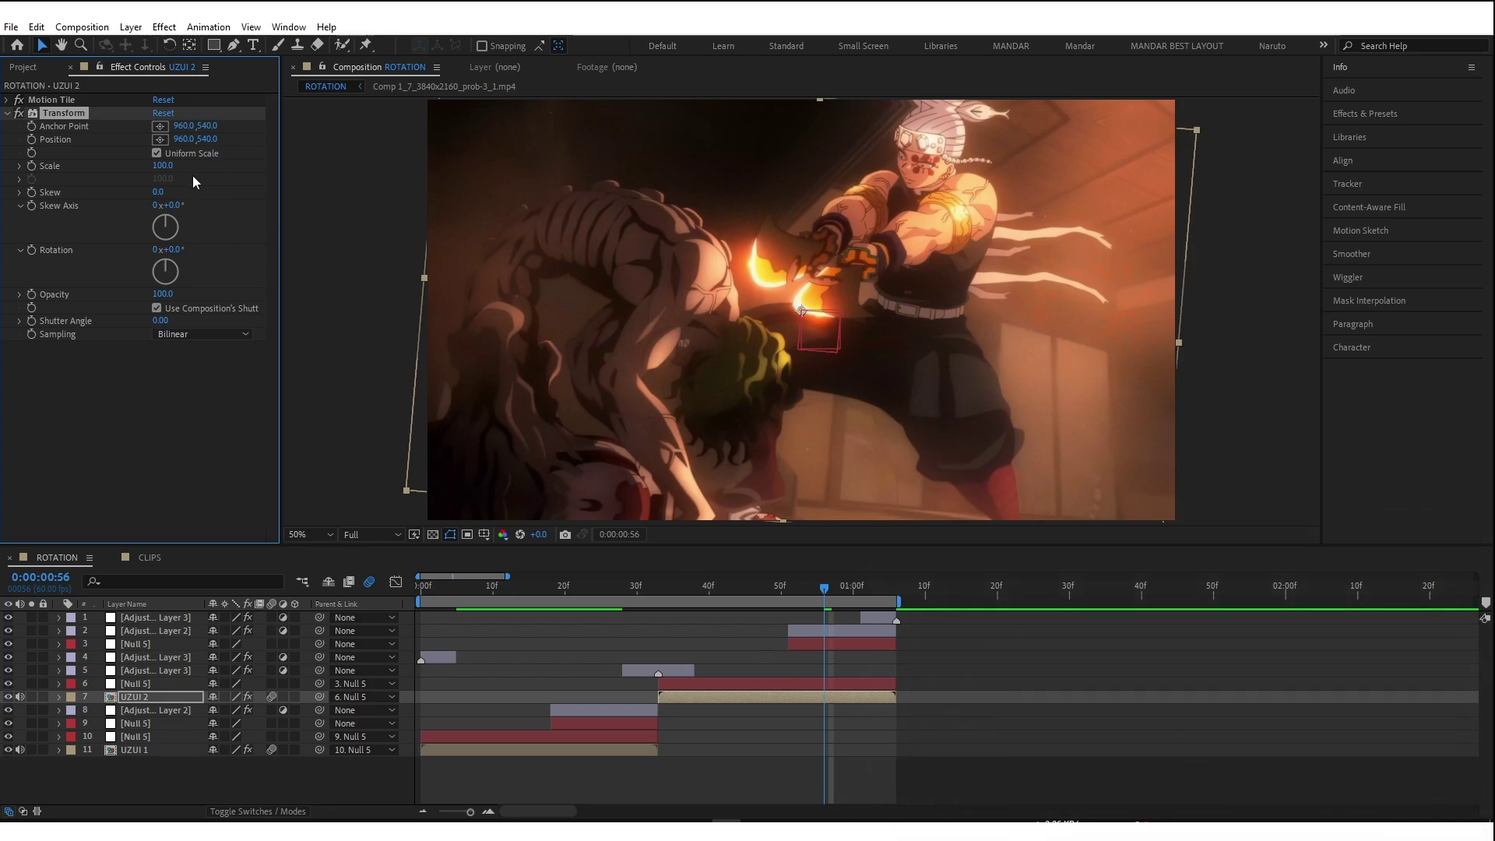
drag(162, 165, 165, 166)
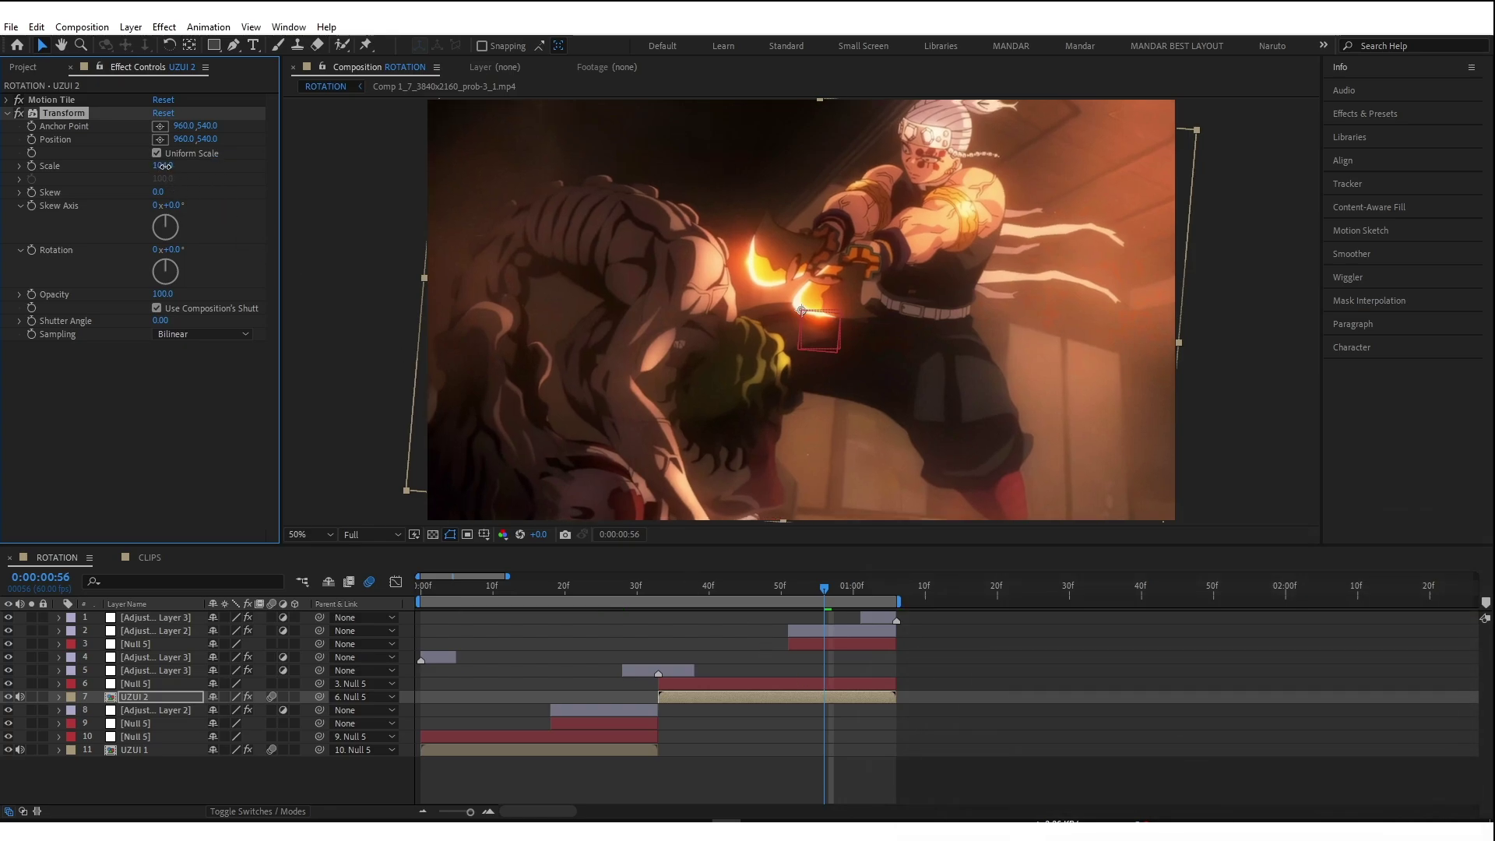
drag(841, 594, 211, 645)
key(space)
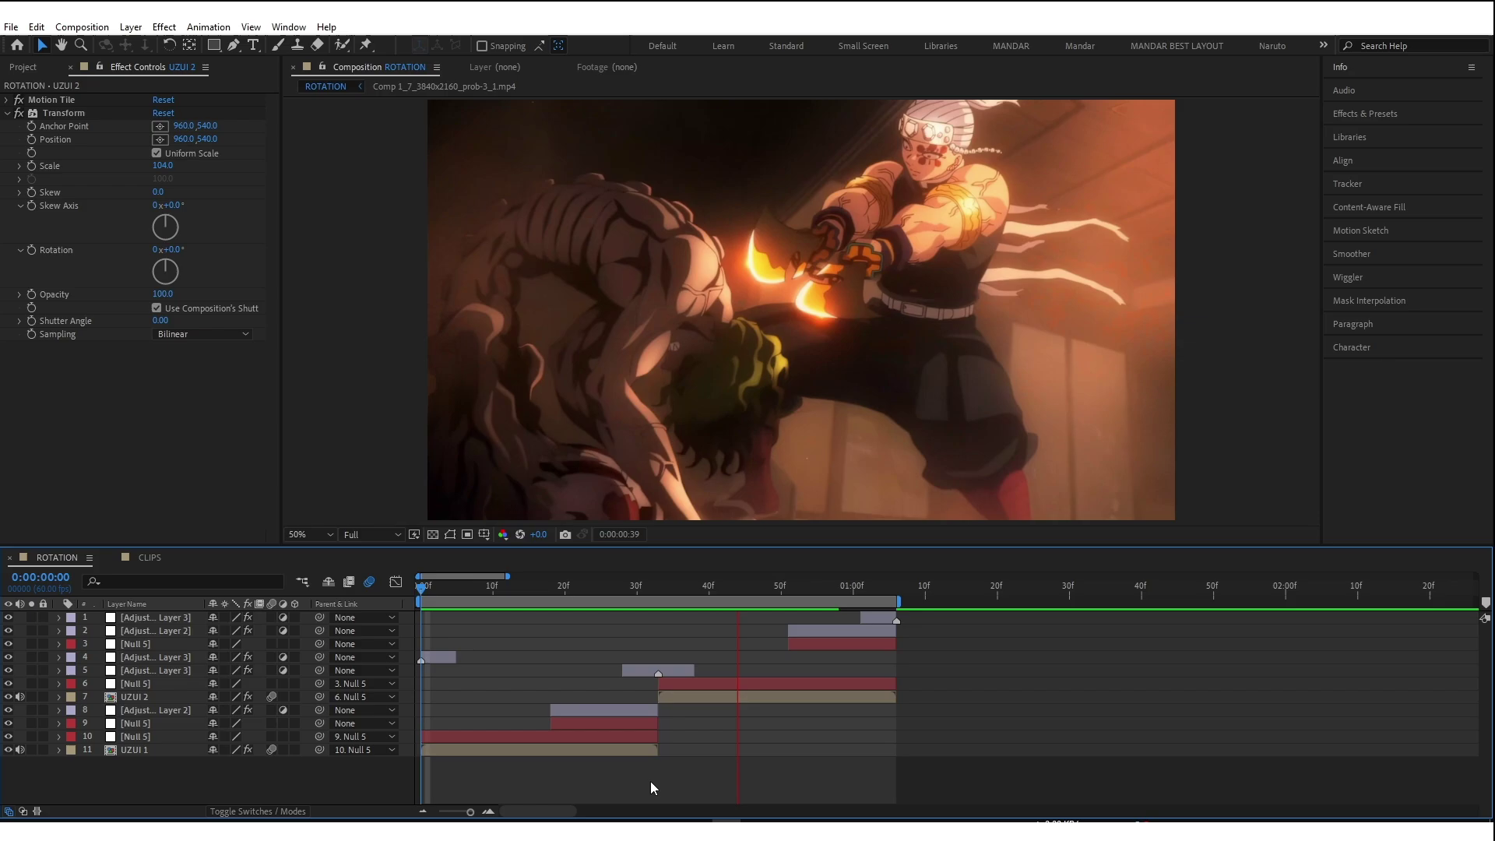
key(space)
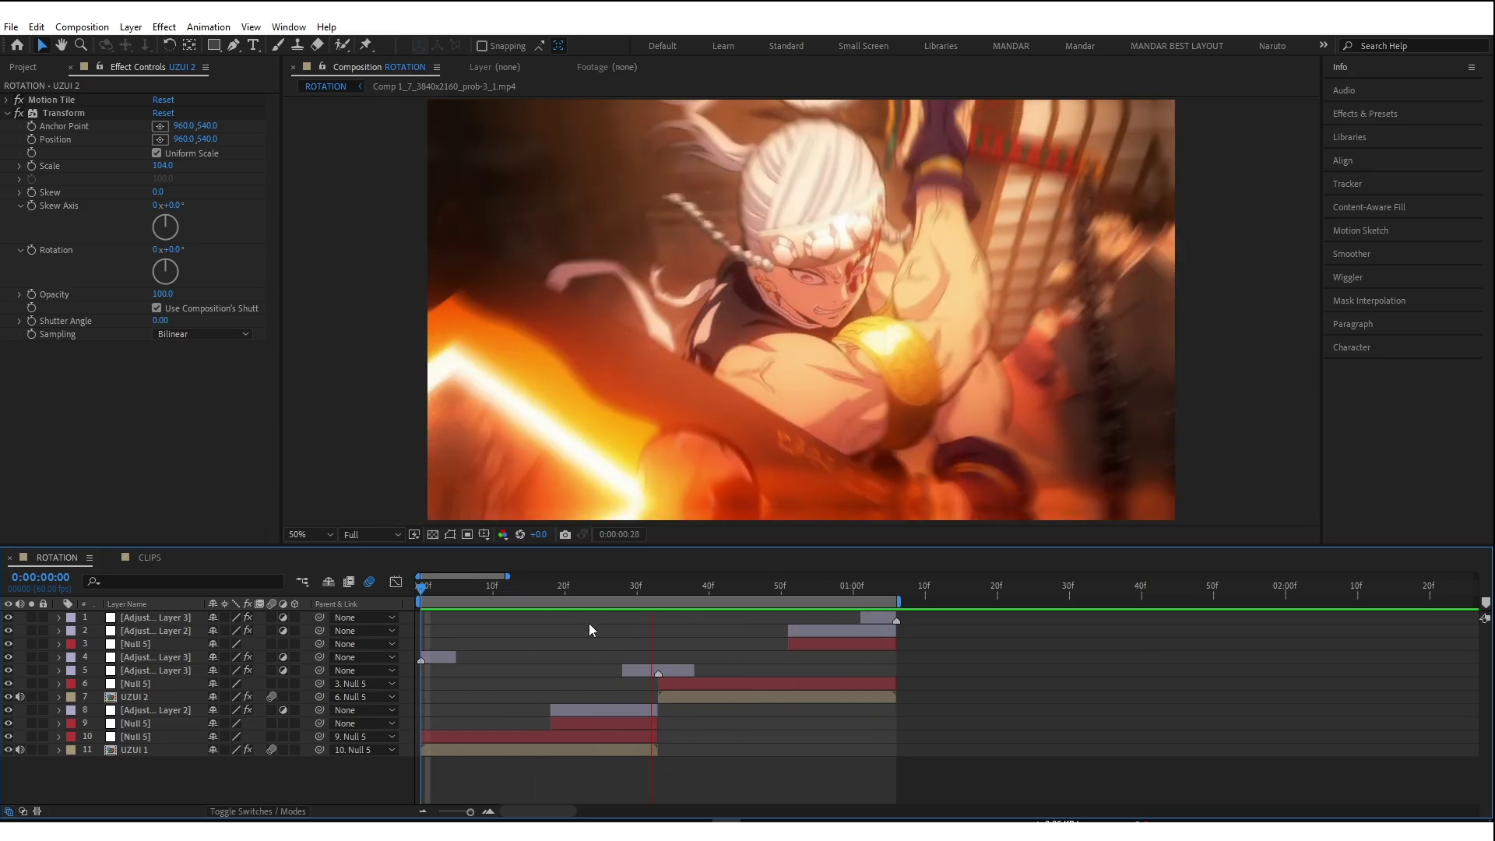
Add an adjustment layer directly above the UZUI 1 clip and trim its end to the clip's end
click(432, 750)
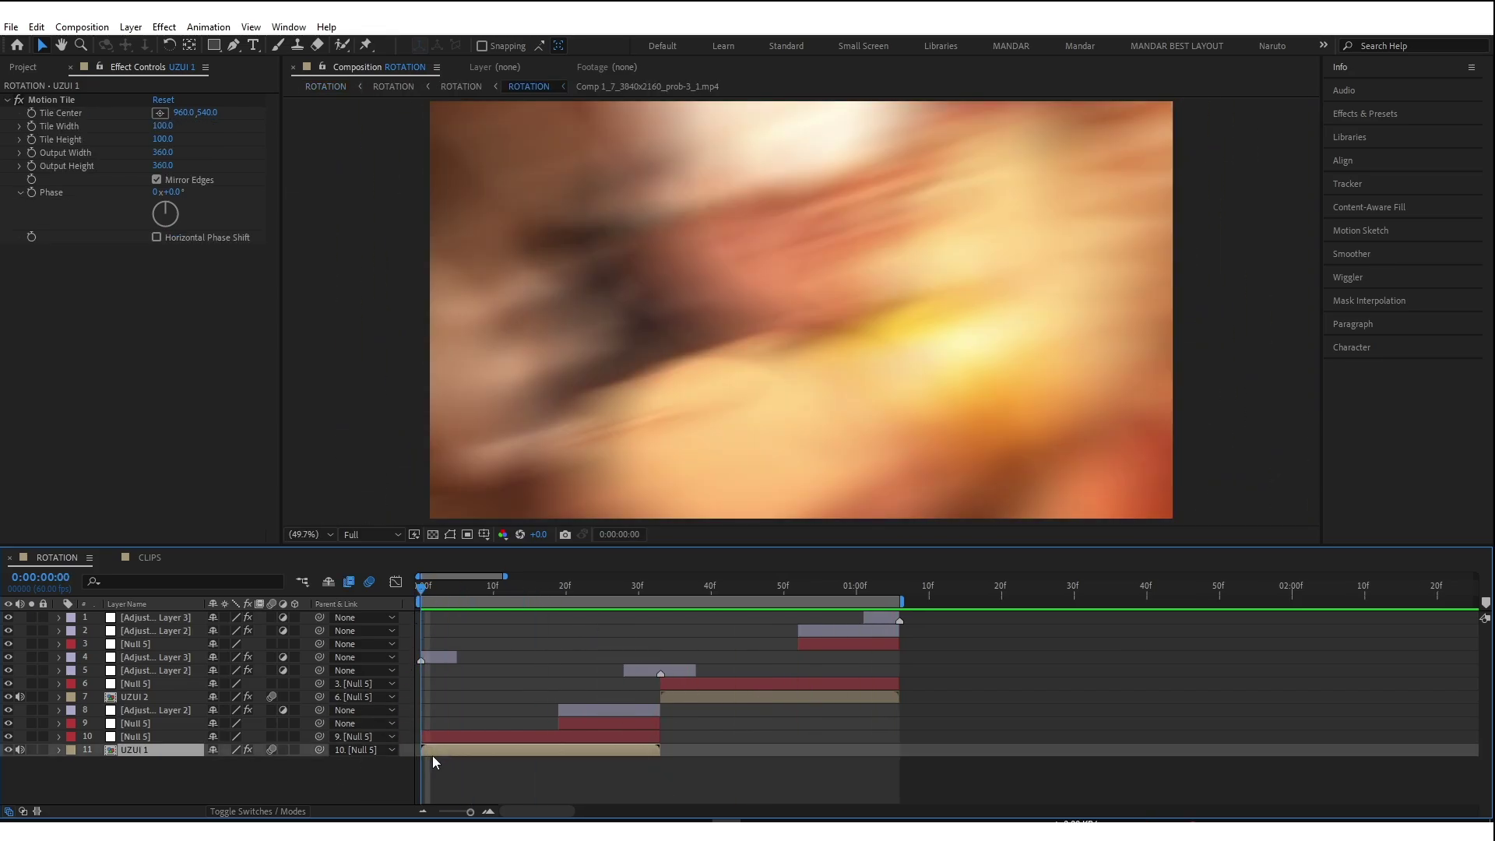
right_click(344, 792)
mouse_move(382, 606)
click(567, 734)
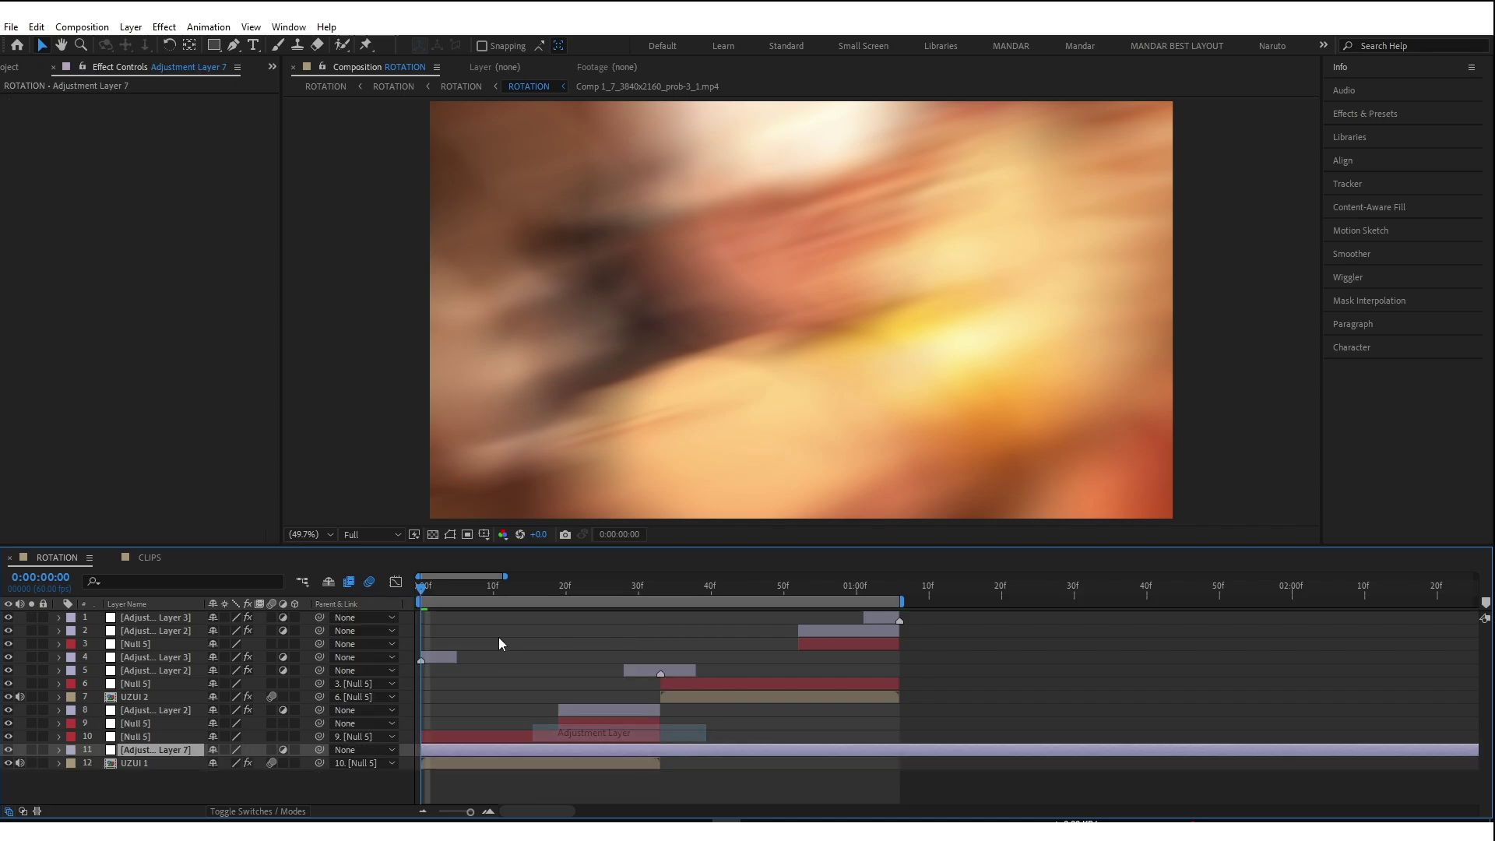
drag(567, 593, 670, 670)
key(ctrl+shift+d)
key(Delete)
Apply the Turbulent Displace effect to the adjustment layer above UZUI 1
drag(639, 593, 457, 701)
click(456, 761)
key(ctrl+space)
text(tur)
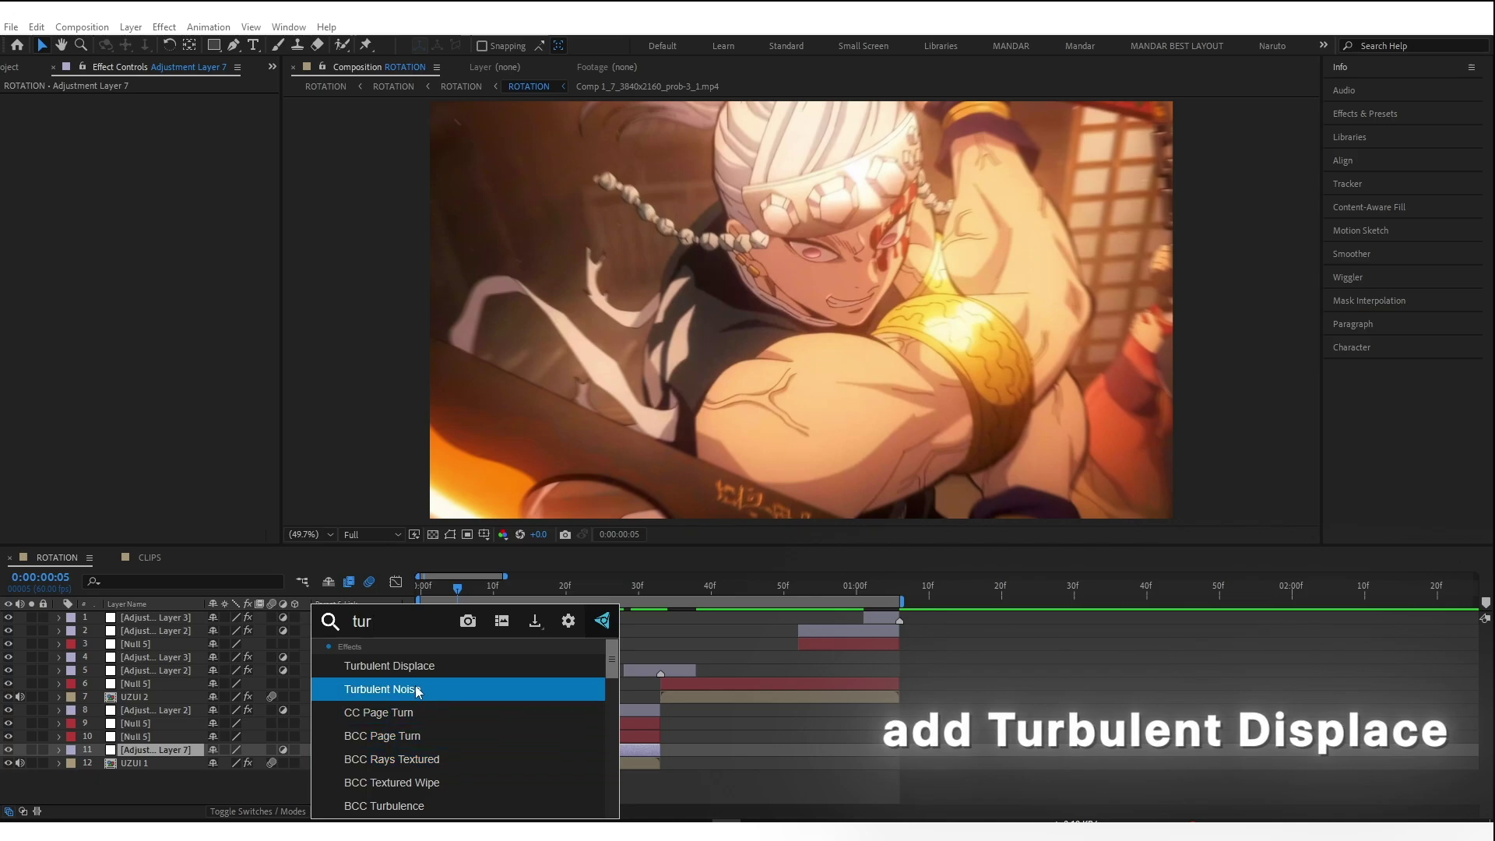
key(Up)
key(Return)
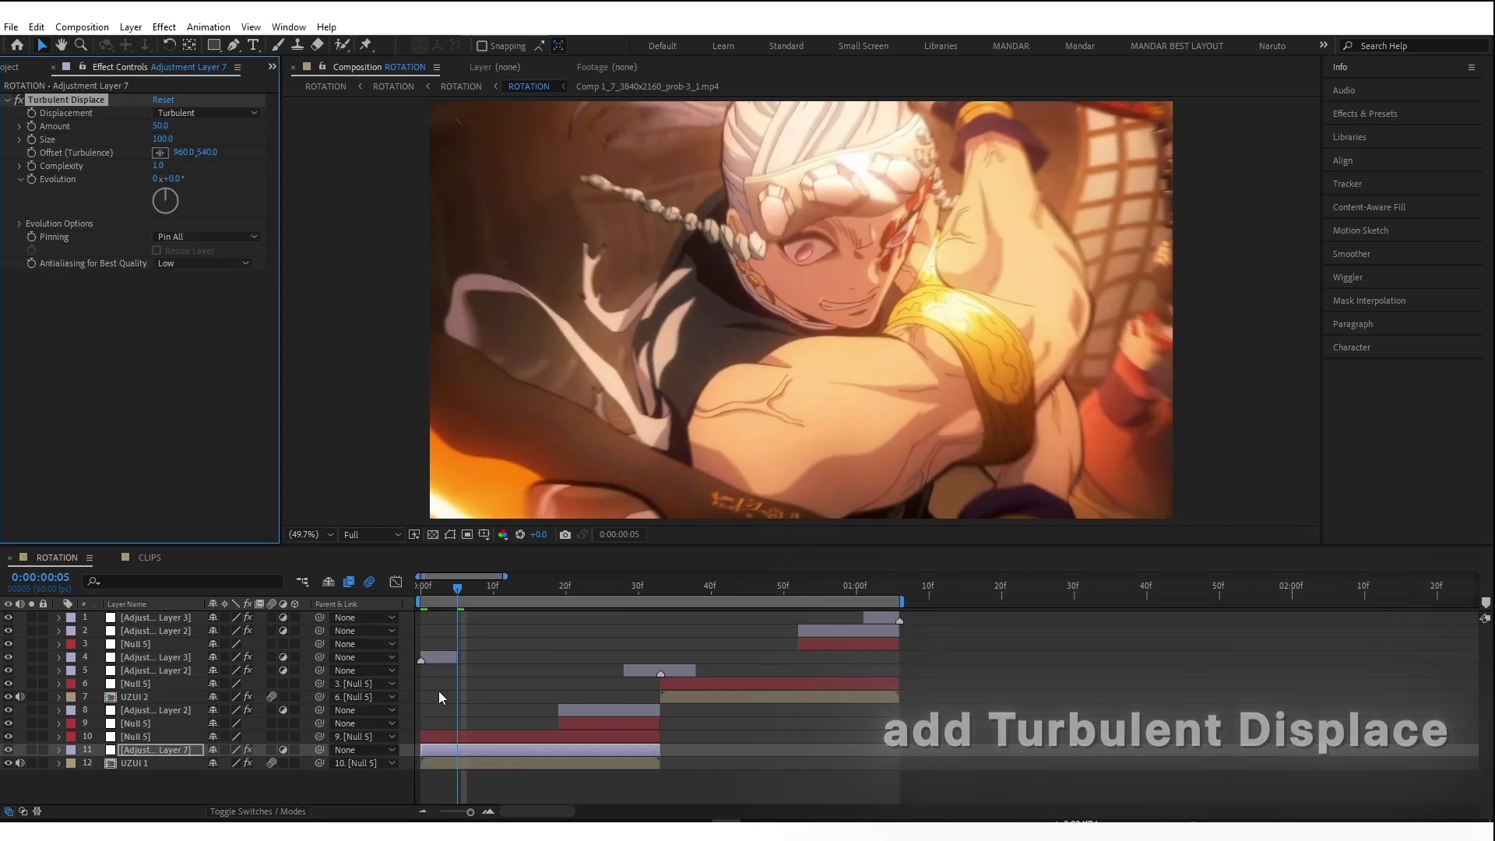
Keyframe the Turbulent Displace Amount at 40 and Size at 87, and place these keyframes at frame 0 in the timeline
click(31, 127)
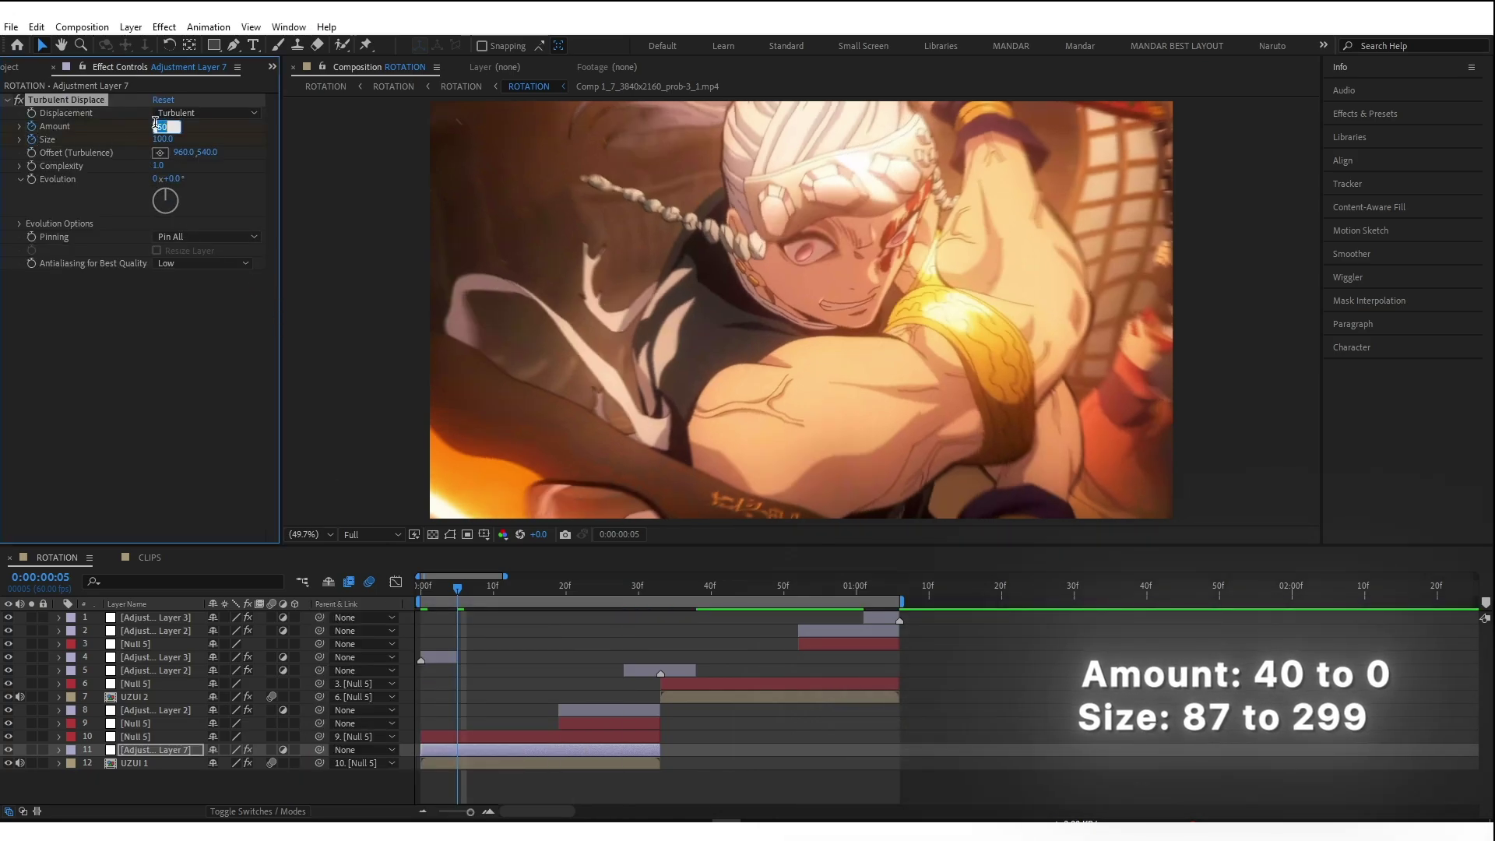
text(40)
click(165, 139)
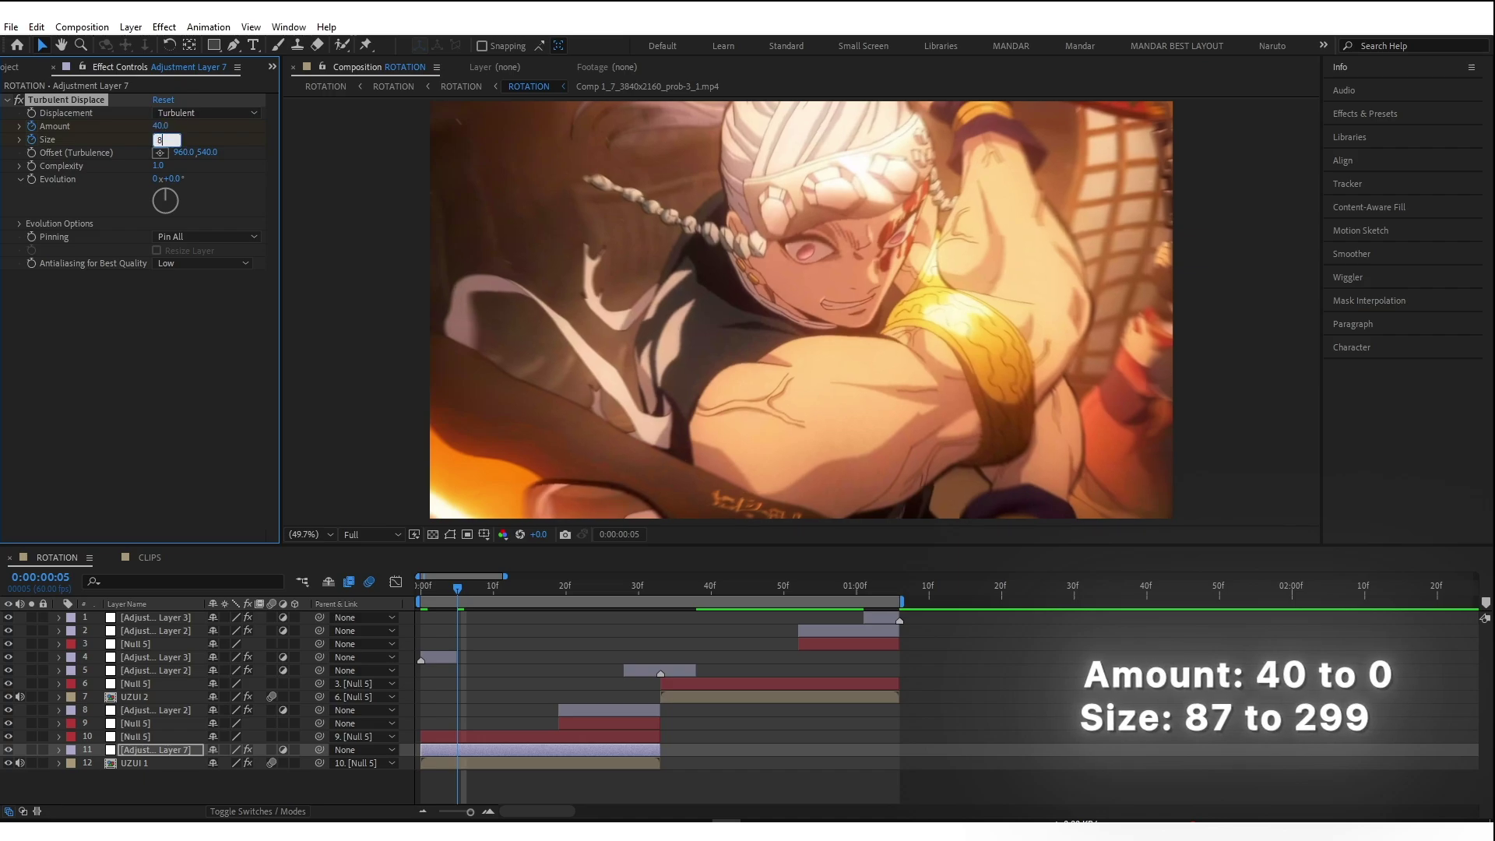
click(156, 377)
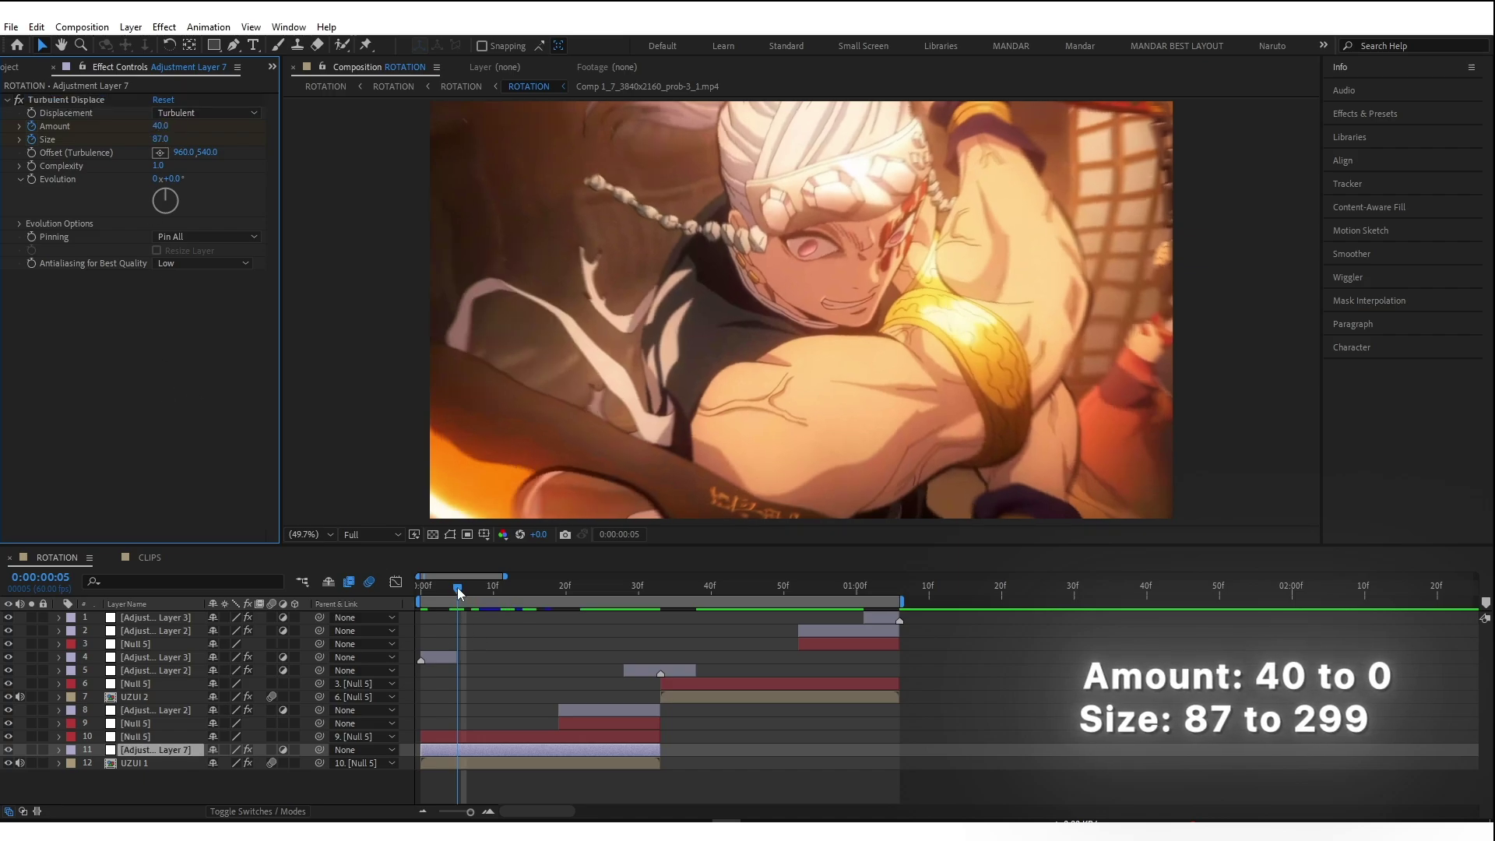
click(468, 770)
key(u)
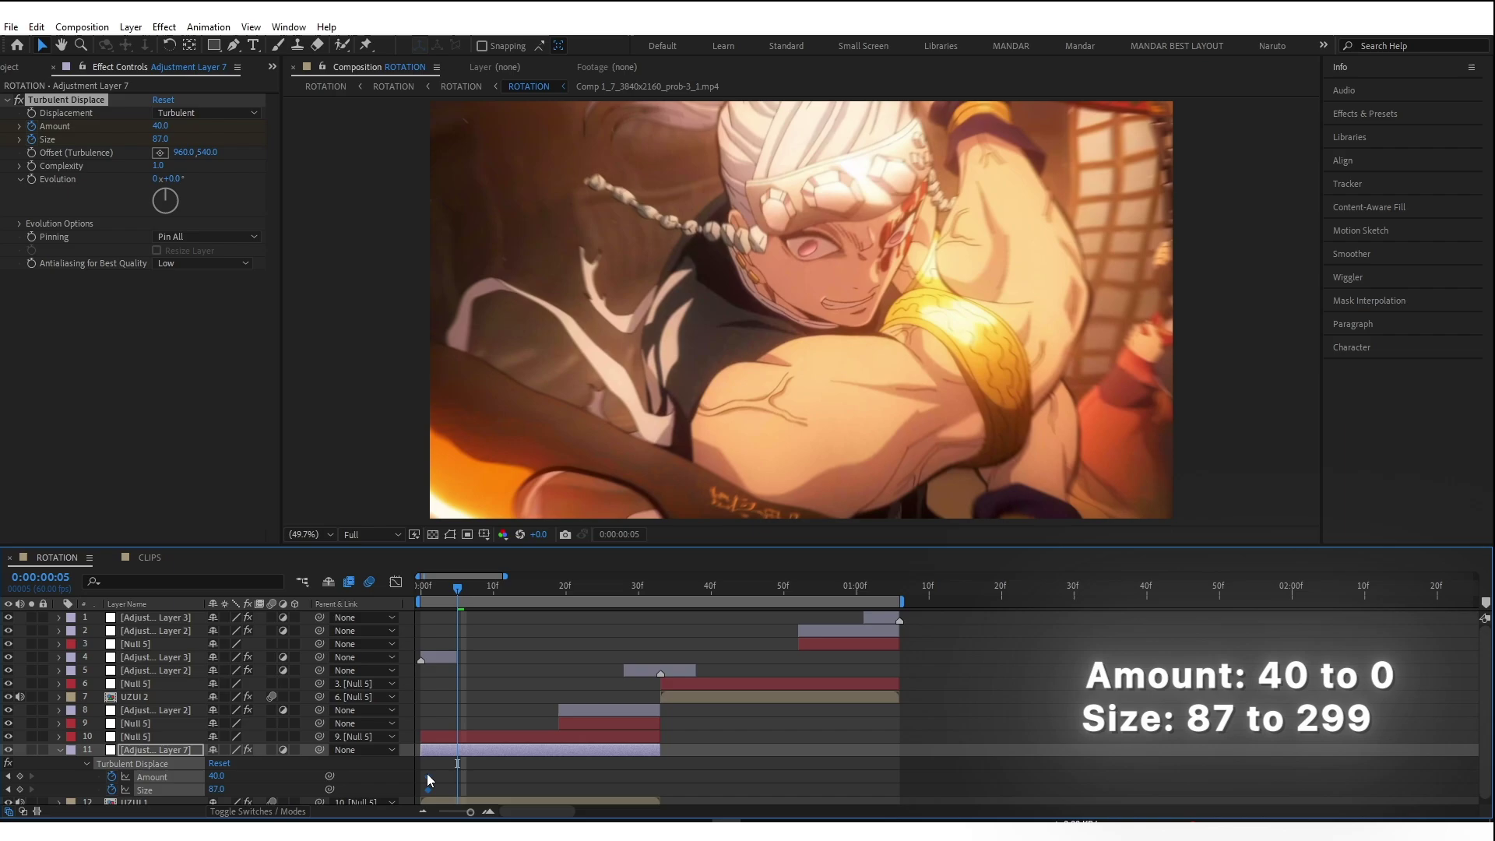
Add Turbulent Displace keyframes at frame 30 with Amount 0 and Size 299, and easy-ease all of the effect's keyframes
drag(514, 590, 639, 590)
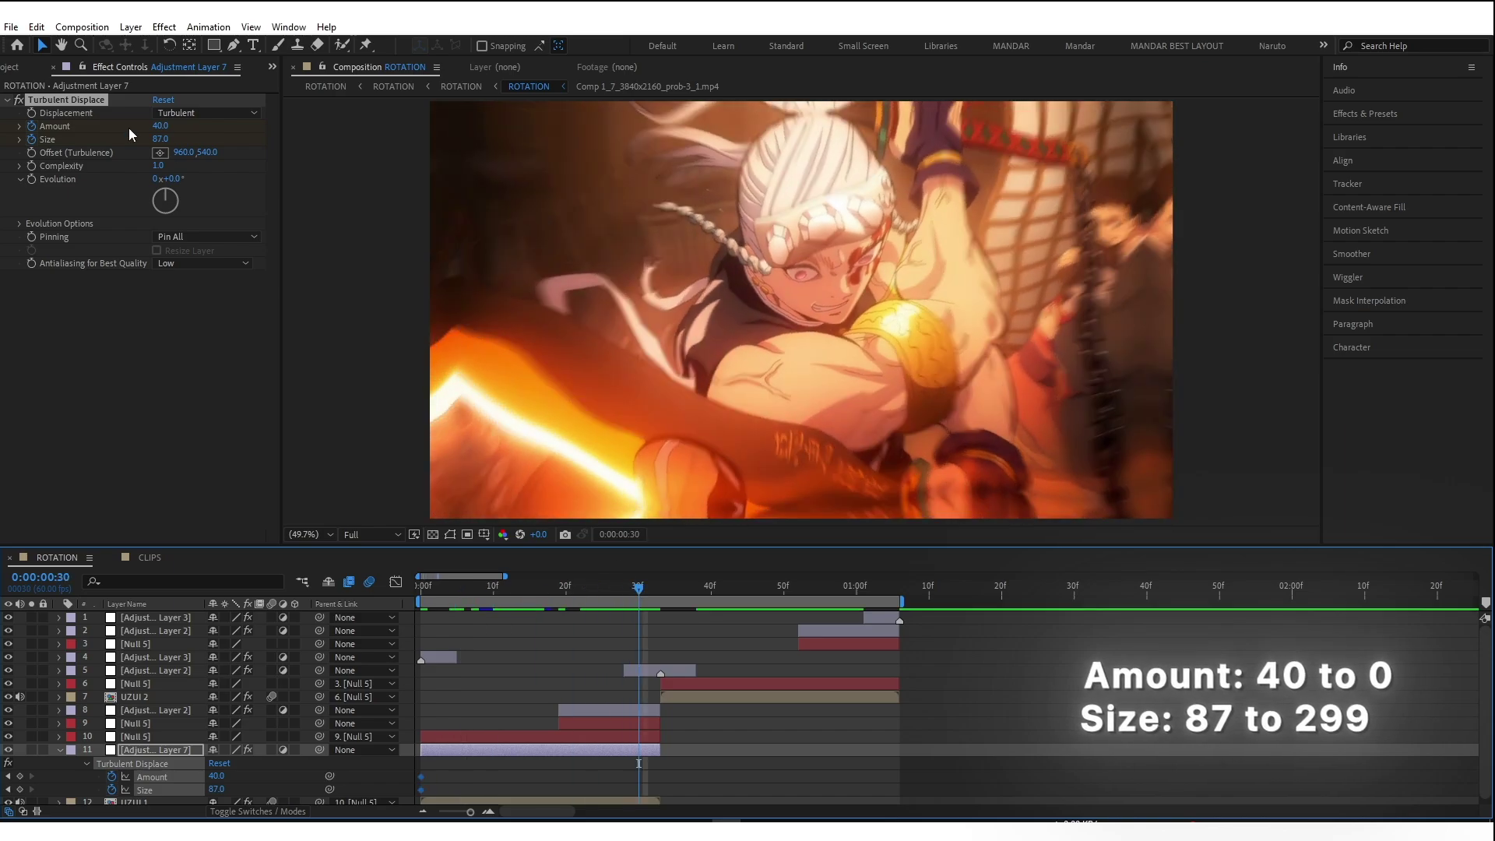
text(0)
click(162, 138)
text(2)
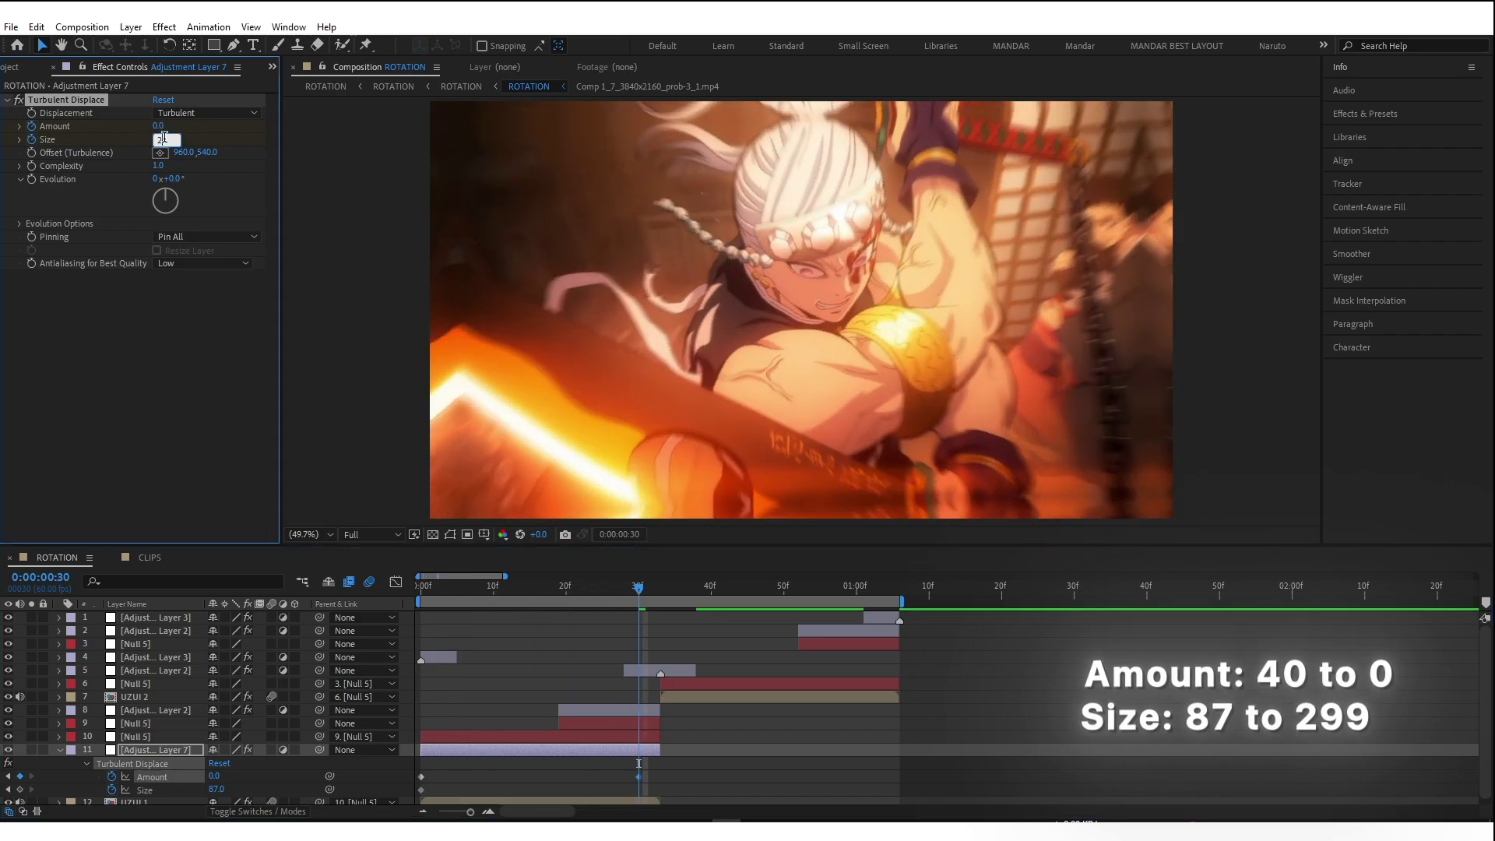
text(99)
key(Return)
click(374, 792)
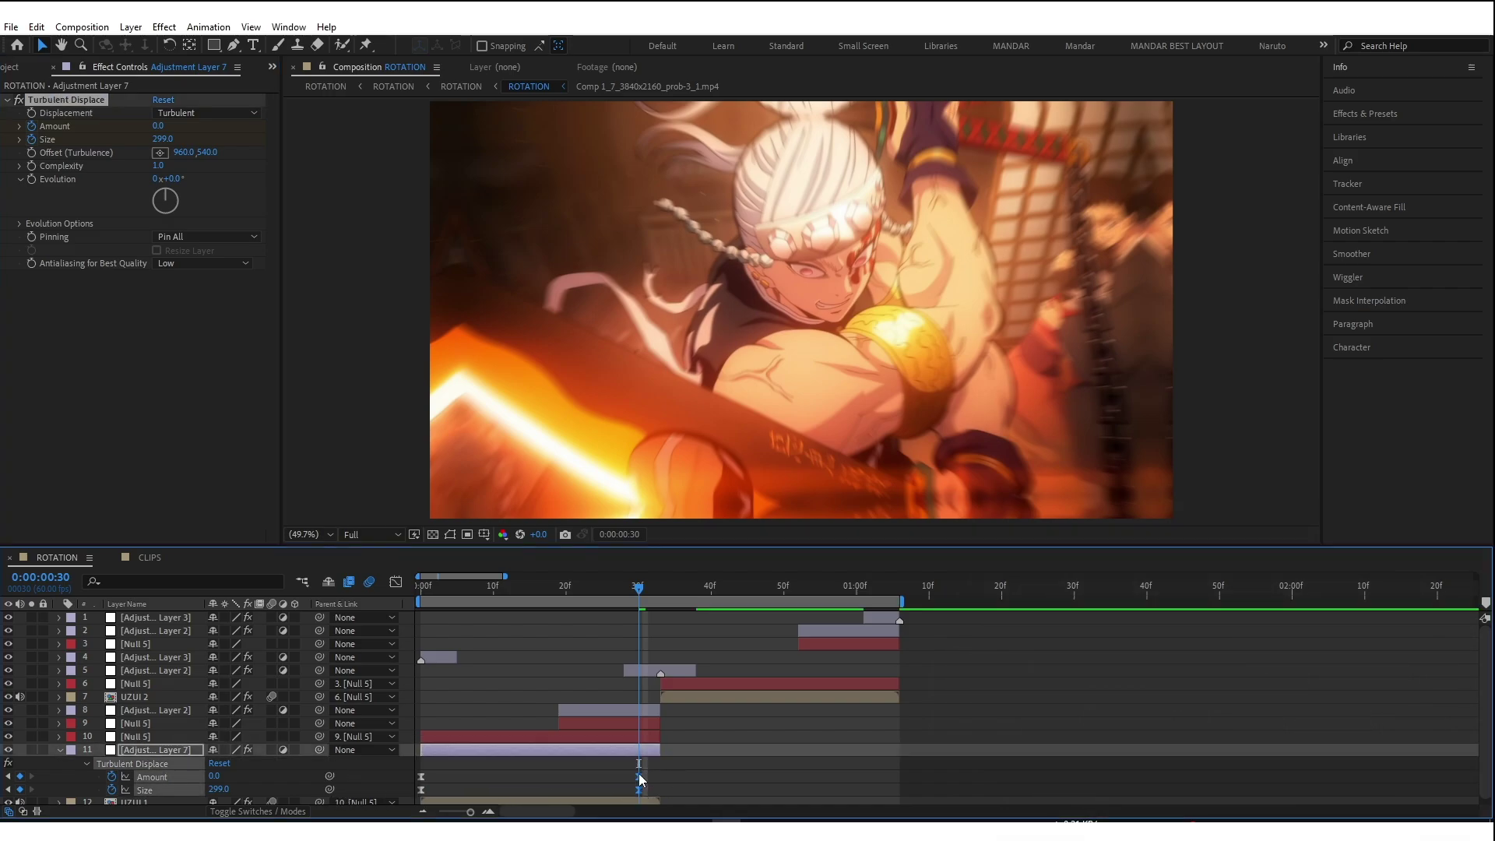
Move the ending Turbulent Displace keyframes to frame 37 and the starting ones to well before the composition start
drag(639, 777, 689, 776)
drag(445, 773, 414, 793)
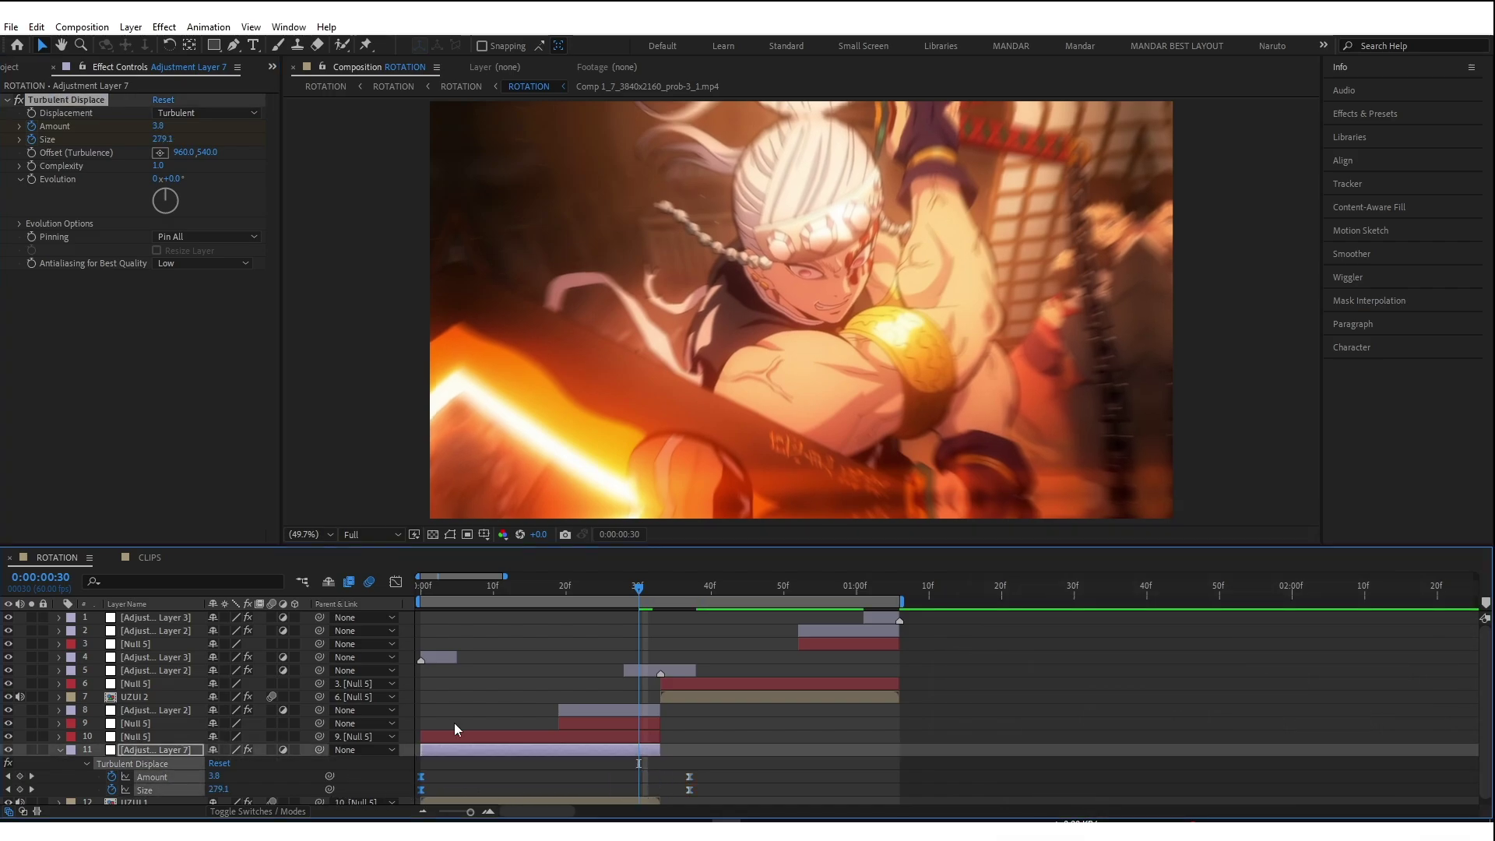
drag(509, 593, 466, 591)
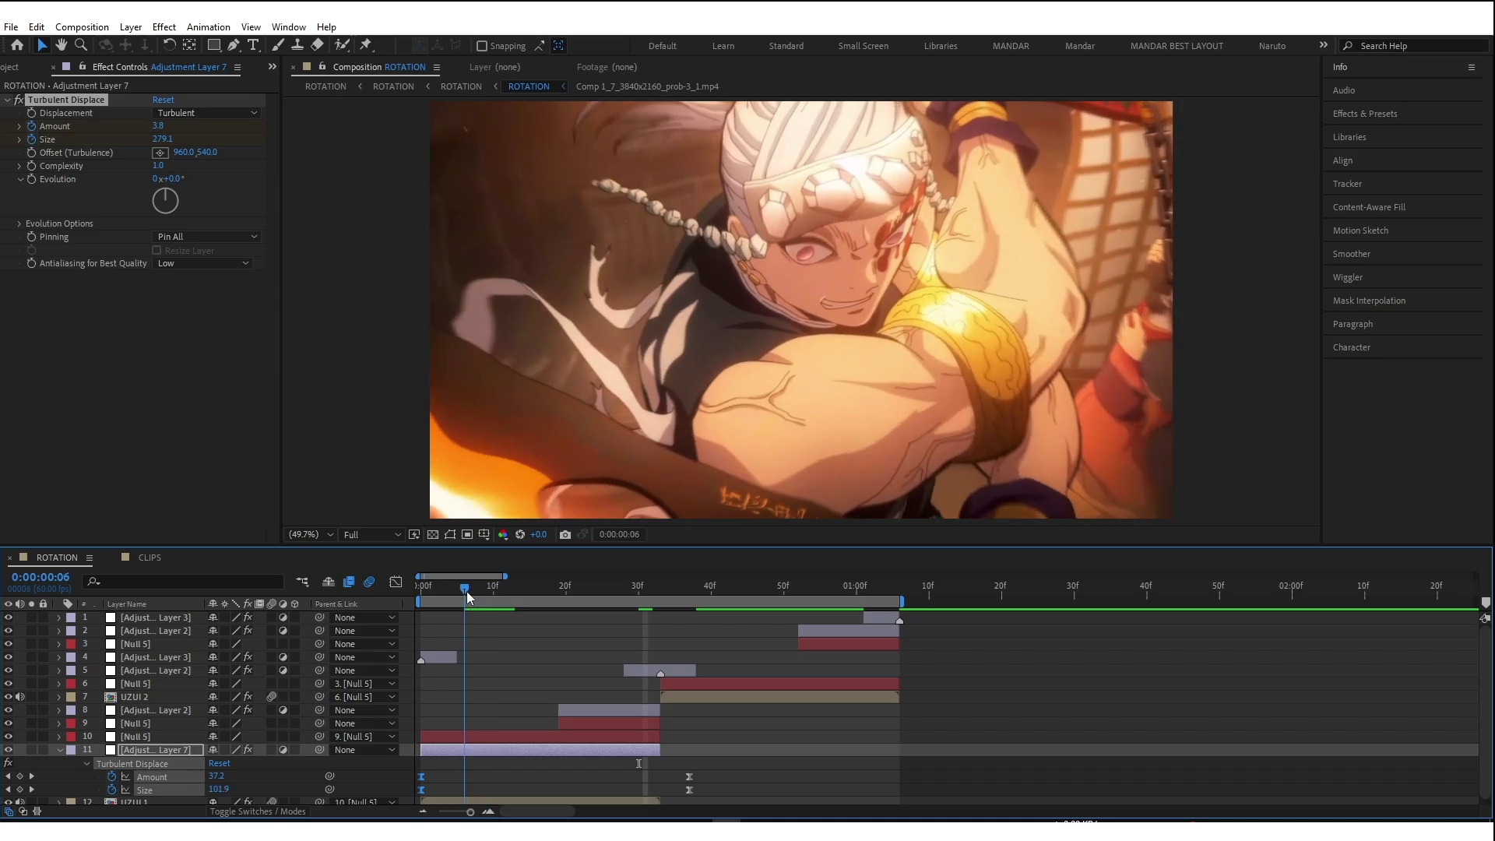
drag(423, 776, 219, 777)
click(446, 777)
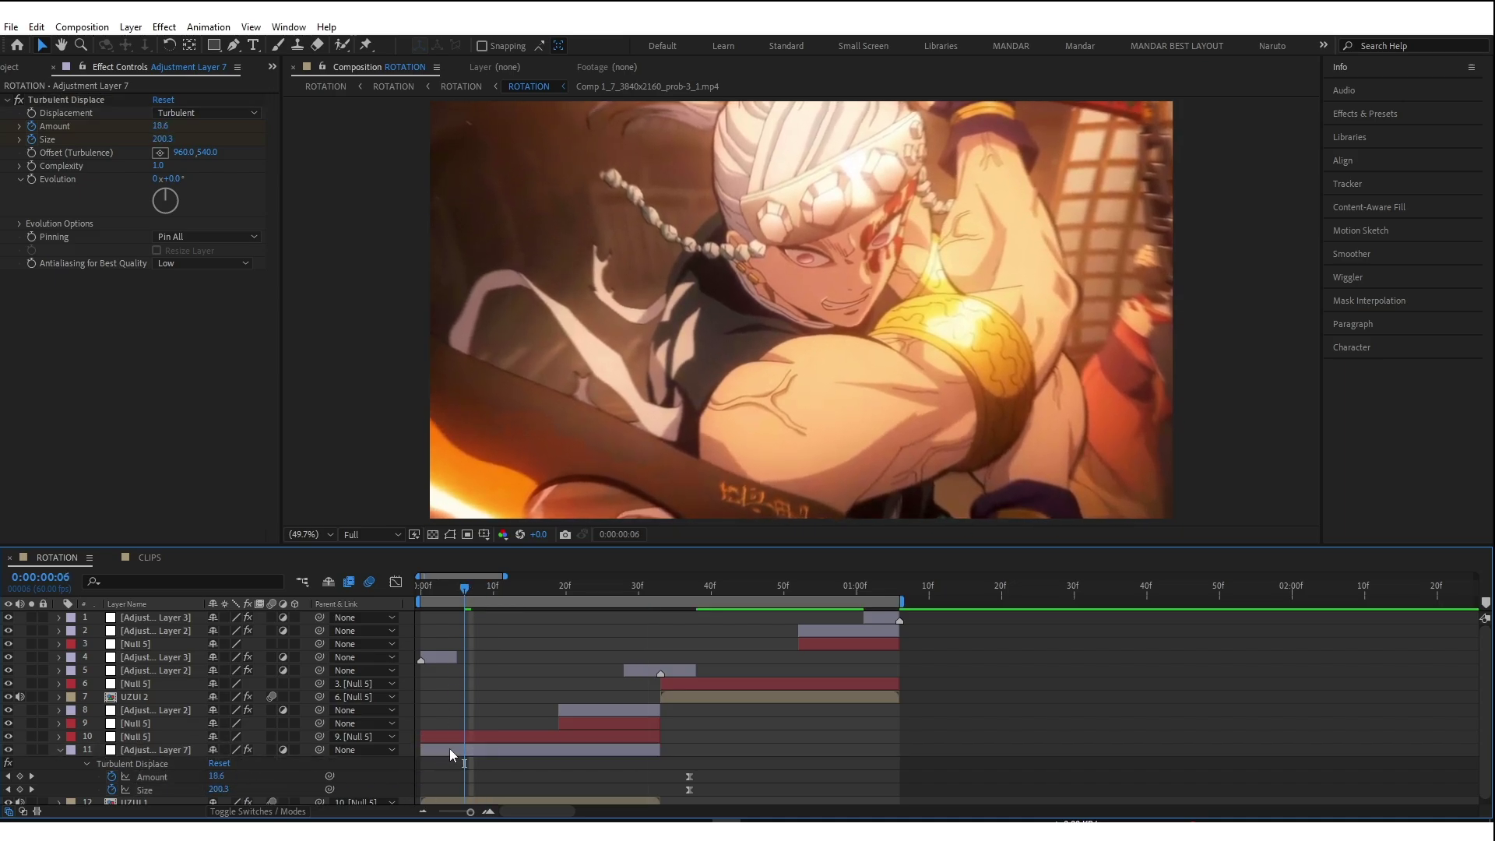
Duplicate the Turbulent Displace adjustment layer above UZUI 2, align it with that clip's start, and reveal its keyframes
click(467, 751)
key(ctrl+c)
click(698, 702)
key(ctrl+v)
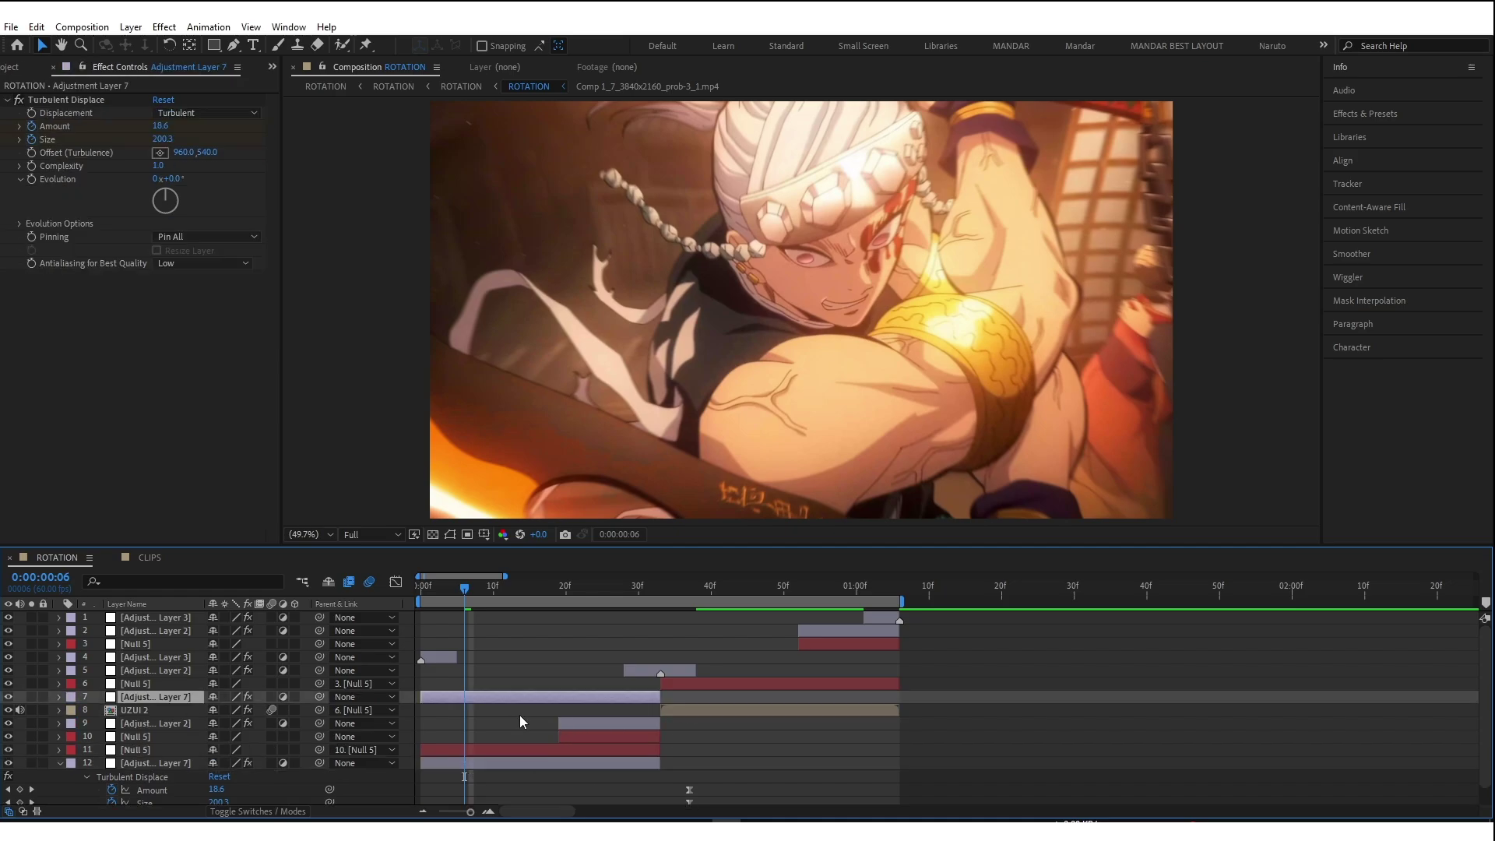
drag(487, 699, 722, 685)
key(u)
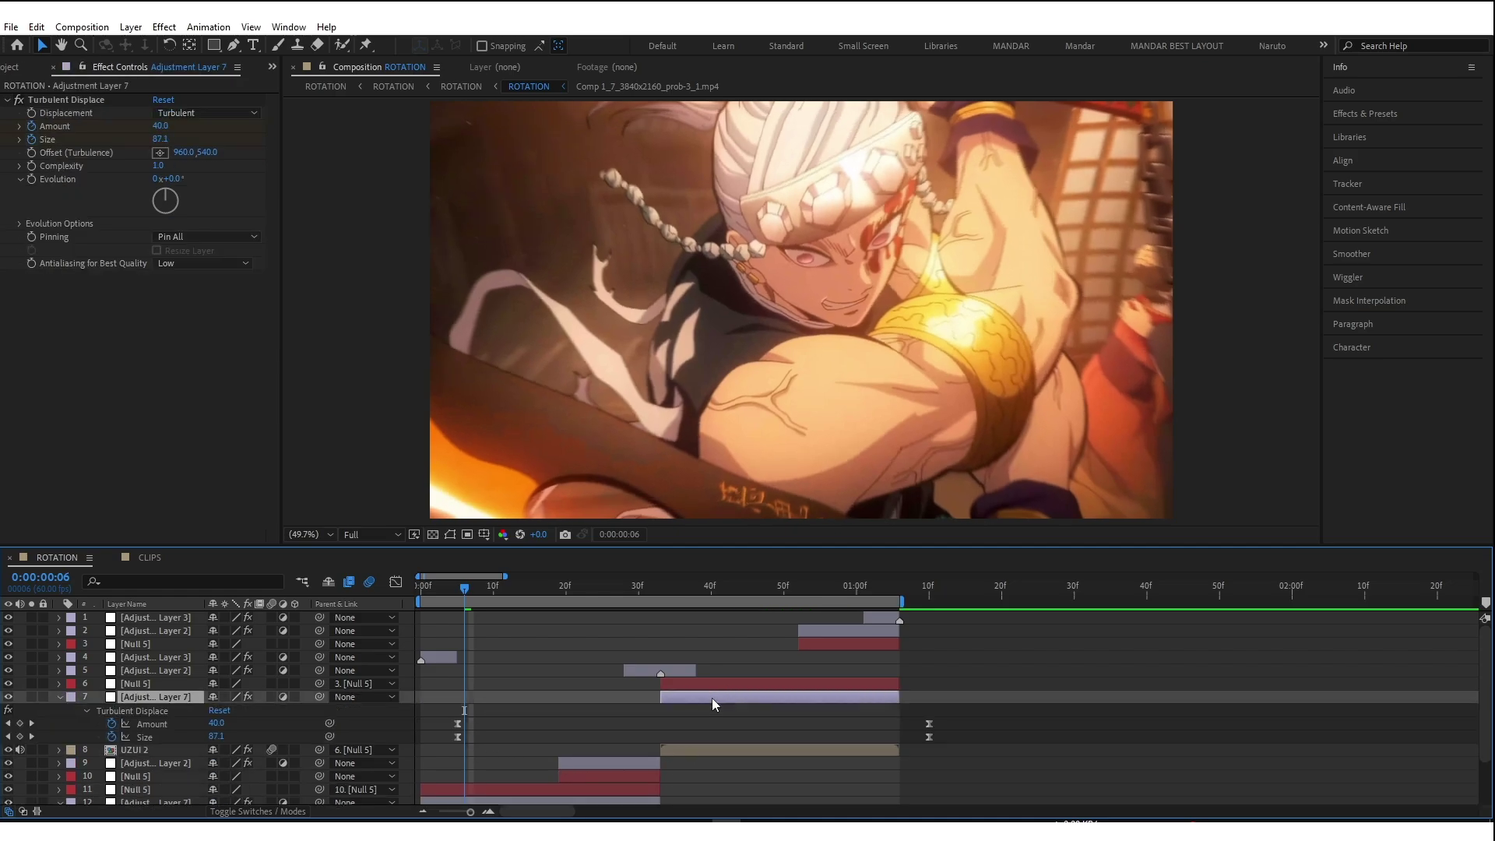
Check the copied Turbulent Displace over UZUI 2, return the playhead to frame 0 and collapse all layer properties
drag(666, 587, 717, 592)
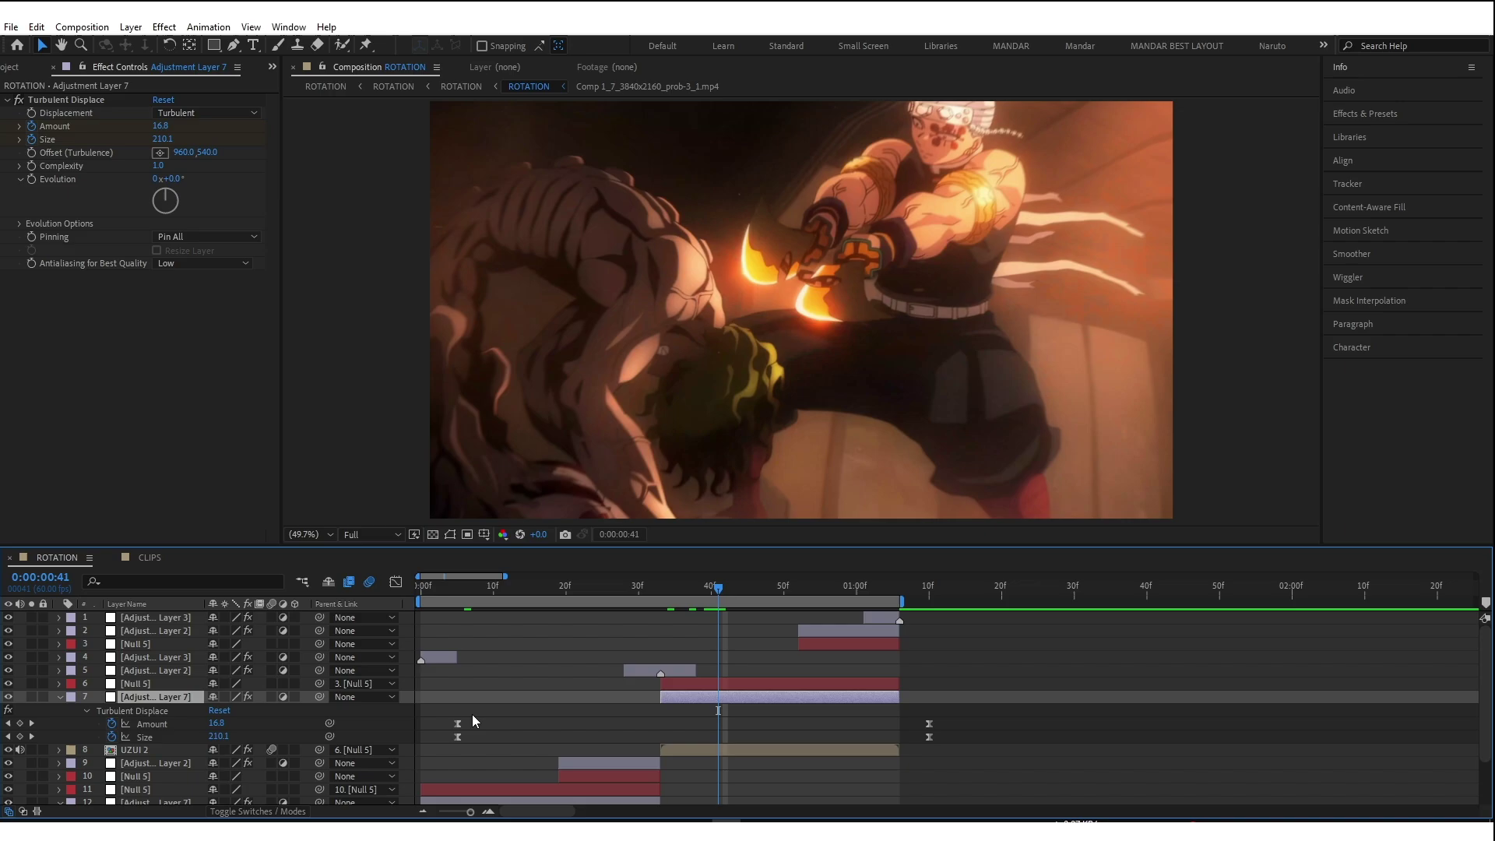
drag(473, 708, 437, 728)
click(558, 736)
drag(715, 592, 391, 628)
key(ctrl+a)
key(u)
key(u)
click(533, 787)
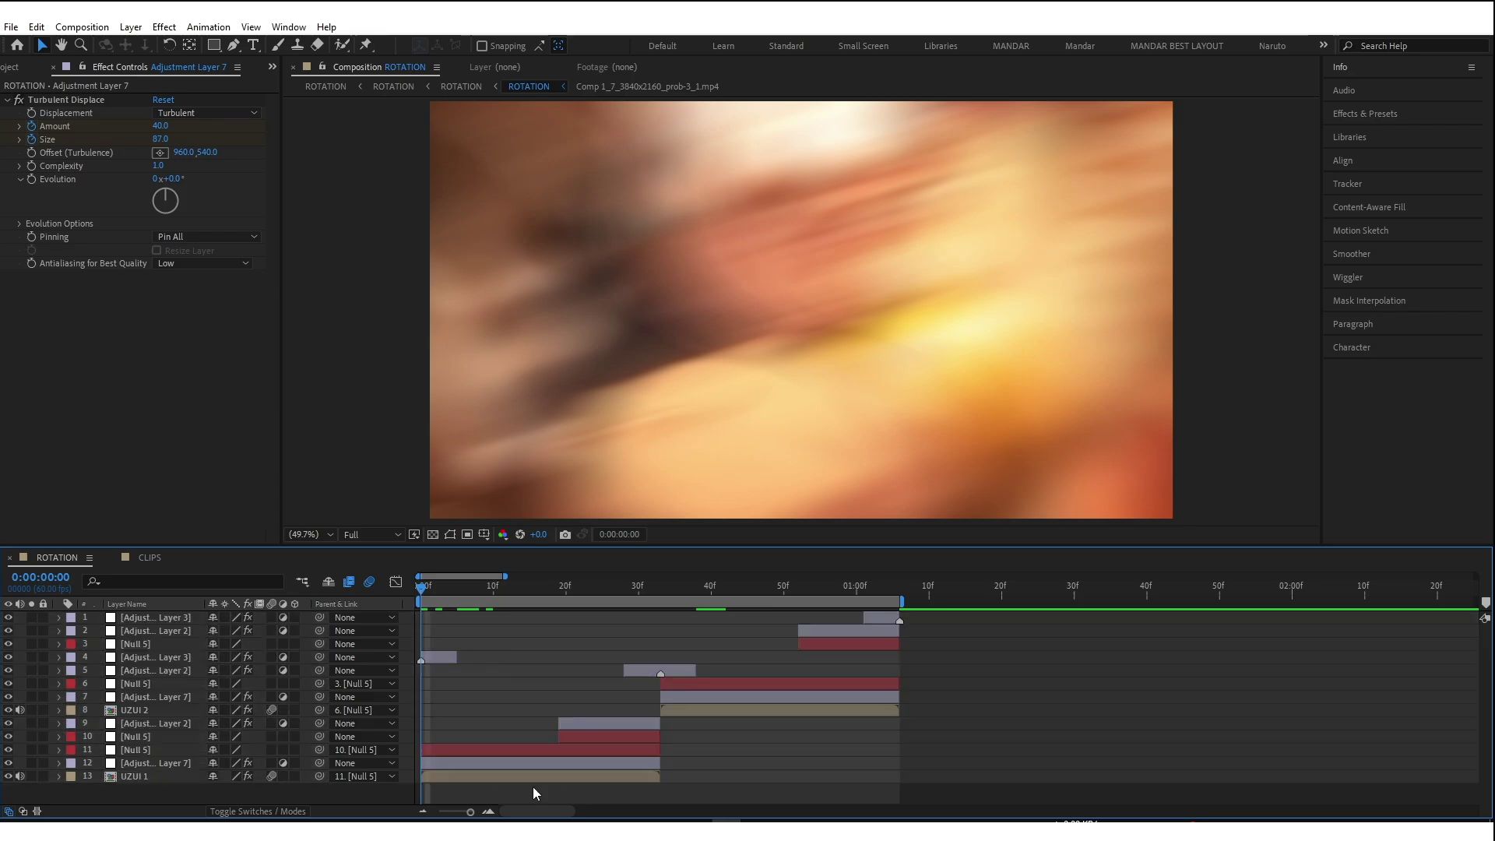
Pre-compose all layers of the ROTATION composition into a single layer
key(ctrl+a)
key(ctrl+shift+c)
click(763, 597)
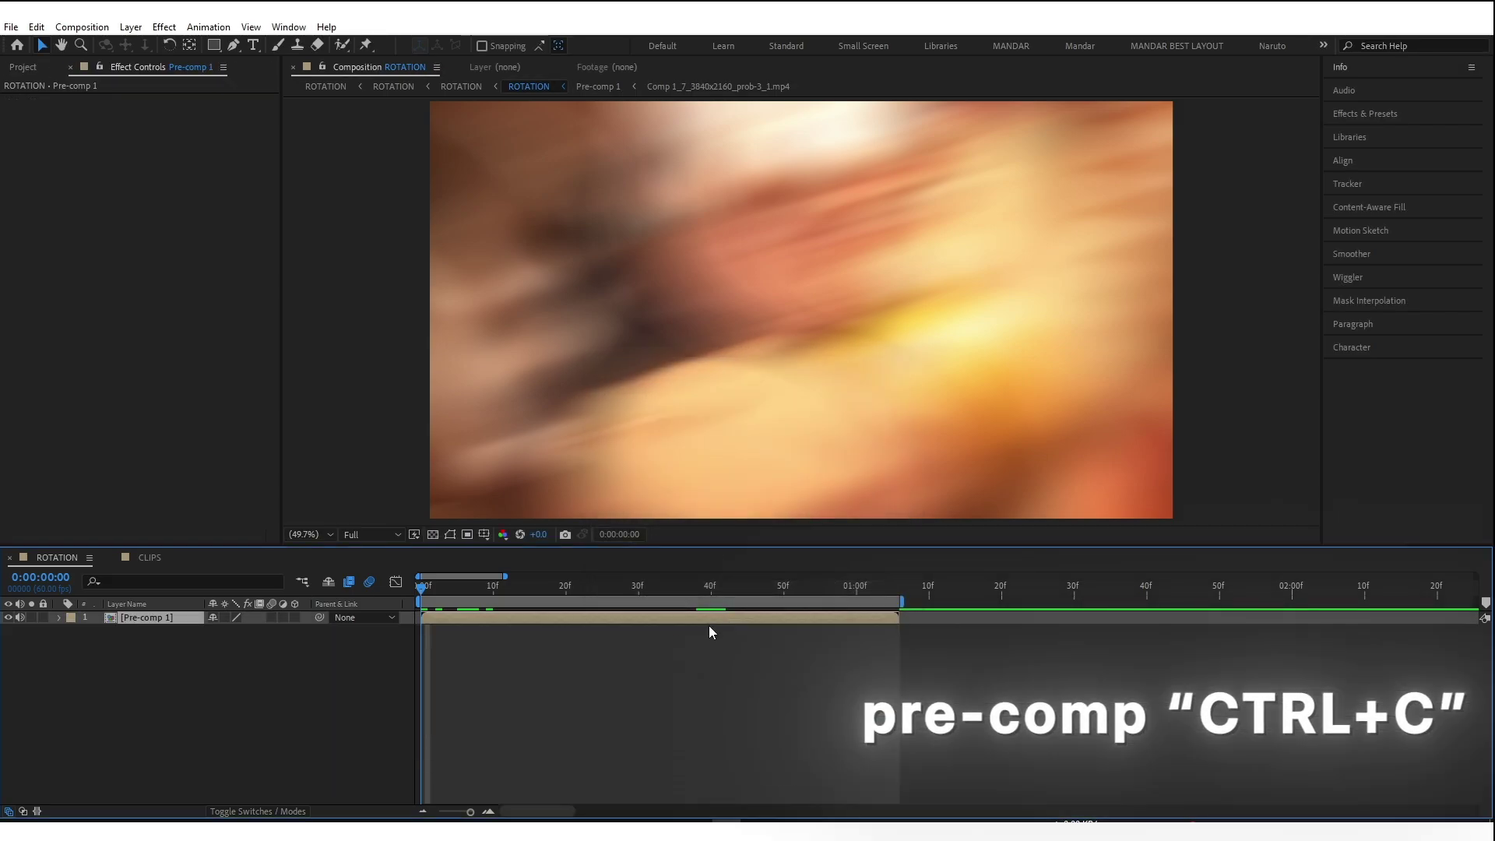
Apply RSMB Pro to the pre-composed layer with Blur Amt 0.80 and Sensitivity 100
key(ctrl+space)
text(rsmb)
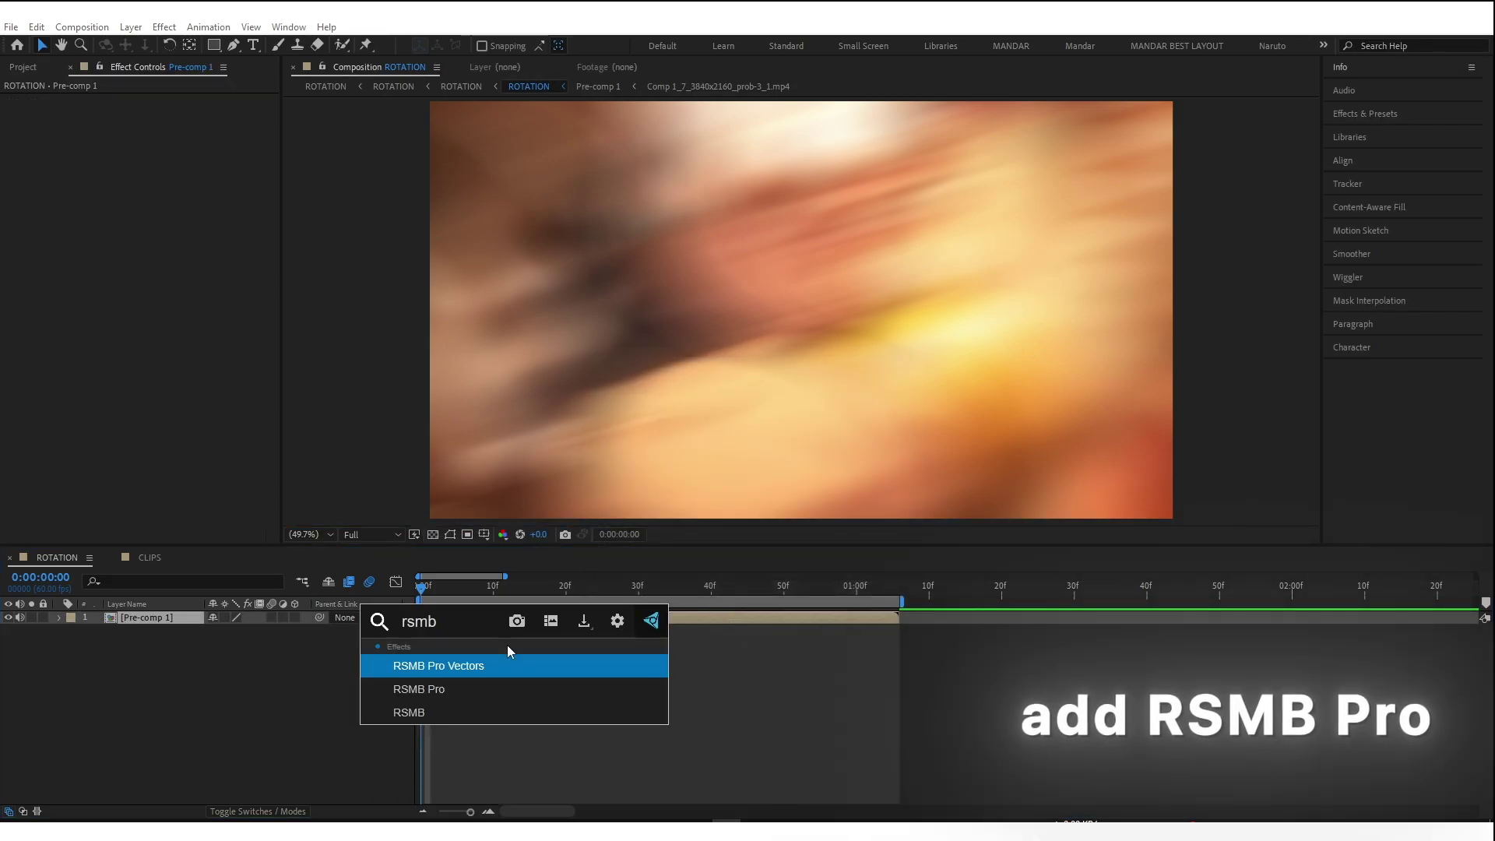
key(Down)
key(Return)
click(163, 179)
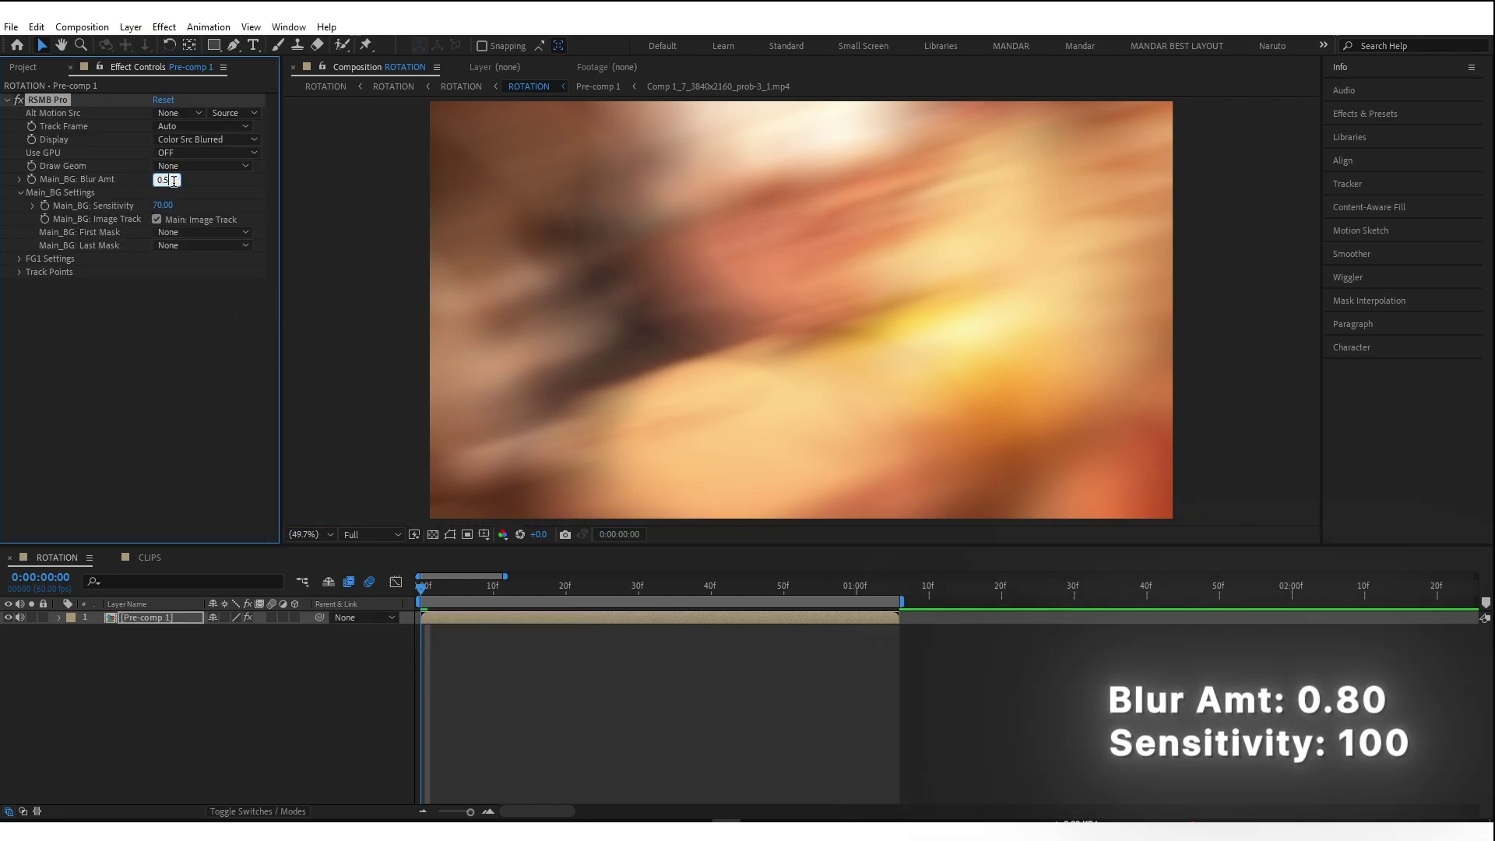
click(166, 206)
text(100)
key(Return)
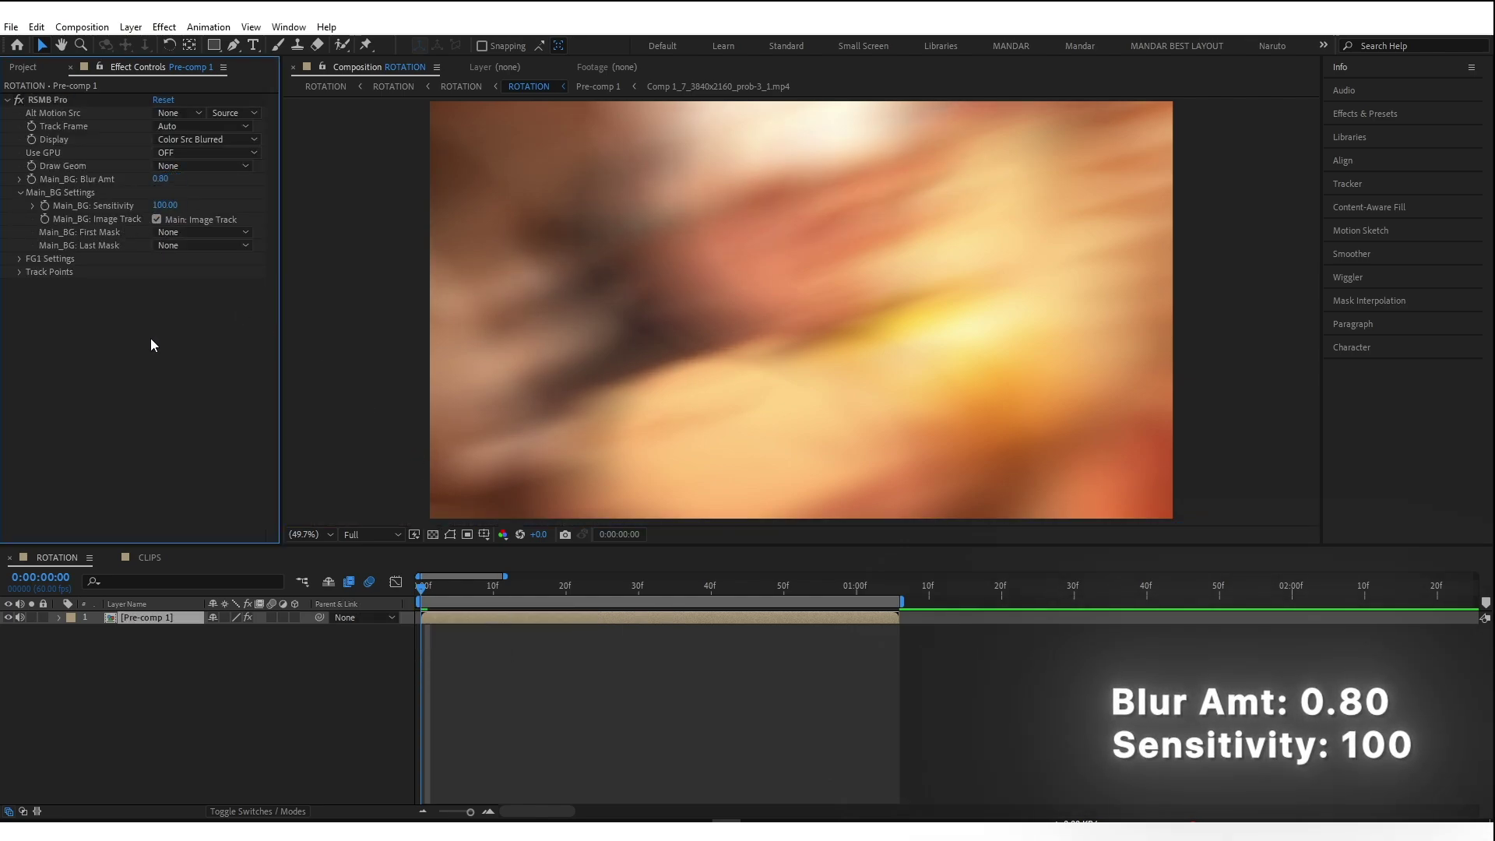
click(7, 100)
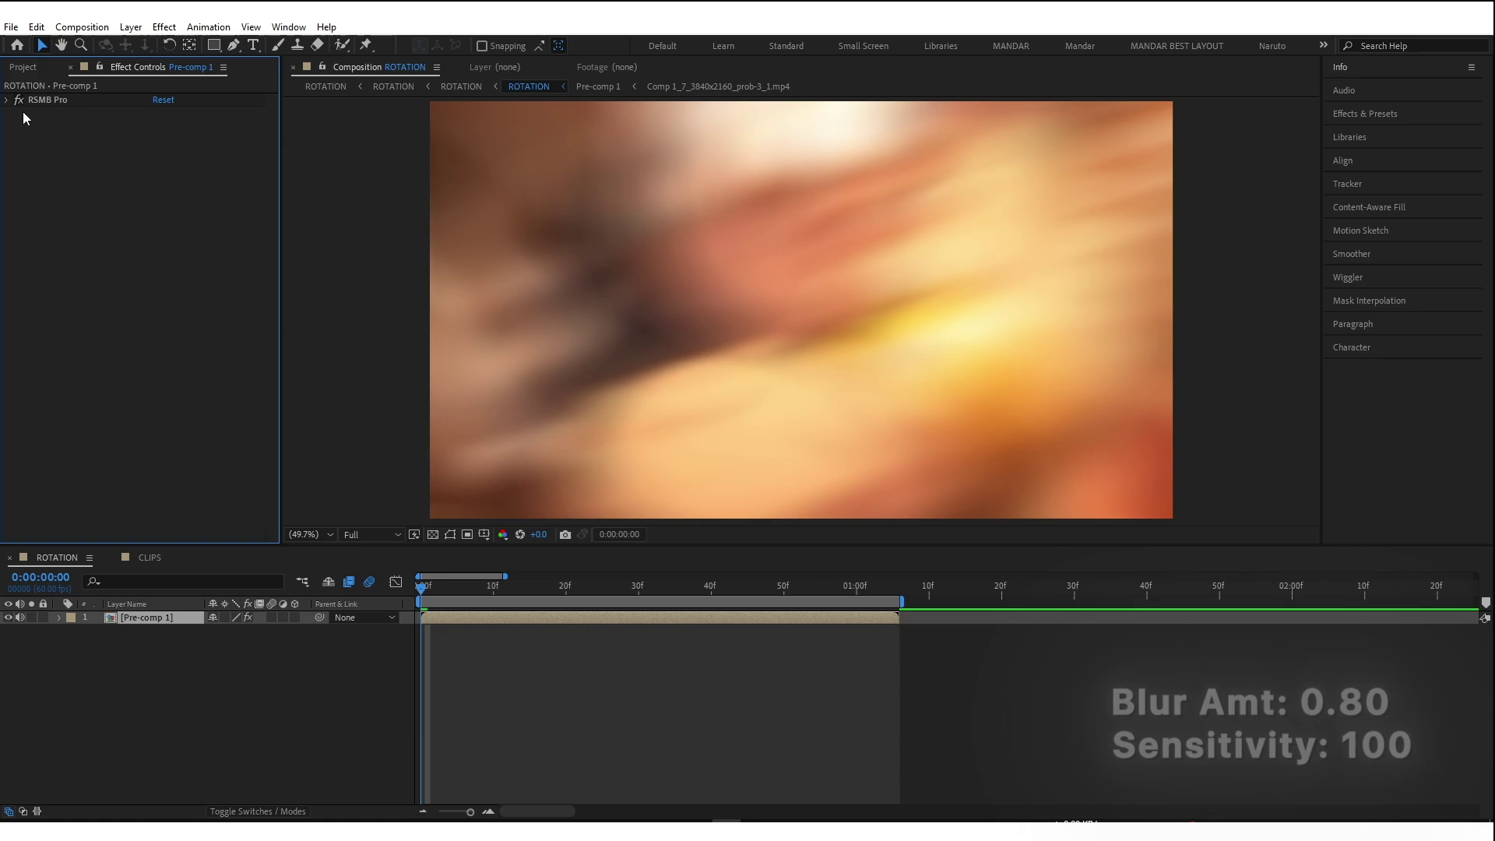
Play back the finished rotation transition from frame 0
click(502, 656)
key(space)
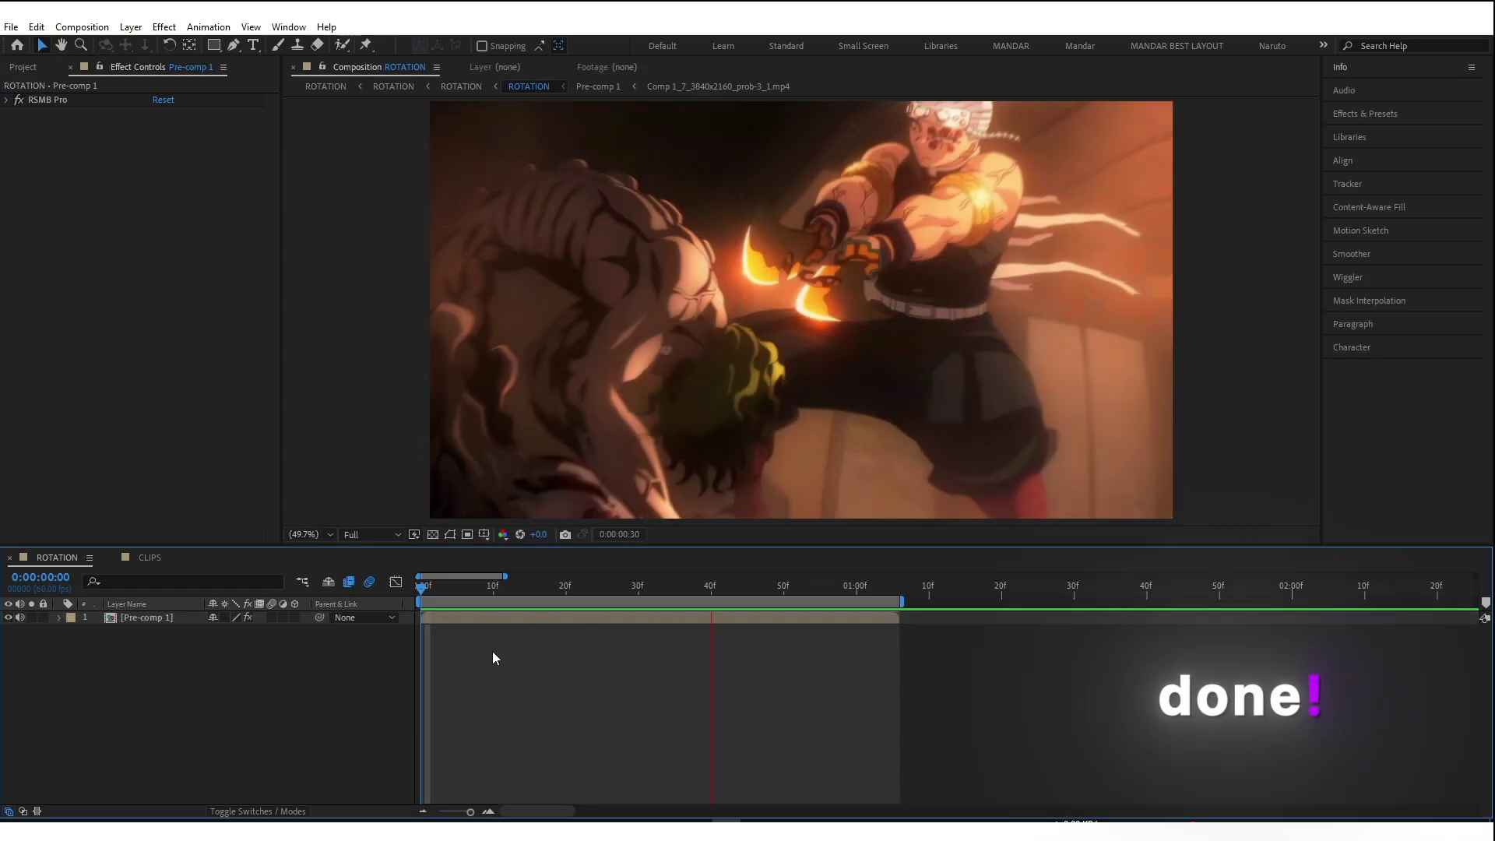